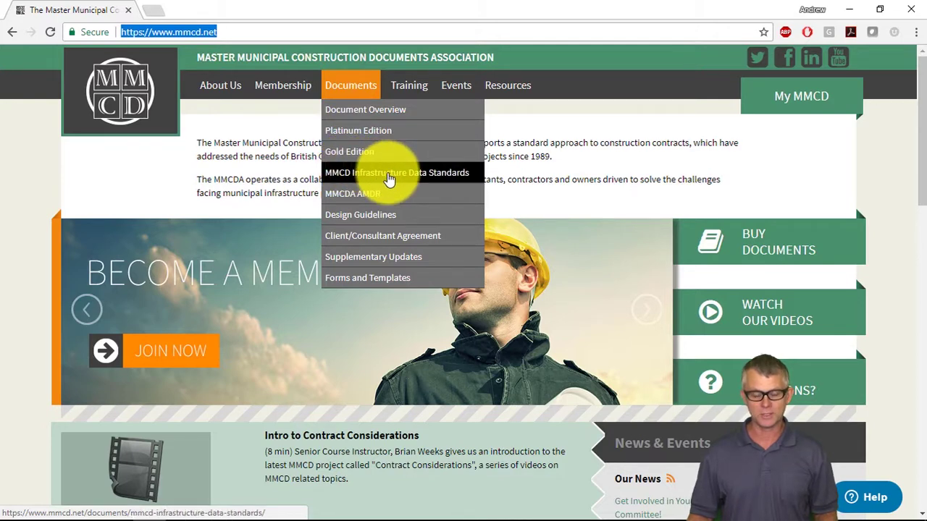
Open the MMCD Infrastructure Data Standards page, look over its components and hierarchy illustration, and download the documents zip file.
click(390, 176)
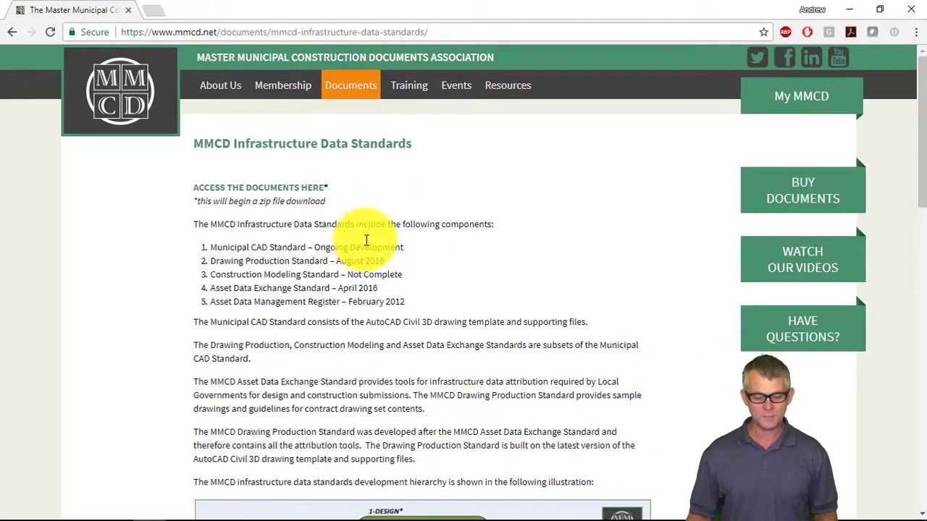
scroll(366, 240, down, 4)
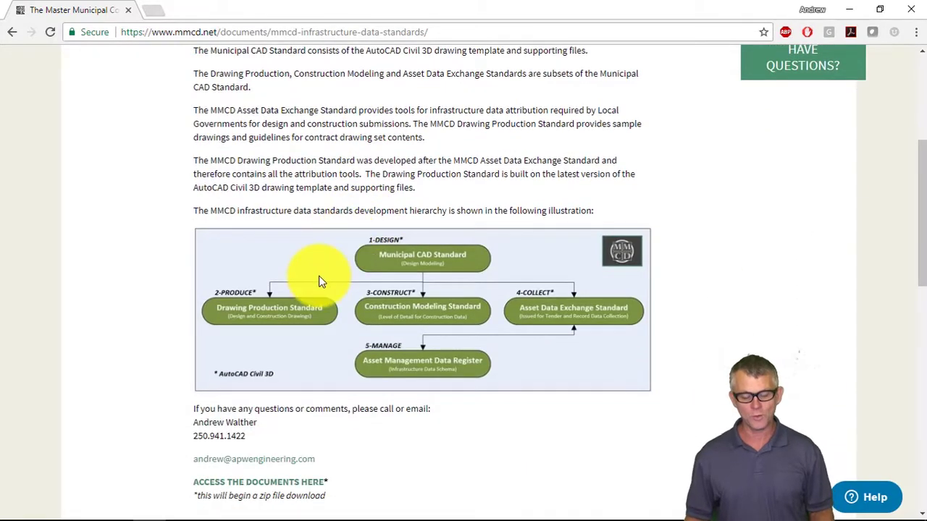
scroll(351, 280, up, 4)
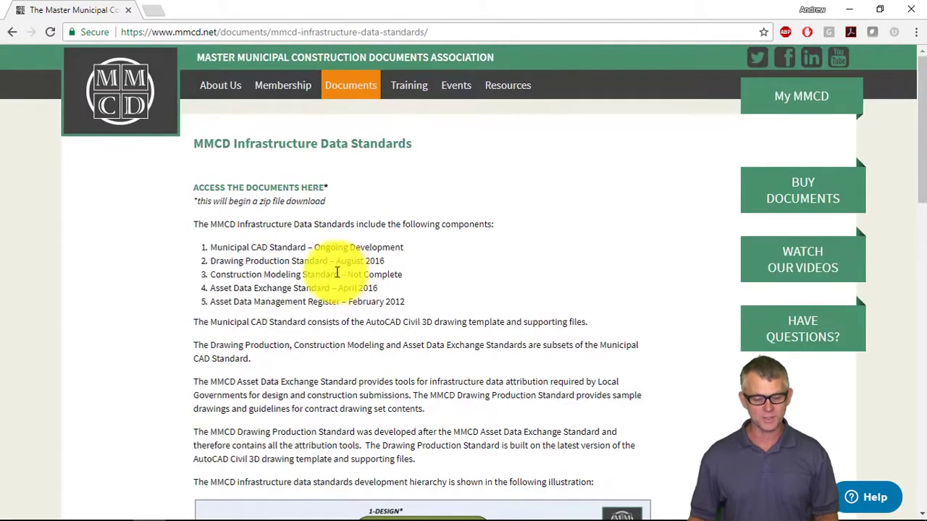
click(259, 195)
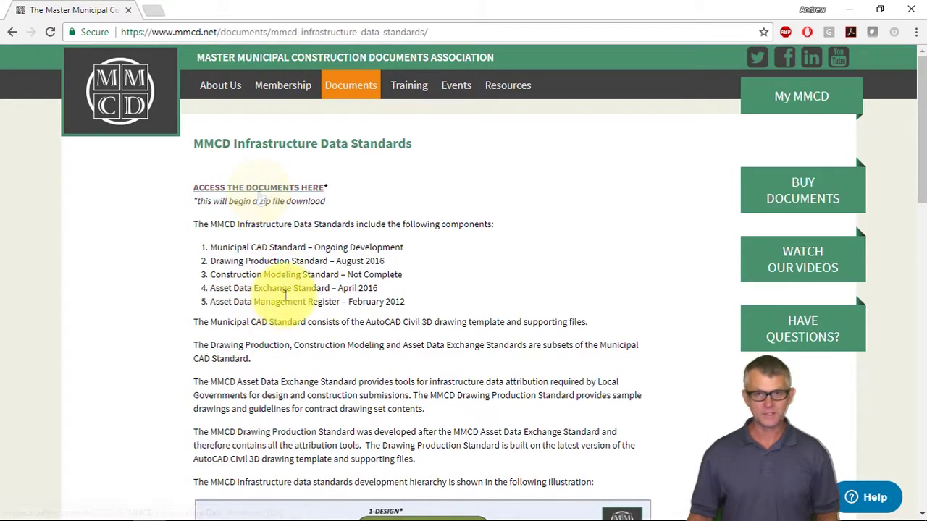
Switch to File Explorer and copy the downloaded MMCD Infrastructure Data Standards (1).zip from Downloads into the CAD Standards folder on drive C.
key(alt+Tab)
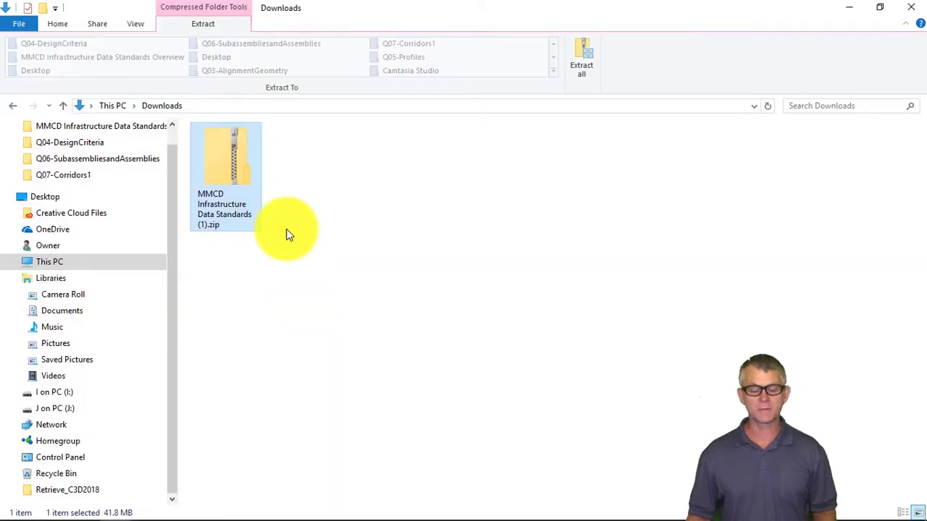
right_click(225, 156)
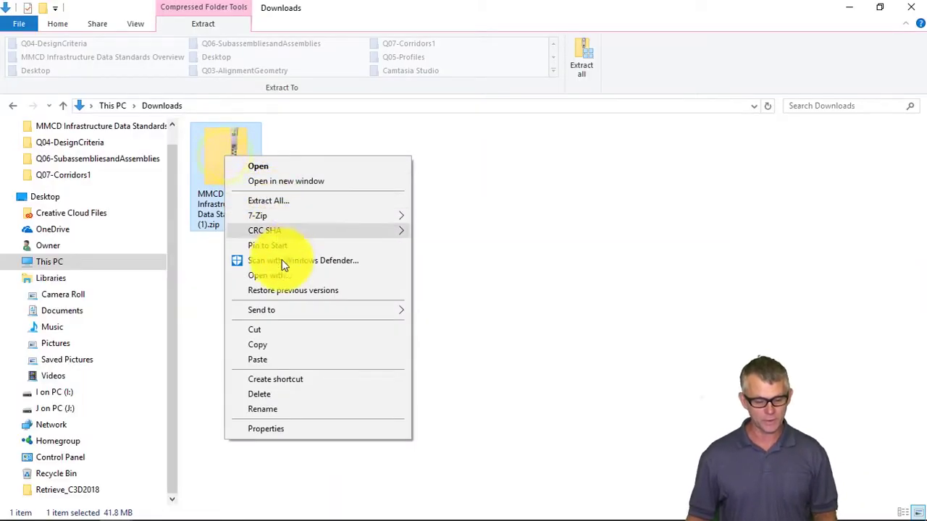
click(282, 345)
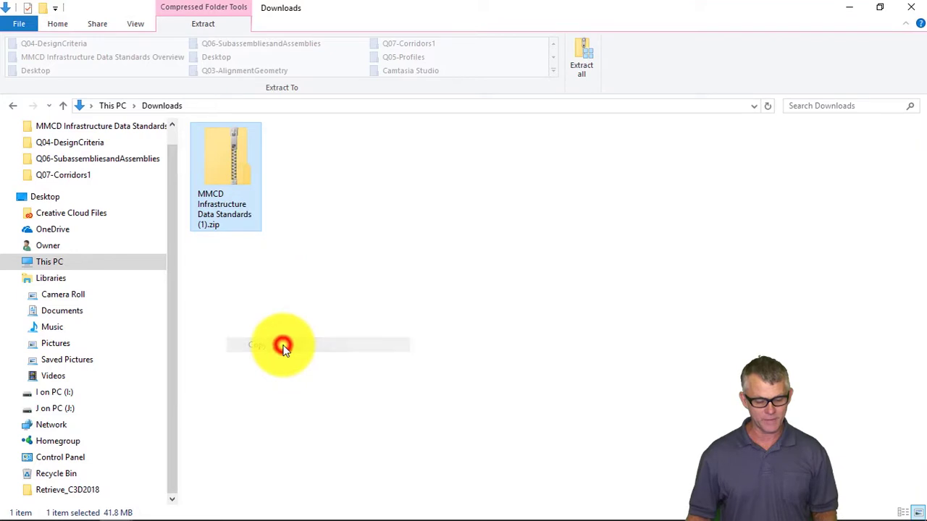
click(65, 262)
double_click(480, 252)
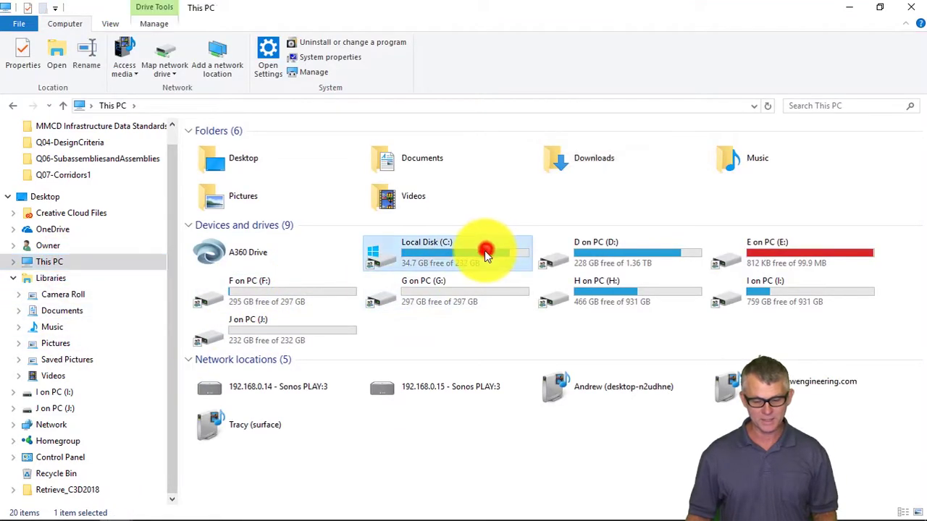
double_click(235, 205)
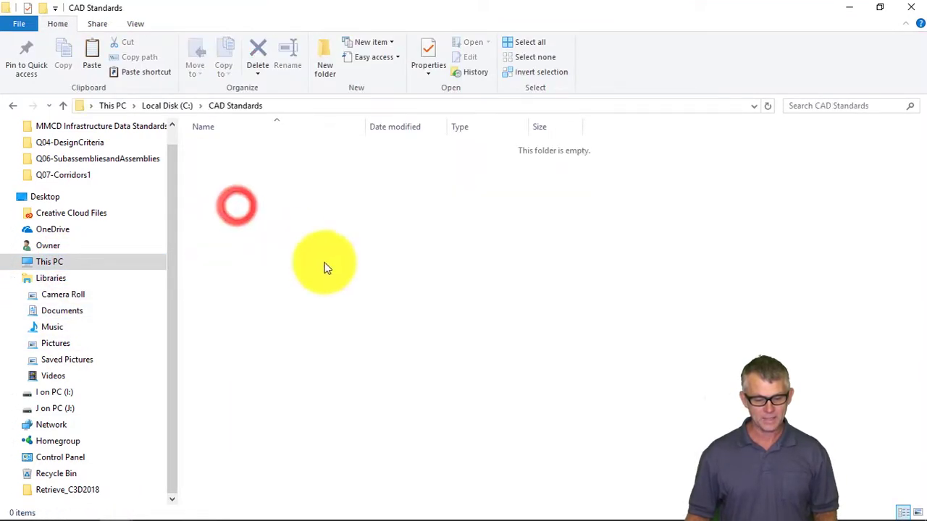
right_click(253, 202)
click(311, 296)
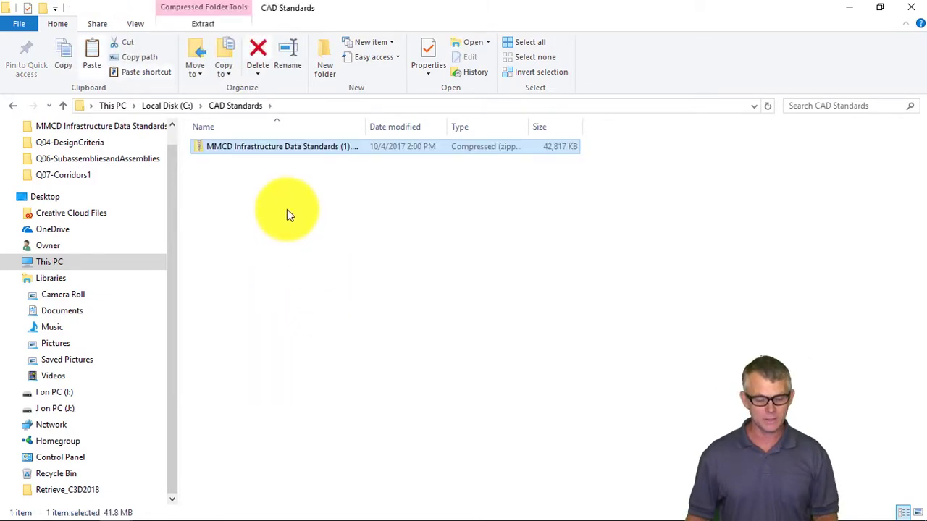
Extract the whole MMCD Infrastructure Data Standards (1).zip archive within the CAD Standards folder.
right_click(288, 148)
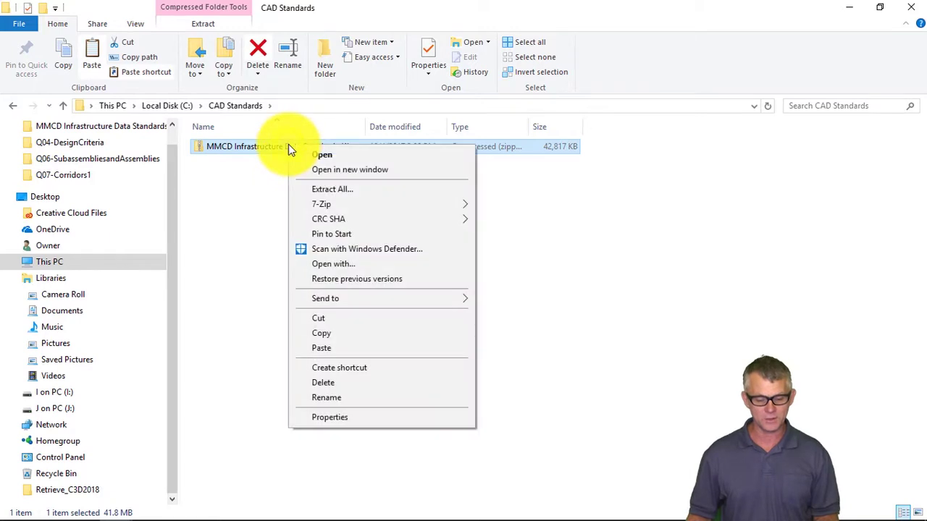
click(362, 190)
click(581, 398)
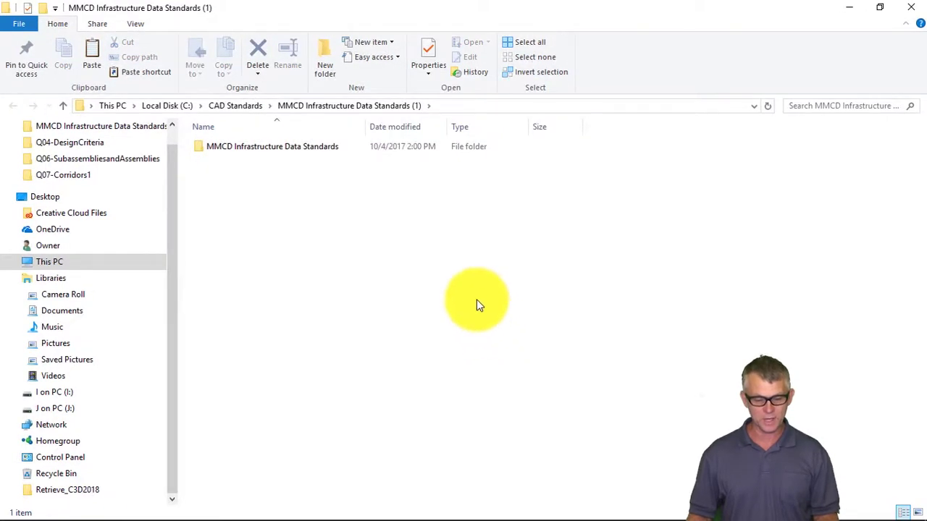
Open the Drawing Template folder under 1_MMCD Civil 3D 2015 and widen the Name column to fit the full file names.
double_click(286, 148)
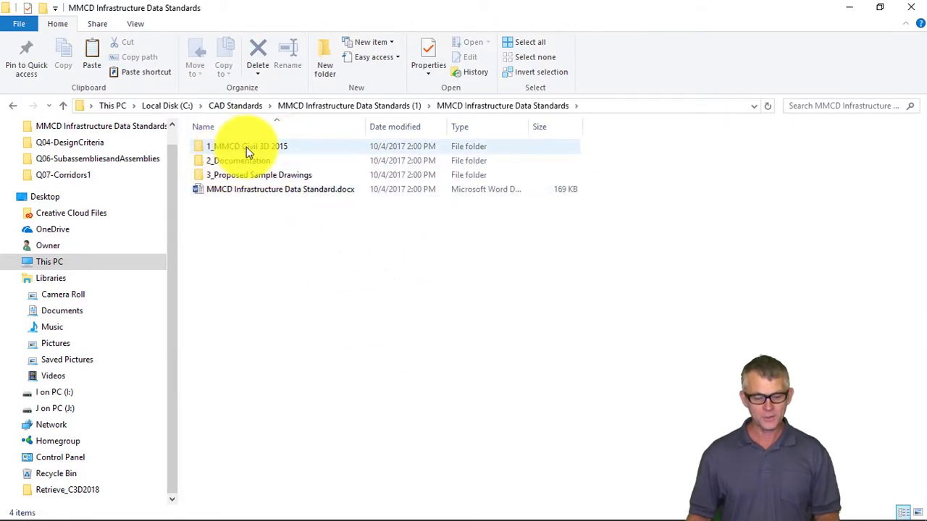
double_click(299, 146)
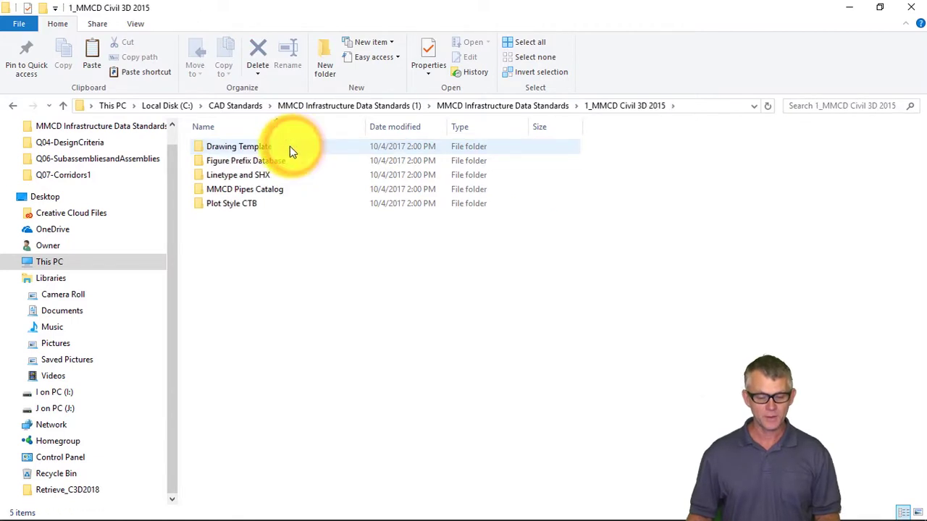
double_click(290, 147)
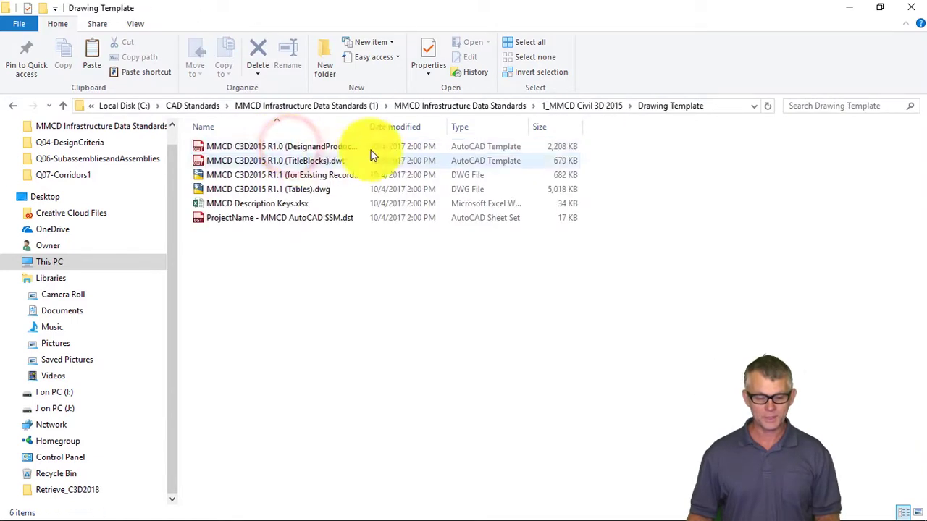
drag(366, 127, 464, 127)
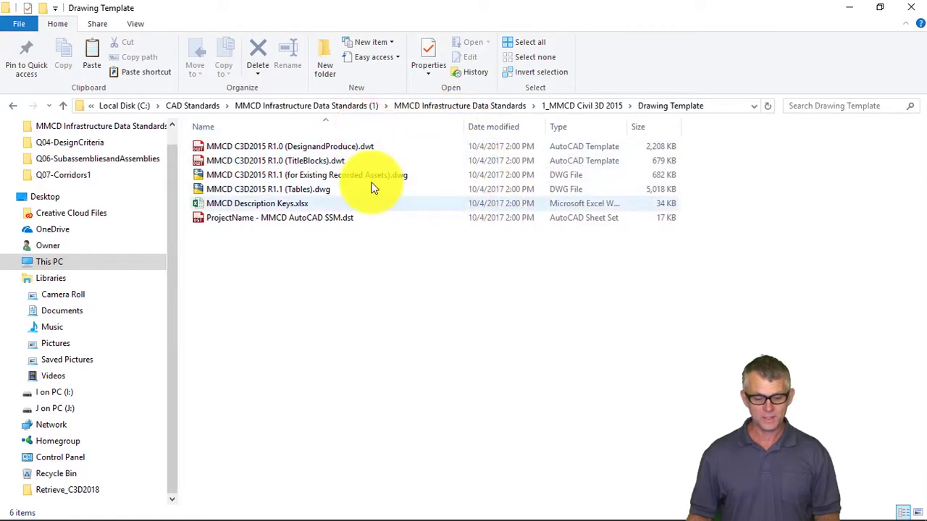
Highlight the DesignandProduce and TitleBlocks templates, and the Existing Recorded Assets and Tables drawings, one after another.
click(316, 147)
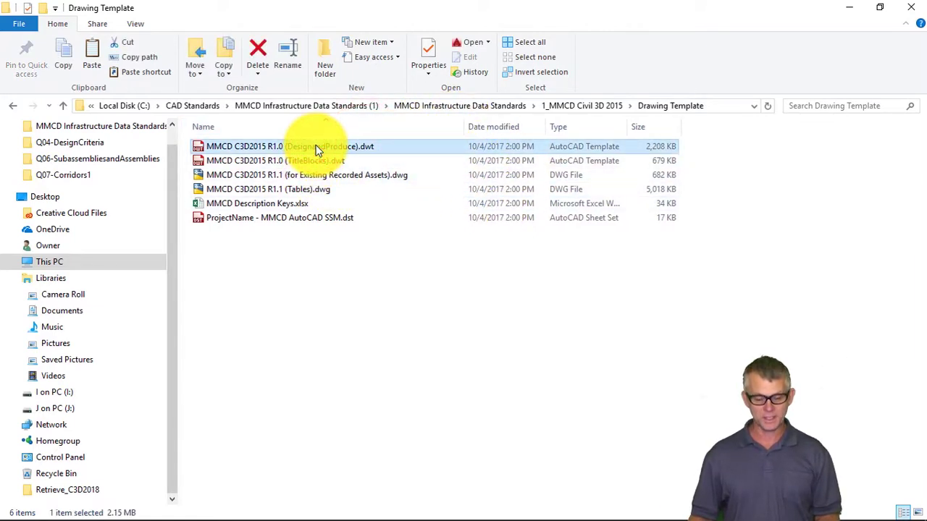
click(316, 161)
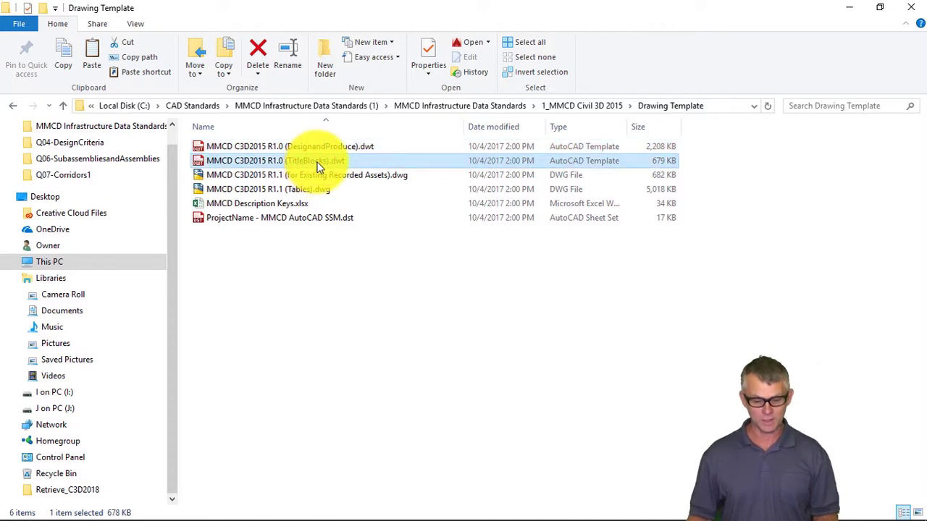
click(303, 174)
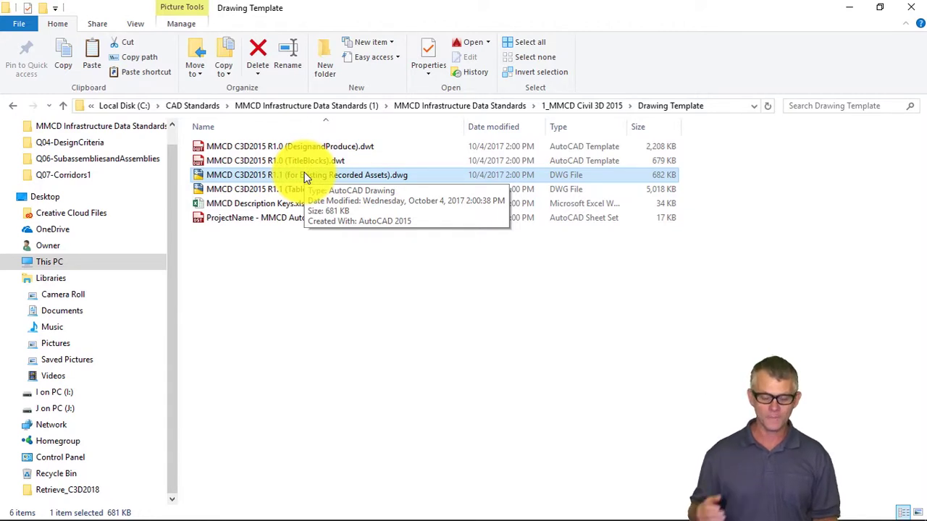
click(303, 189)
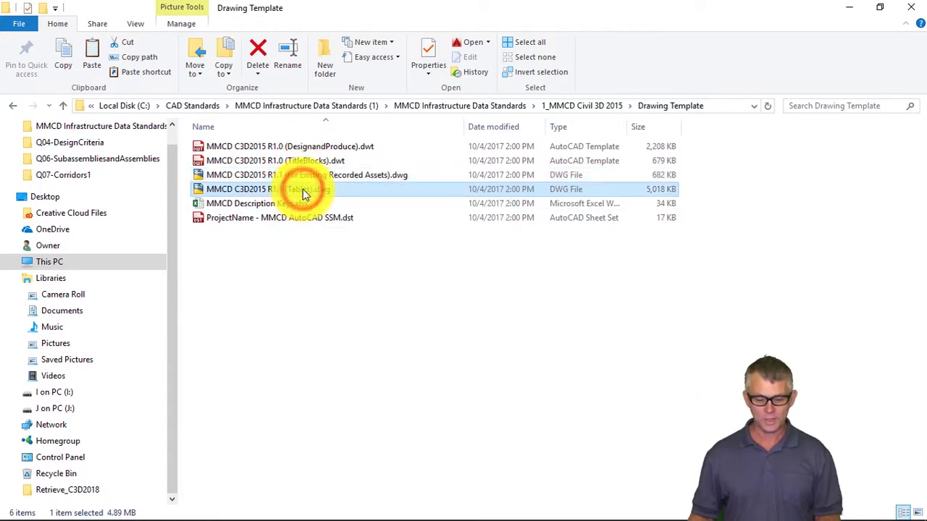
Open MMCD Description Keys.xlsx, look through the codes, styles and layers of its point description key set, and close the workbook.
click(278, 205)
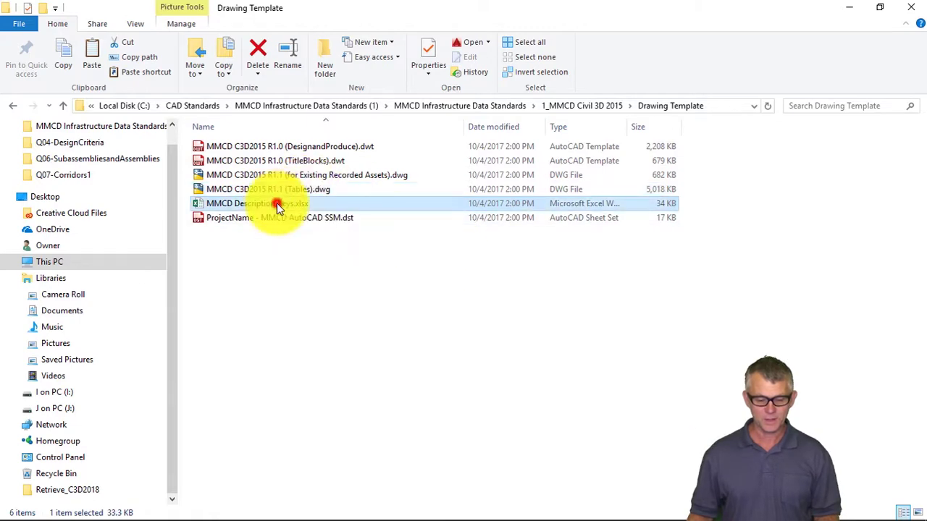
click(277, 203)
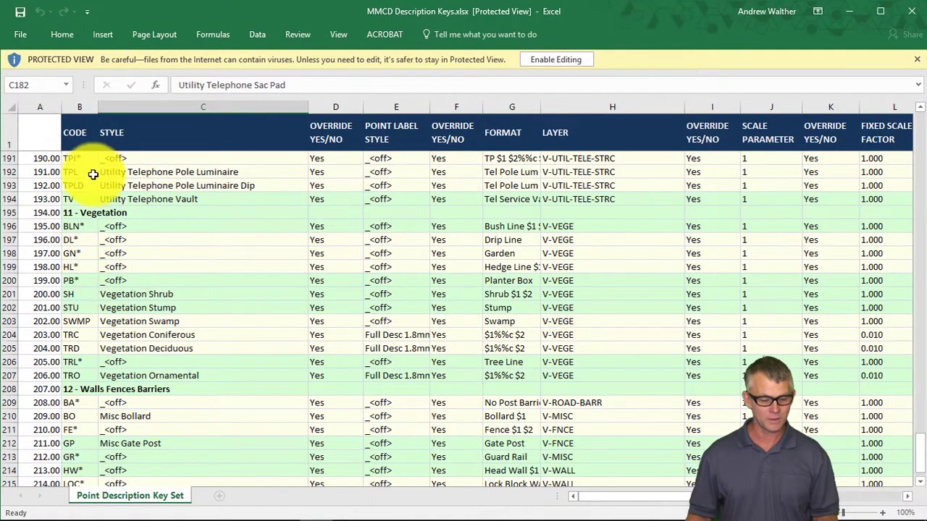
scroll(94, 217, up, 20)
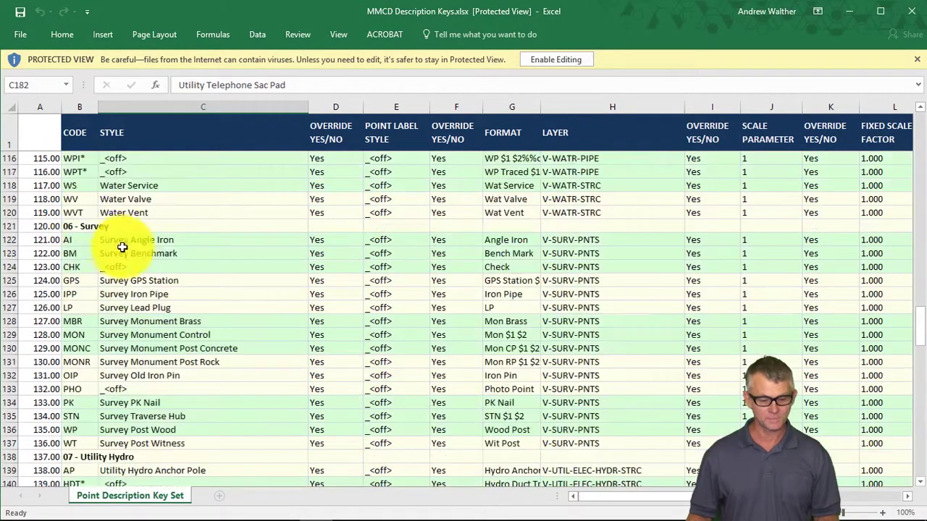
scroll(122, 247, up, 15)
click(907, 12)
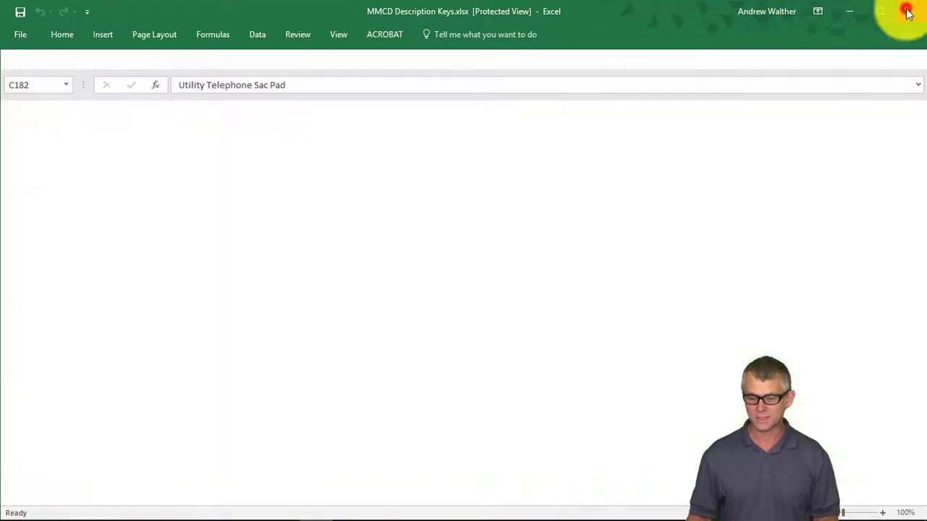
Highlight the MMCD AutoCAD SSM sheet set file, and open the 2_Documentation folder with its Name column widened to fit full file names.
click(328, 218)
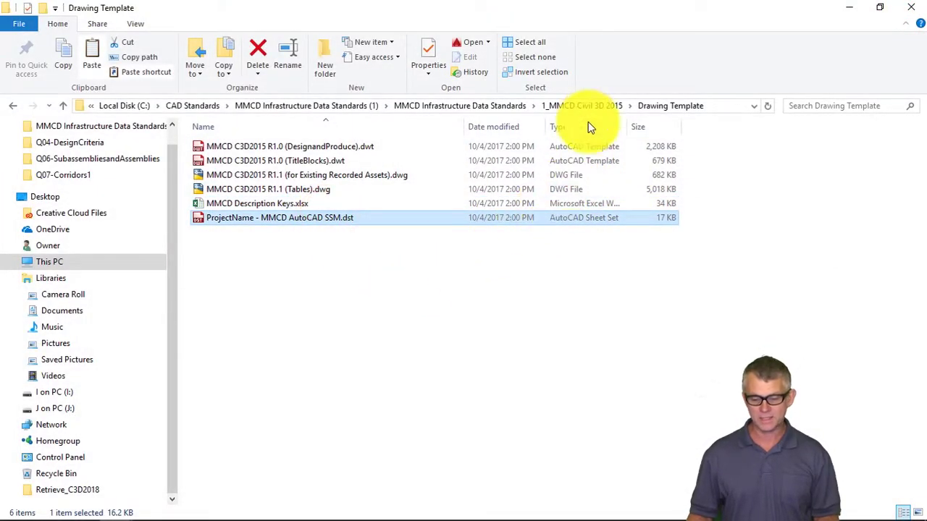
click(507, 106)
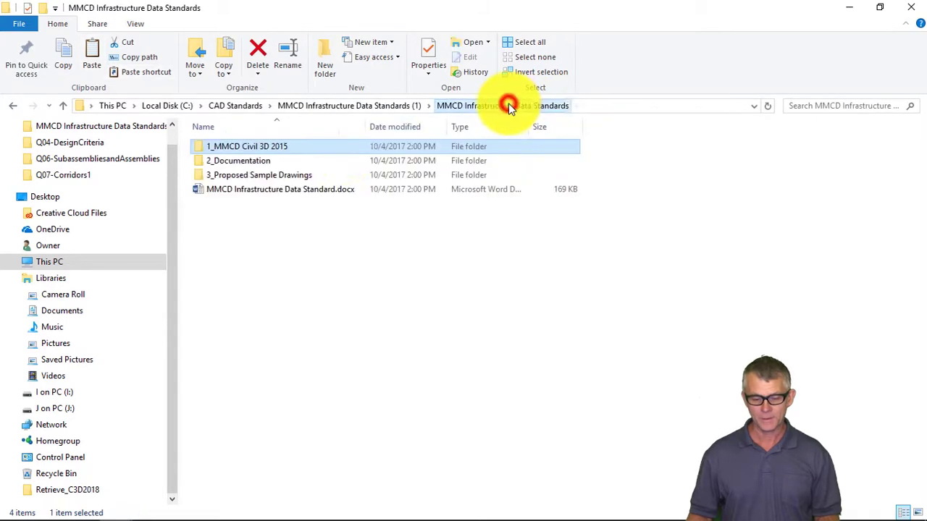
double_click(262, 160)
drag(366, 122, 505, 112)
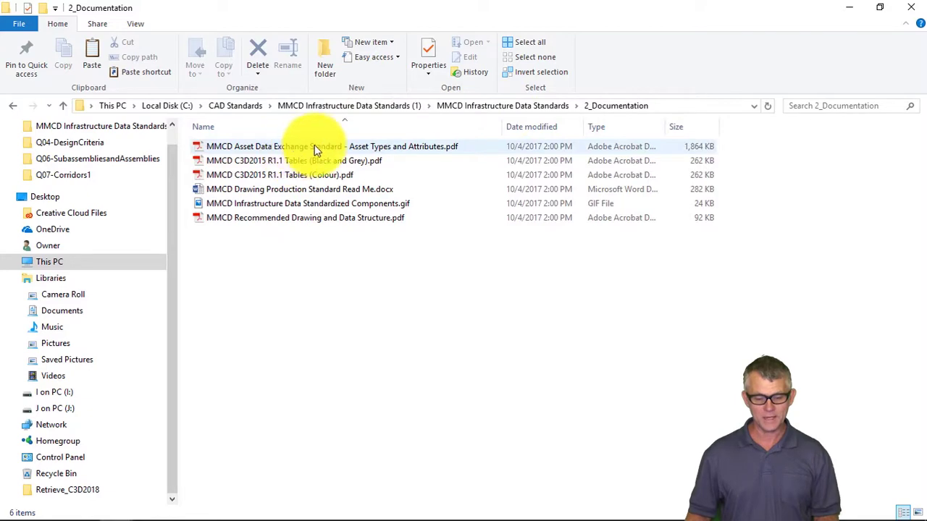
Open the MMCD Asset Data Exchange Standard - Asset Types and Attributes PDF, skim through its pages, and close it.
double_click(402, 146)
scroll(404, 231, down, 10)
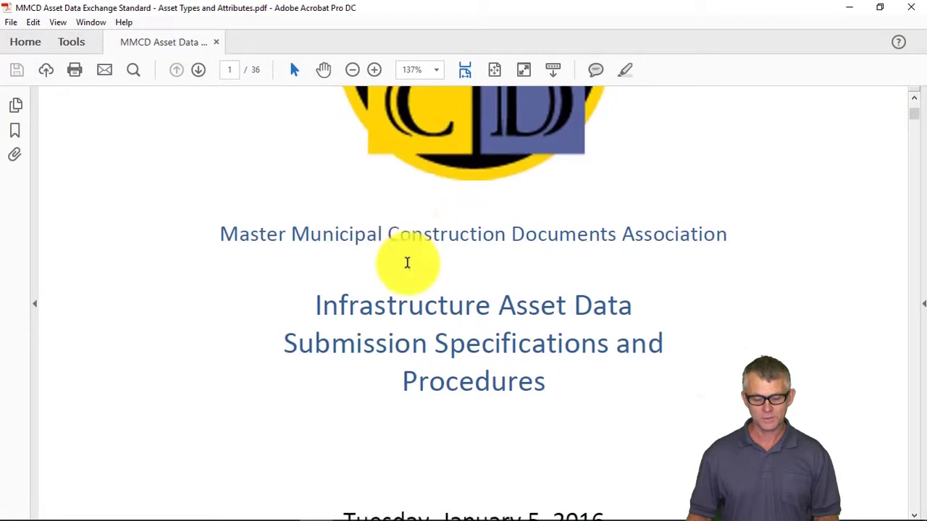
drag(915, 124, 914, 251)
click(914, 9)
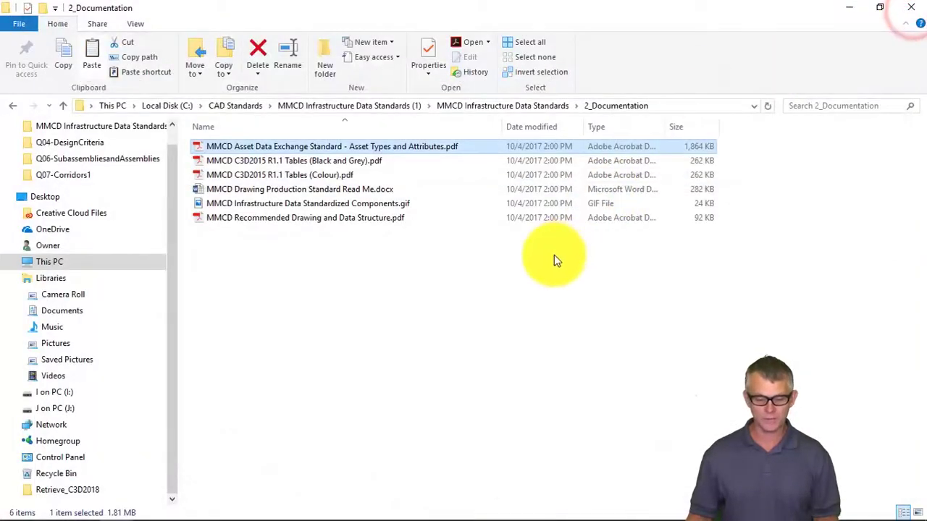
Open the MMCD C3D2015 R1.1 Tables (Black and Grey) PDF, page through its symbol and linetype sheets, and close it.
double_click(327, 159)
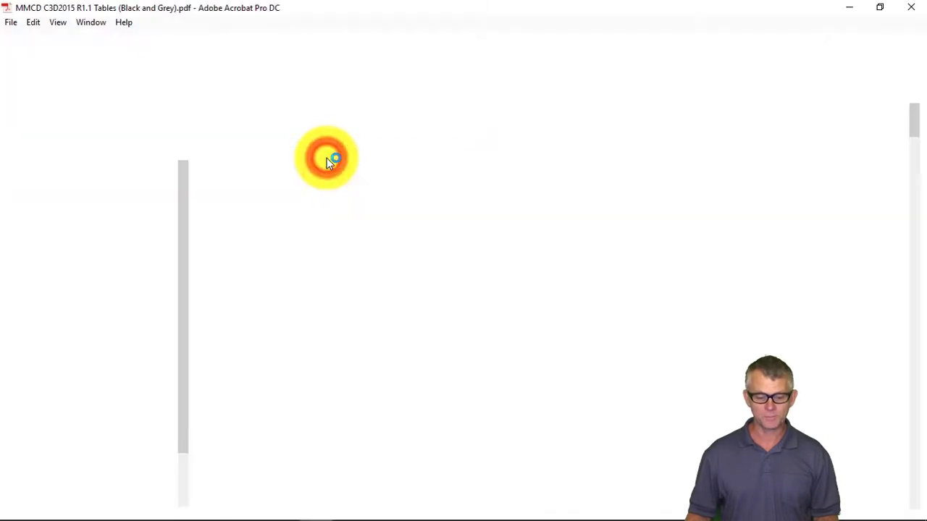
scroll(556, 335, down, 12)
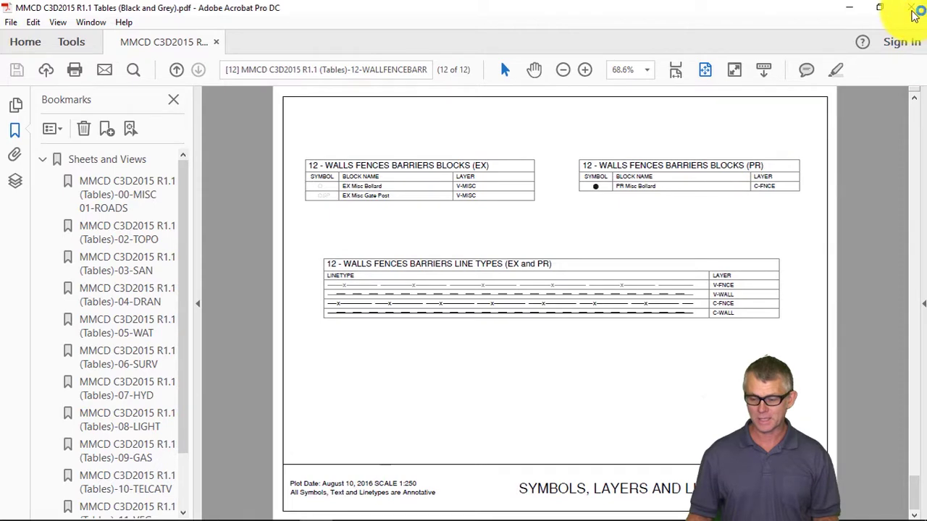
click(910, 7)
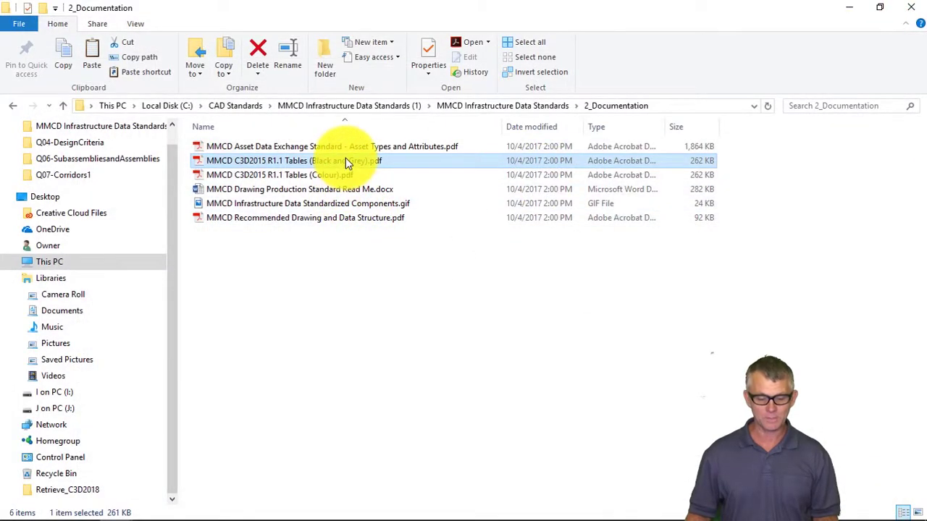
Open the MMCD C3D2015 R1.1 Tables (Colour) PDF, view its first sheet of blocks and linetypes, and close it.
click(333, 178)
double_click(333, 178)
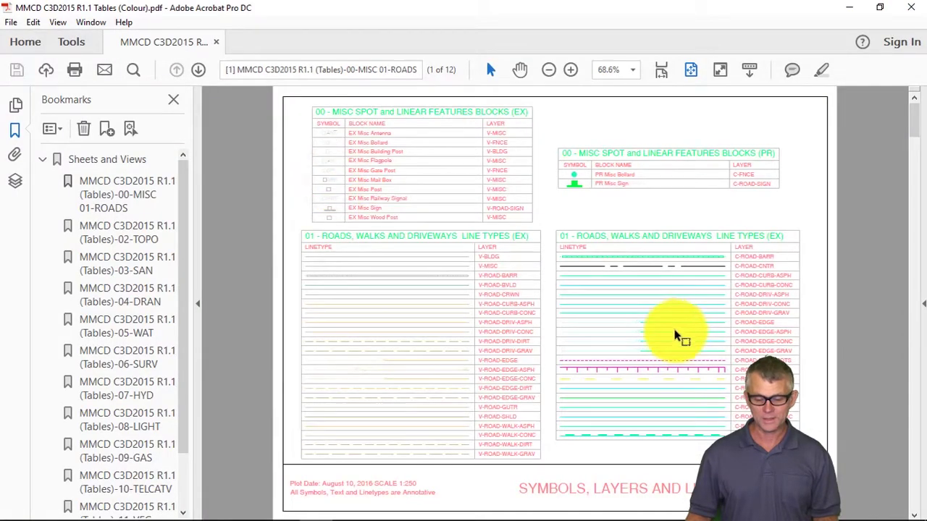
click(917, 7)
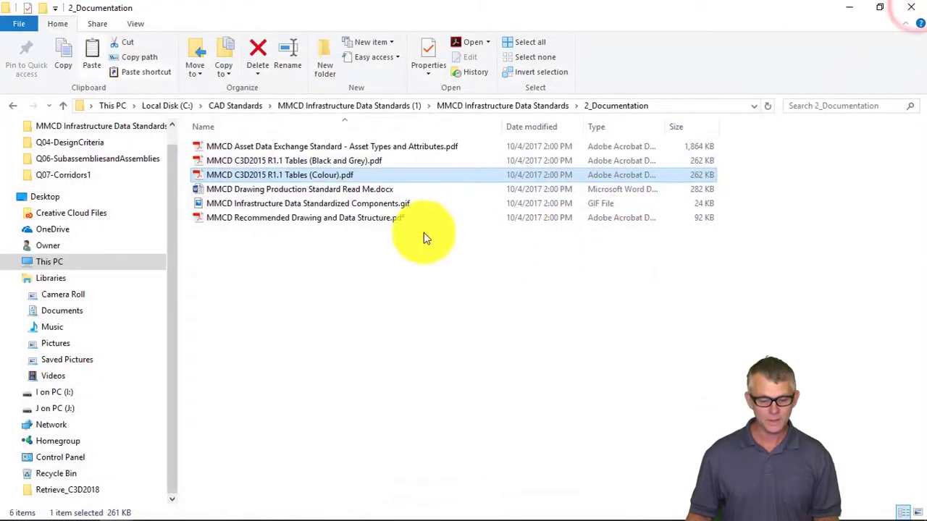
Highlight the Read Me document, then view the first page of the MMCD Recommended Drawing and Data Structure PDF and close it.
click(369, 191)
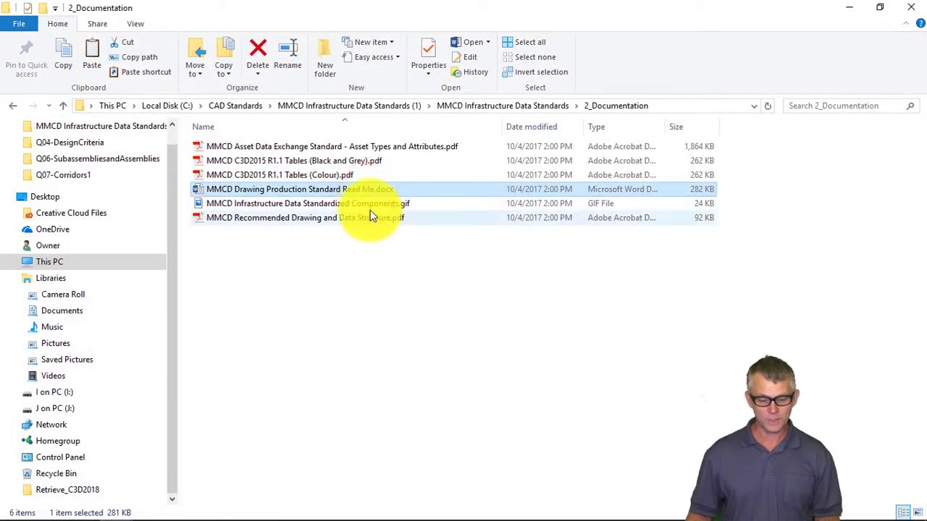
click(367, 207)
click(337, 220)
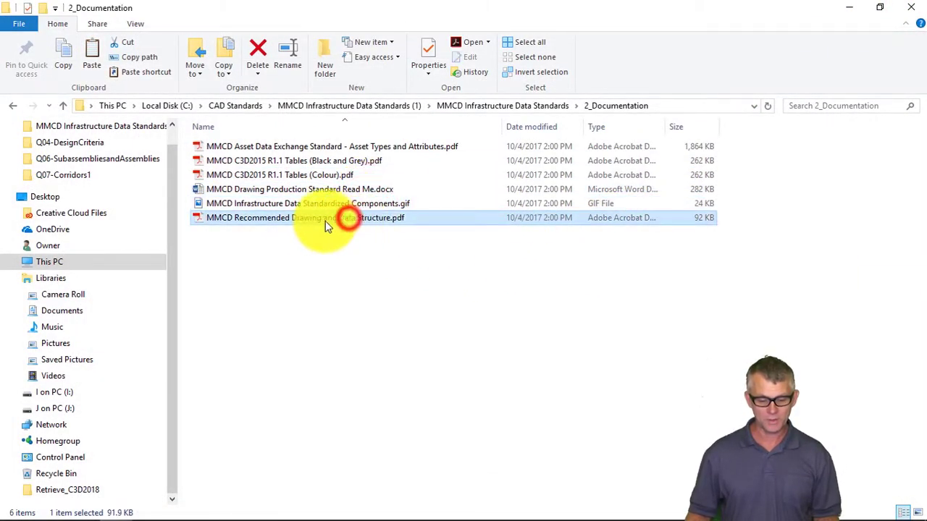
double_click(340, 221)
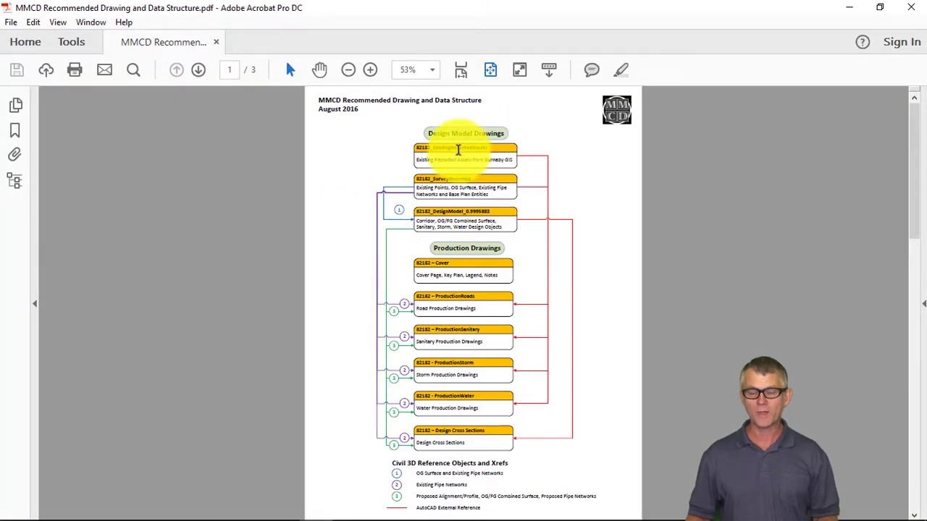
click(914, 10)
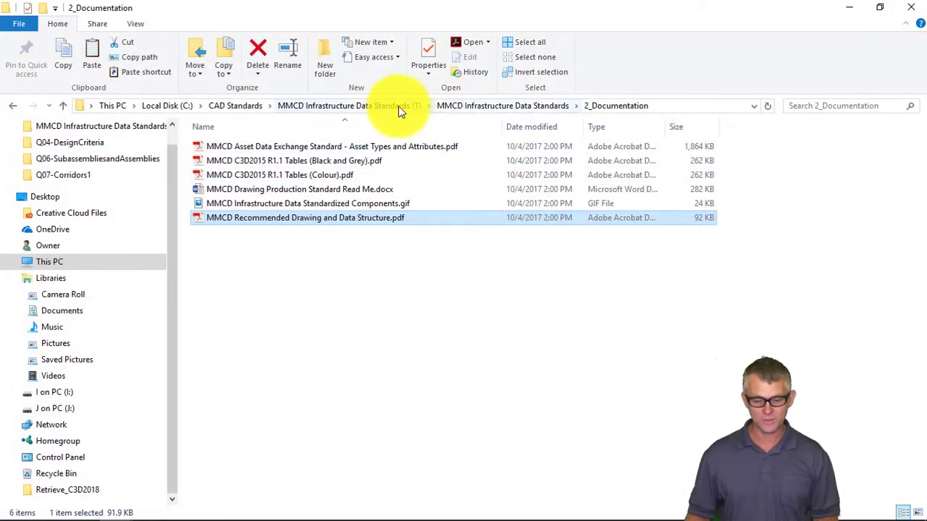
Return to the MMCD Infrastructure Data Standards folder and open 3_Proposed Sample Drawings to view its files.
click(474, 102)
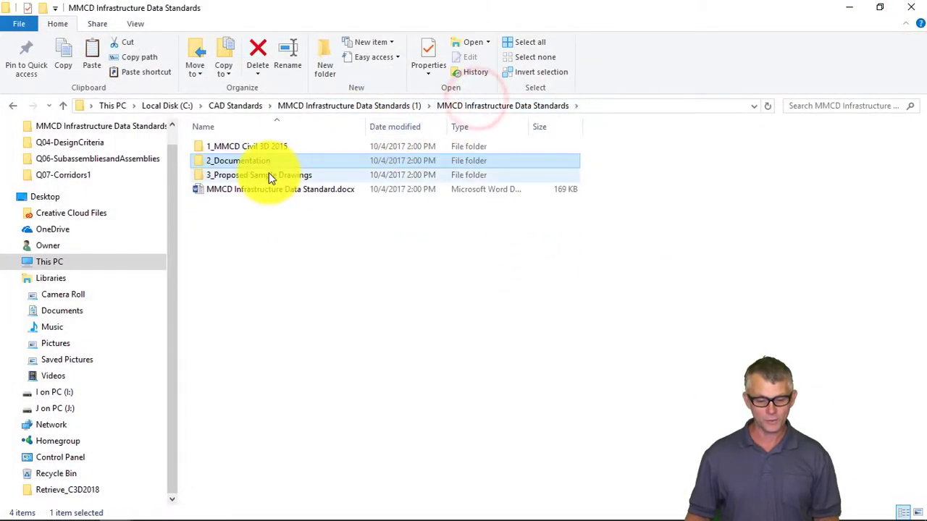
click(269, 175)
double_click(269, 174)
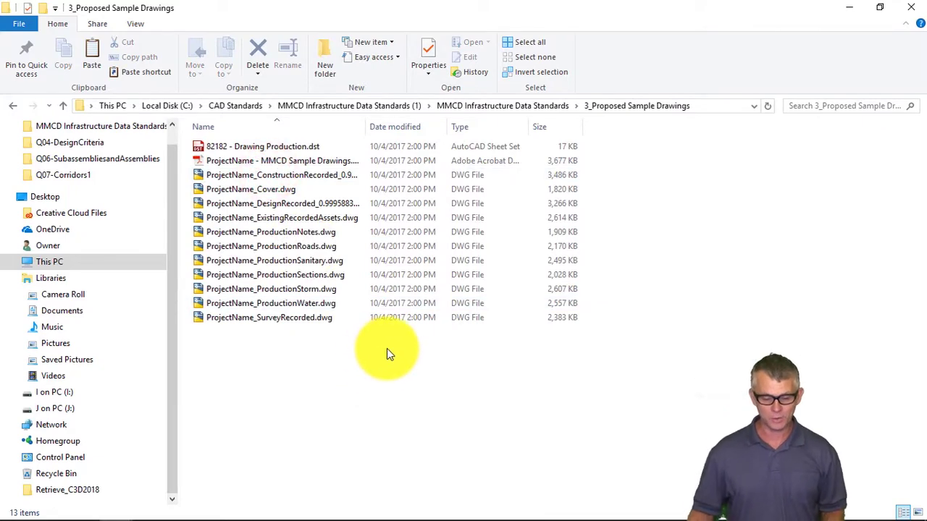
Switch to AutoCAD Civil 3D 2016 and start a new drawing from a template.
key(alt+Tab)
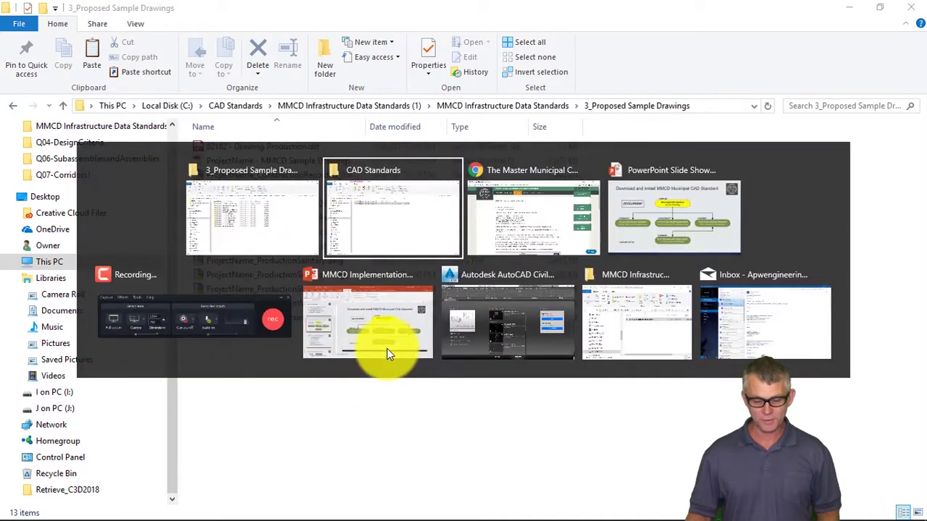
key(alt+Tab)
key(alt+Tab)
key(alt+Tab)
key(alt+Tab)
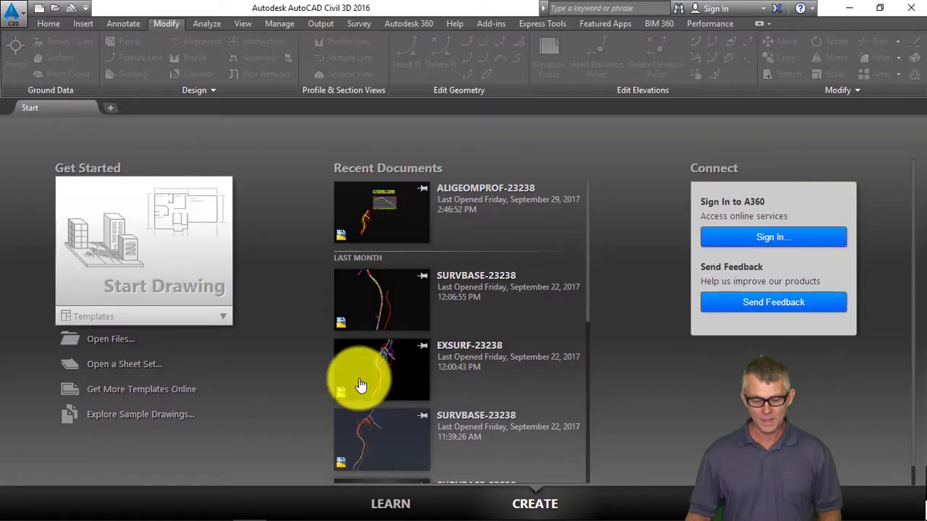
click(10, 14)
click(33, 82)
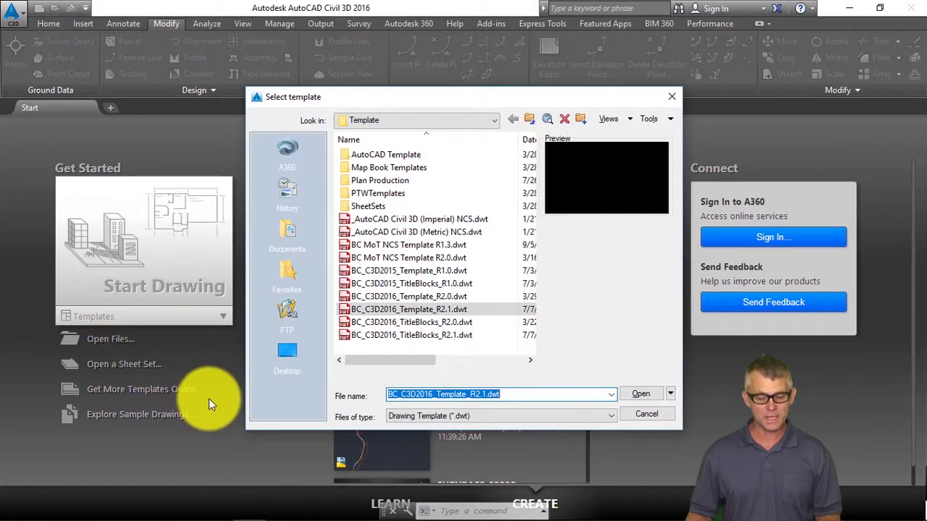
Browse the C: drive through CAD Standards and the nested MMCD Infrastructure Data Standards folders to 1_MMCD Civil 3D 2015\Drawing Template.
click(390, 119)
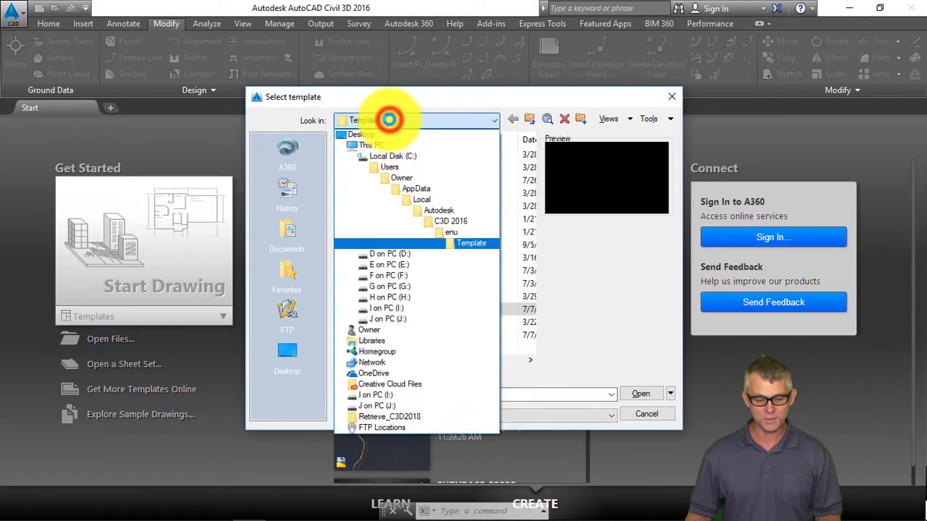
click(398, 155)
click(383, 207)
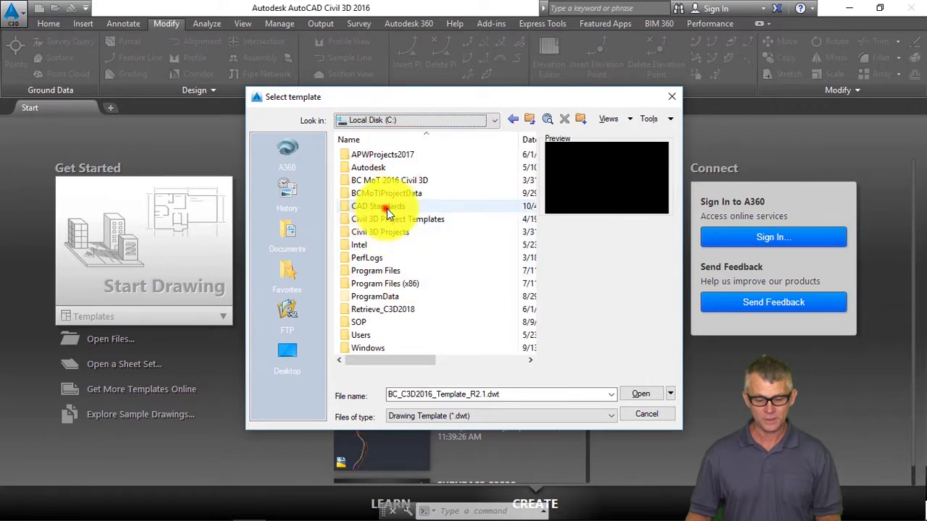
click(380, 207)
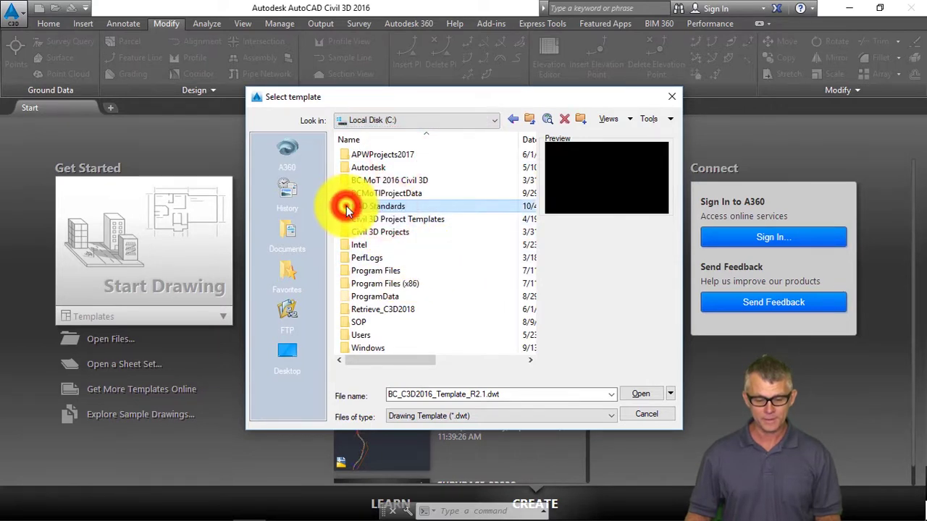
double_click(346, 208)
double_click(395, 156)
double_click(399, 156)
click(414, 140)
click(407, 181)
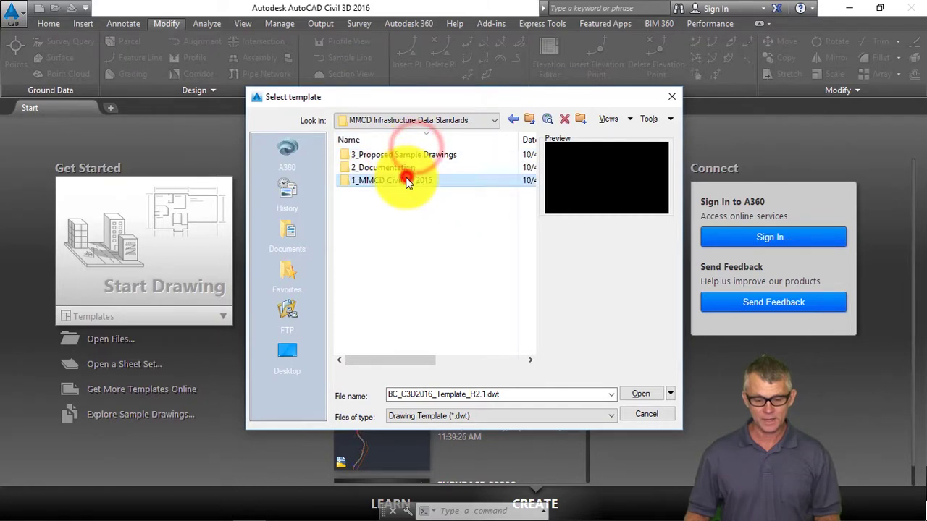
double_click(407, 181)
double_click(398, 154)
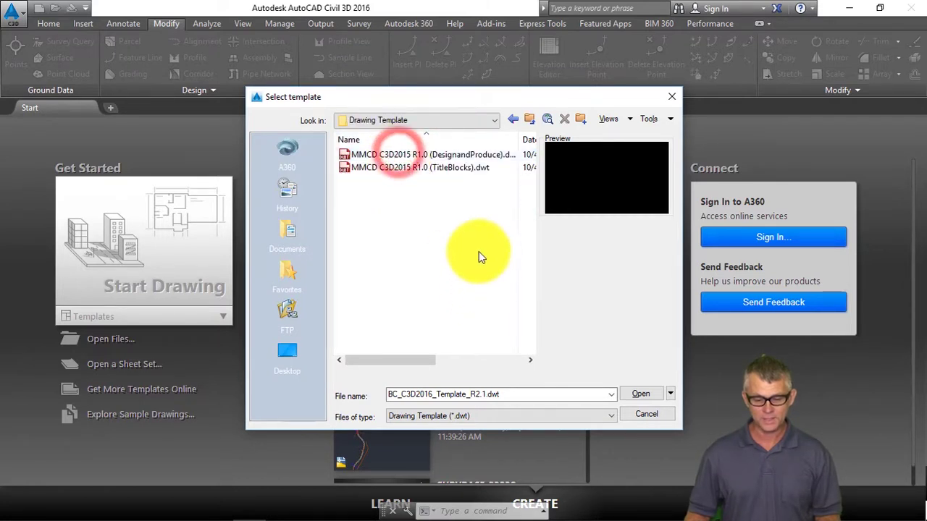
Create the drawing from the MMCD C3D2015 R1.0 (DesignandProduce) template, ignoring the missing SHX files.
click(453, 155)
click(642, 394)
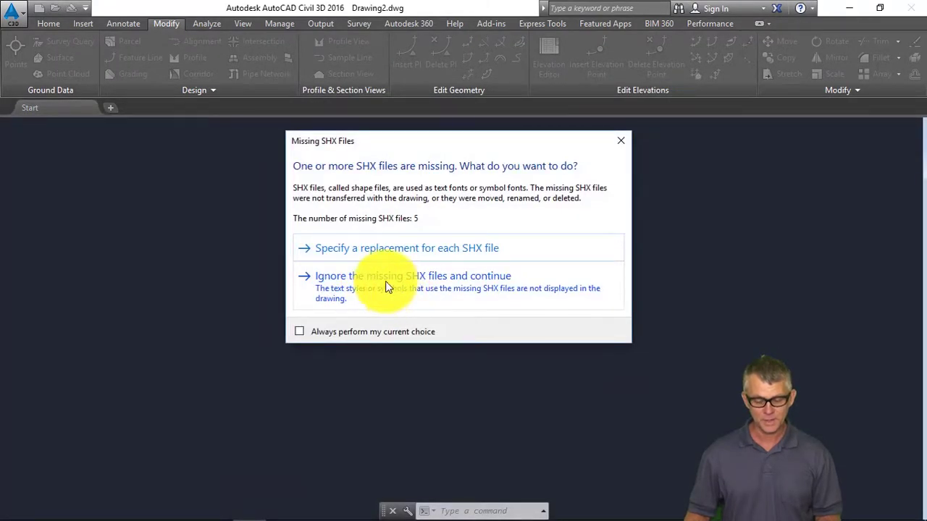
drag(470, 143, 457, 162)
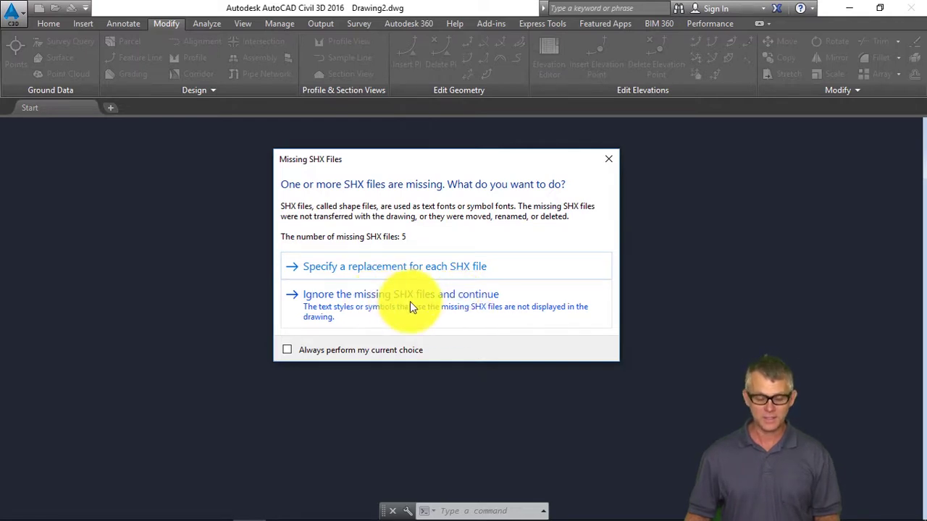
click(433, 303)
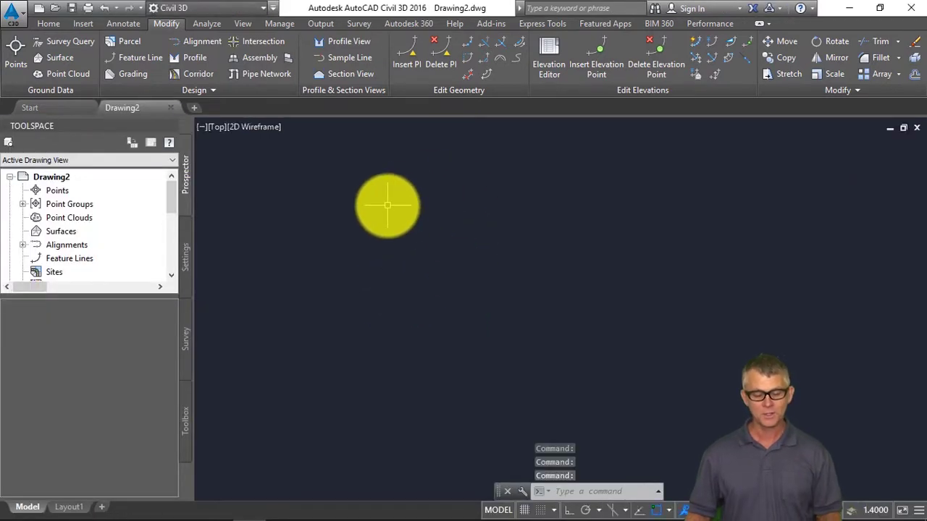
Add a profile named MMCD IDS in the program options and set it as the current profile.
right_click(339, 166)
click(391, 361)
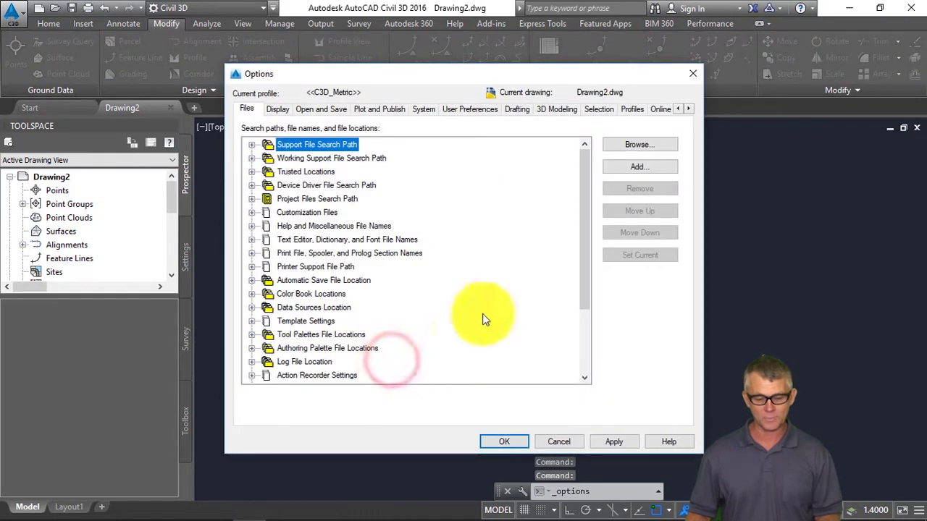
click(633, 110)
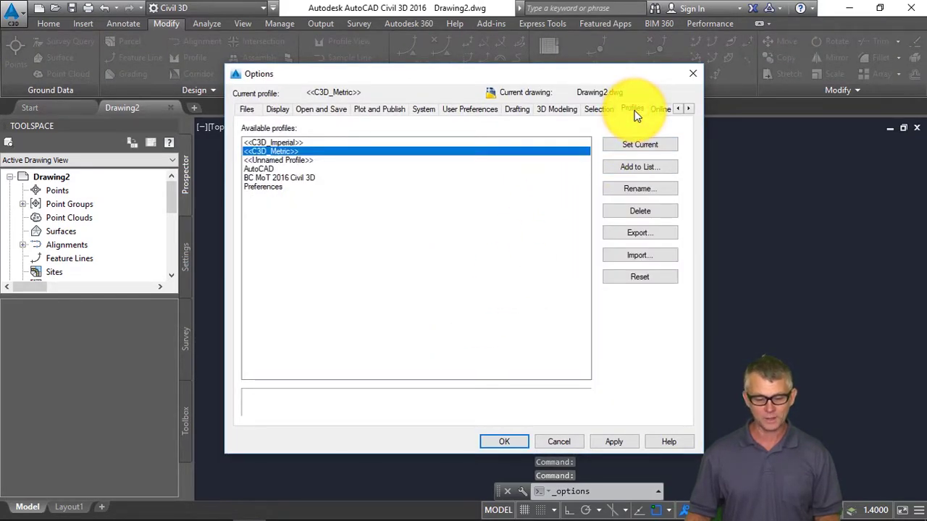
click(644, 167)
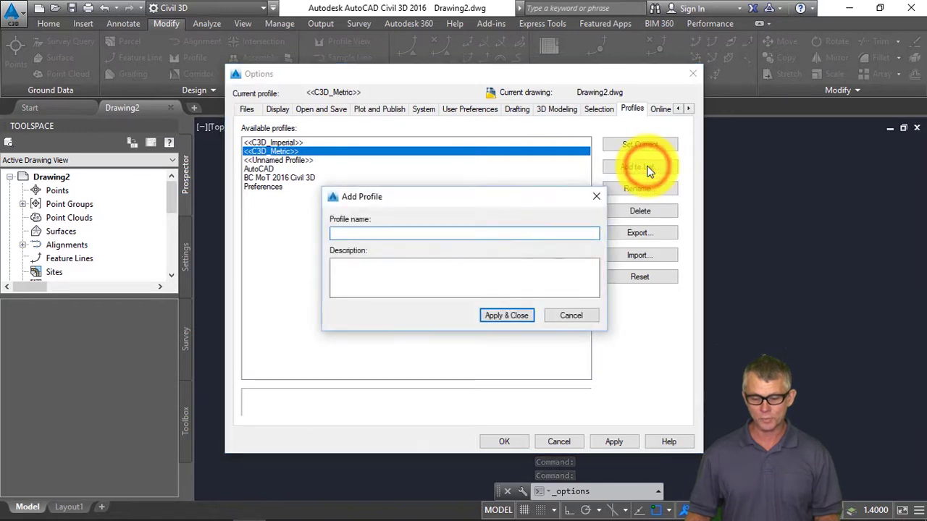
click(380, 230)
text(MMCD IDS)
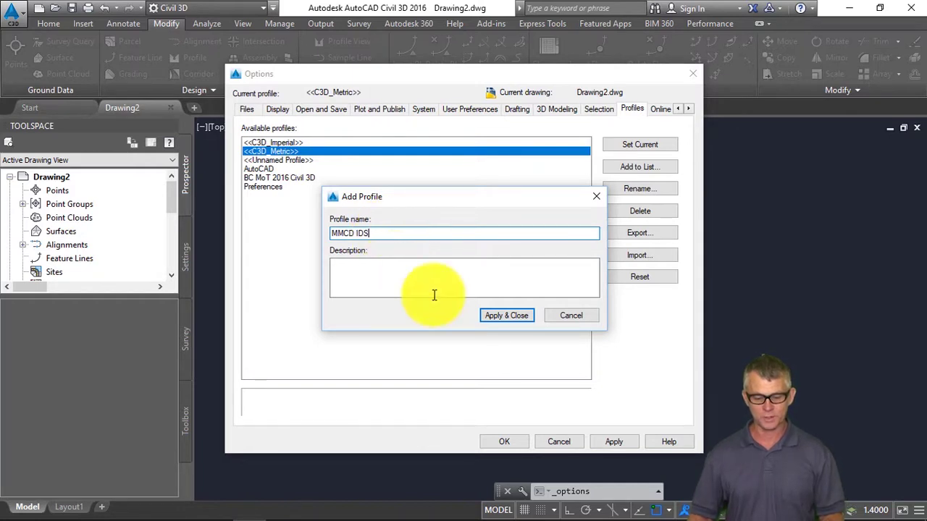
click(507, 316)
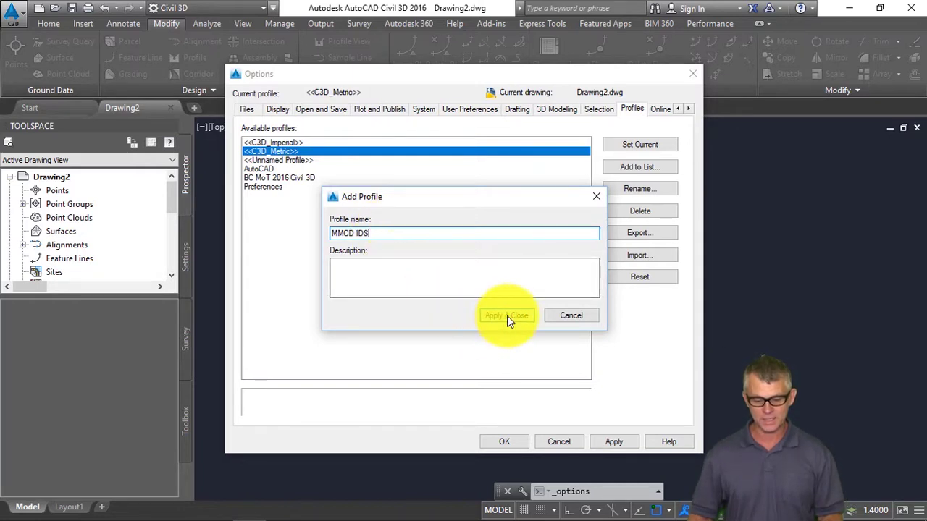
click(275, 196)
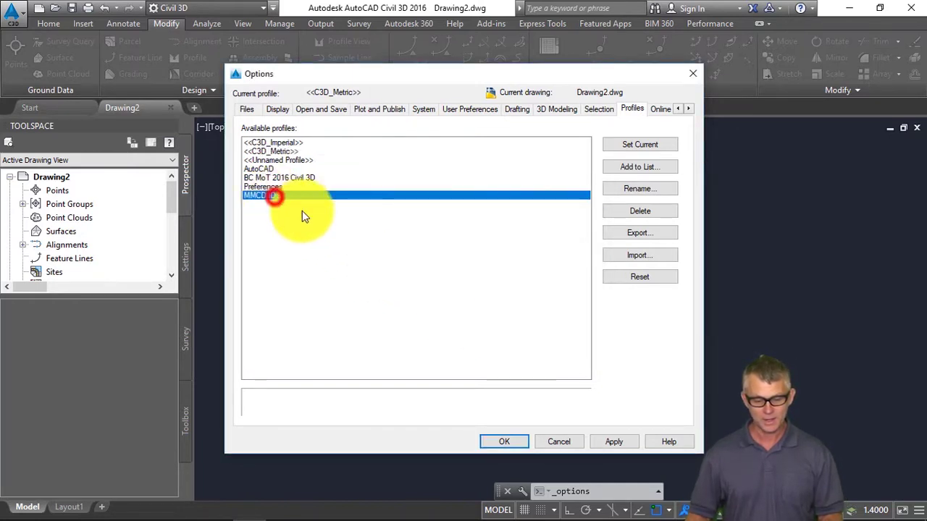
click(651, 143)
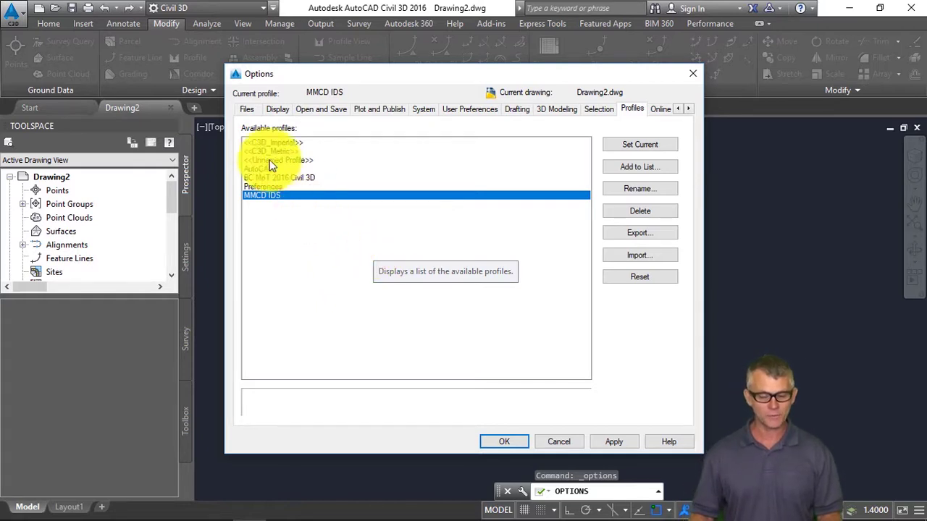
Add a new blank entry to the Support File Search Path of the MMCD IDS profile.
click(245, 110)
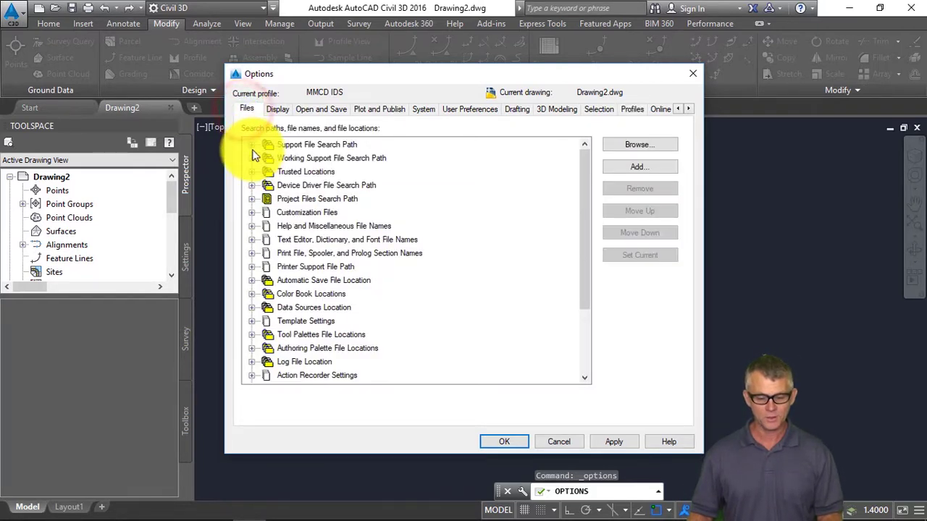
click(251, 145)
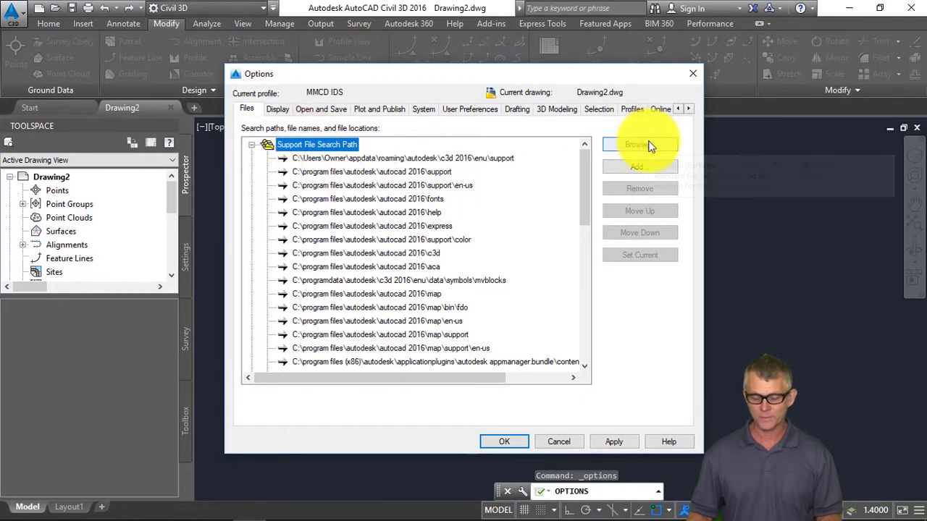
click(640, 167)
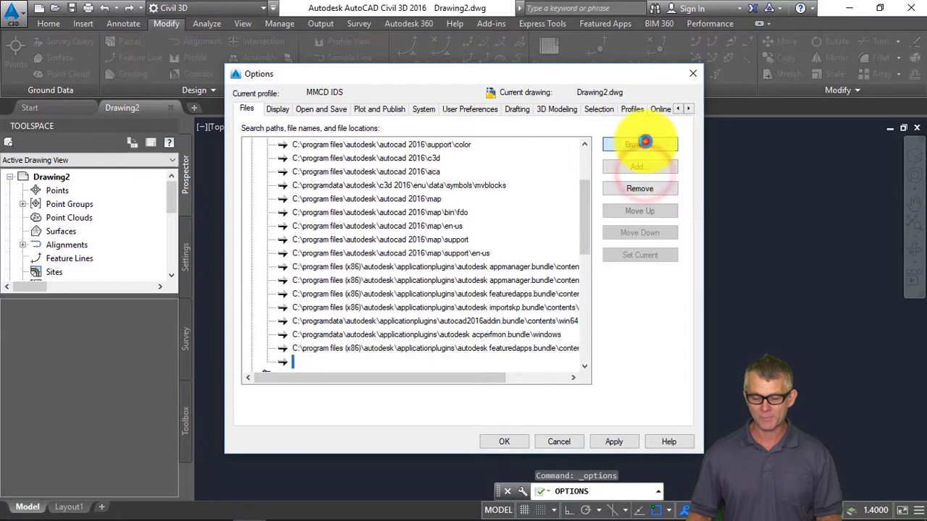
Point the new support path entry to the Linetype and SHX folder inside 1_MMCD Civil 3D 2015, and collapse the path list.
click(645, 142)
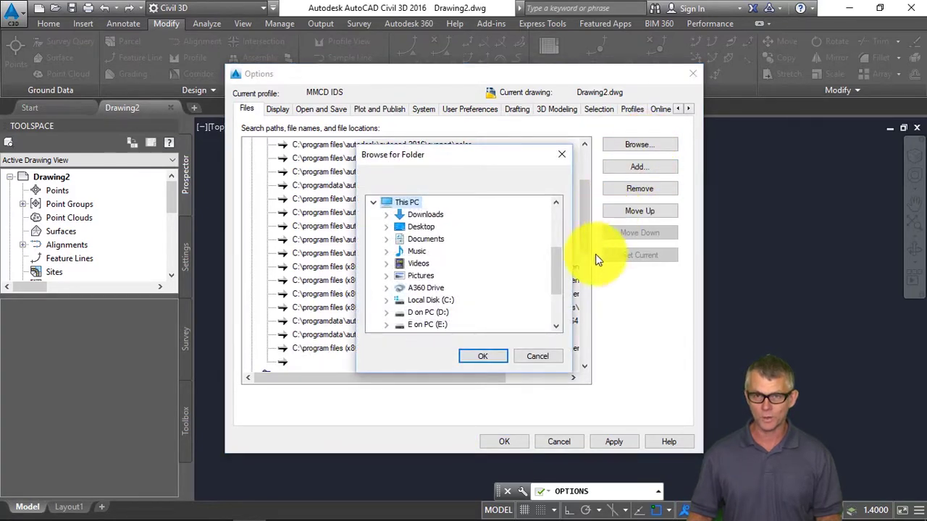
click(449, 301)
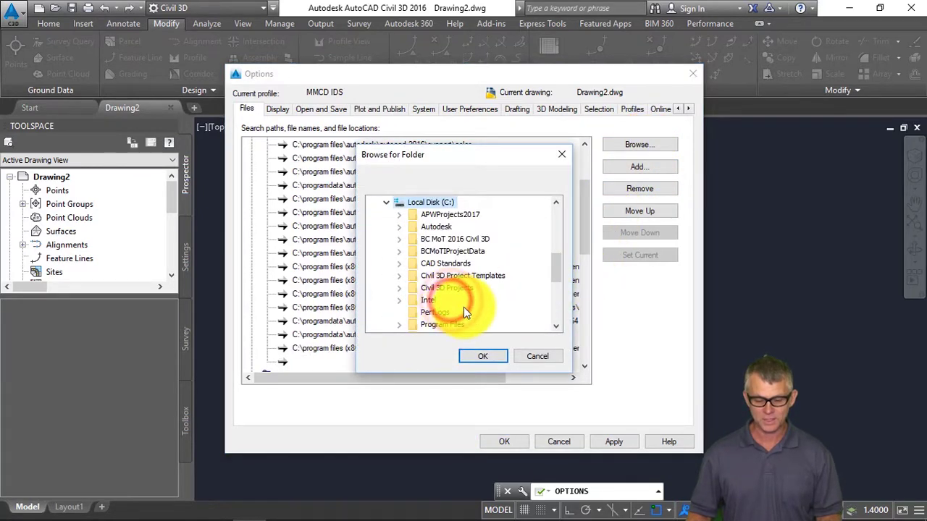
double_click(449, 264)
double_click(472, 276)
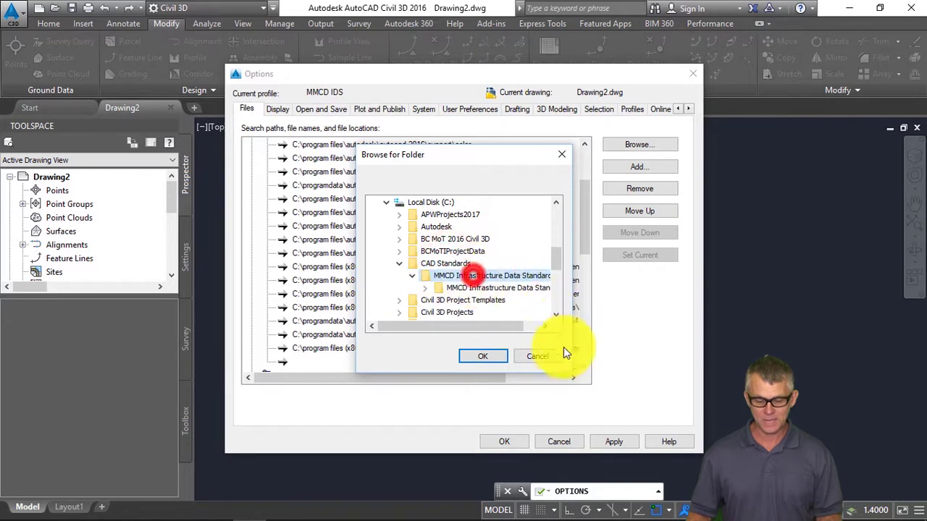
double_click(500, 288)
double_click(509, 290)
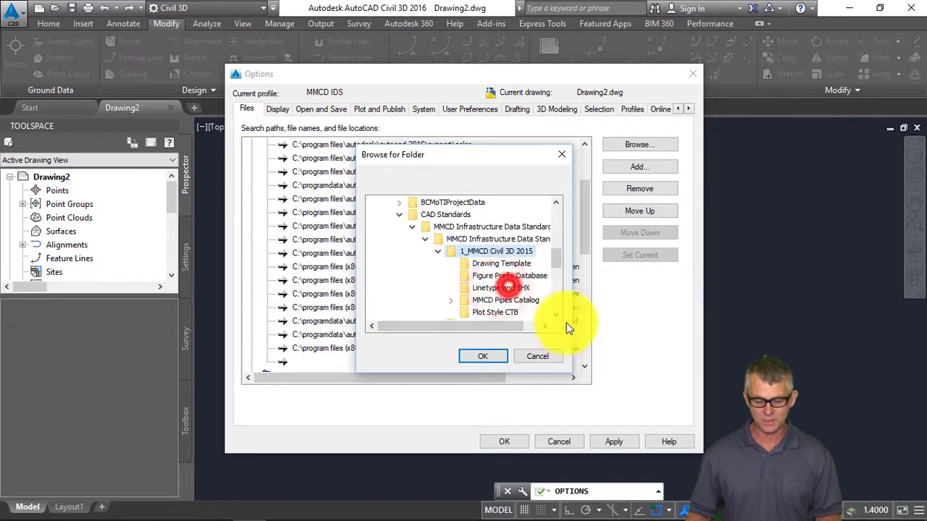
click(507, 288)
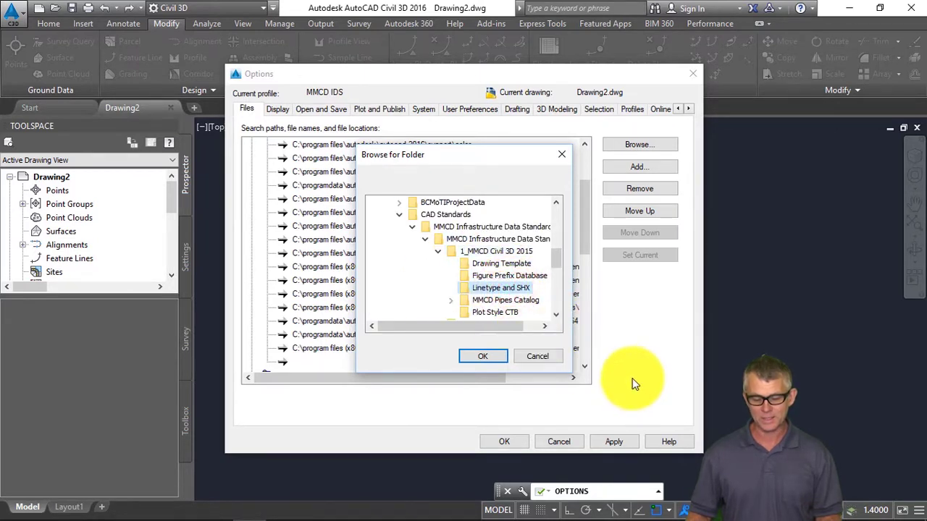
click(482, 356)
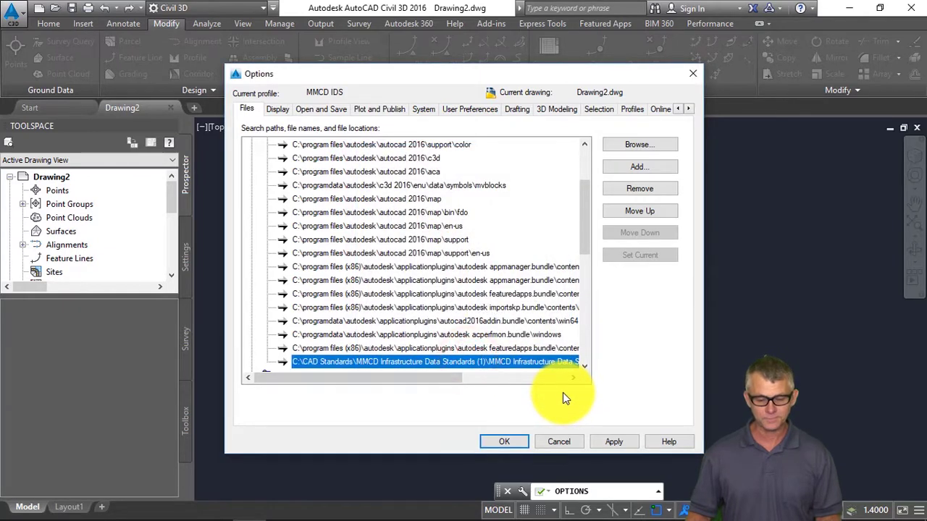
scroll(307, 233, up, 7)
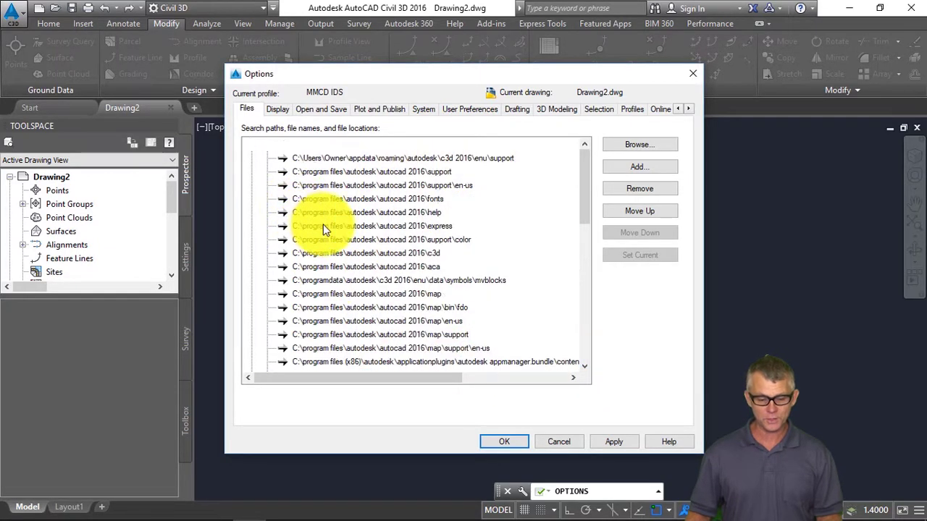
click(251, 145)
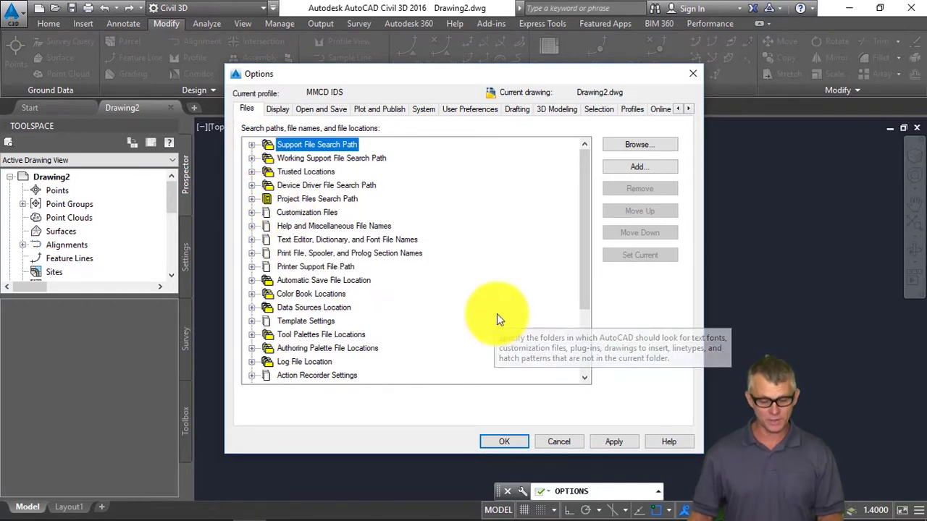
Point the Plot Style Table Search Path of the MMCD IDS profile to the Plot Style CTB folder inside 1_MMCD Civil 3D 2015.
click(251, 266)
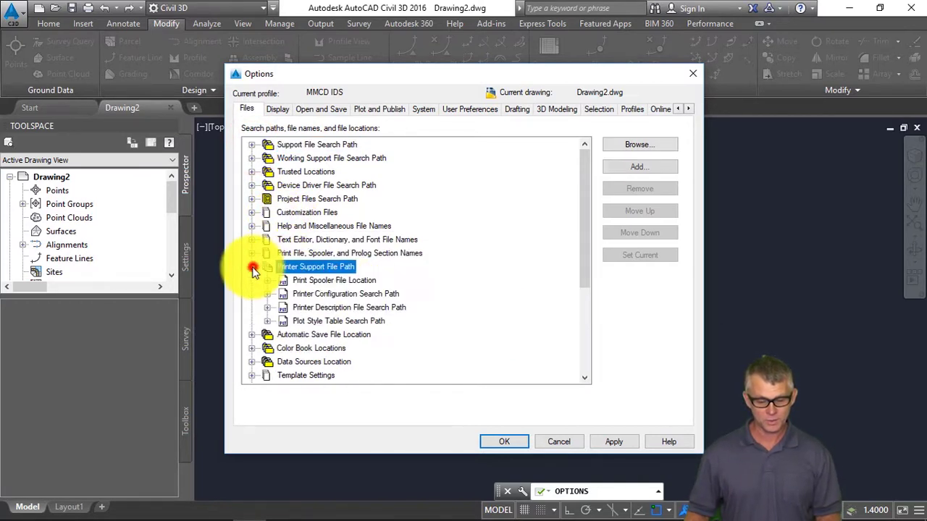
click(267, 321)
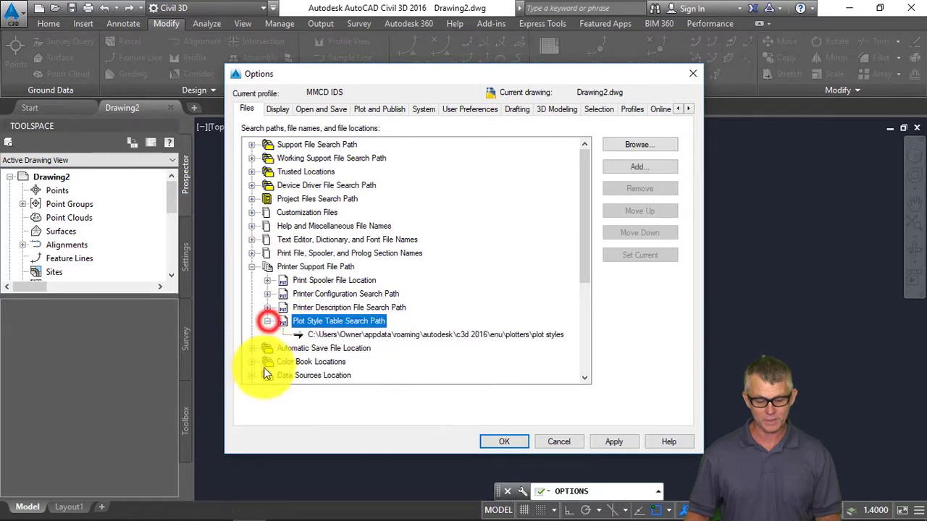
click(389, 334)
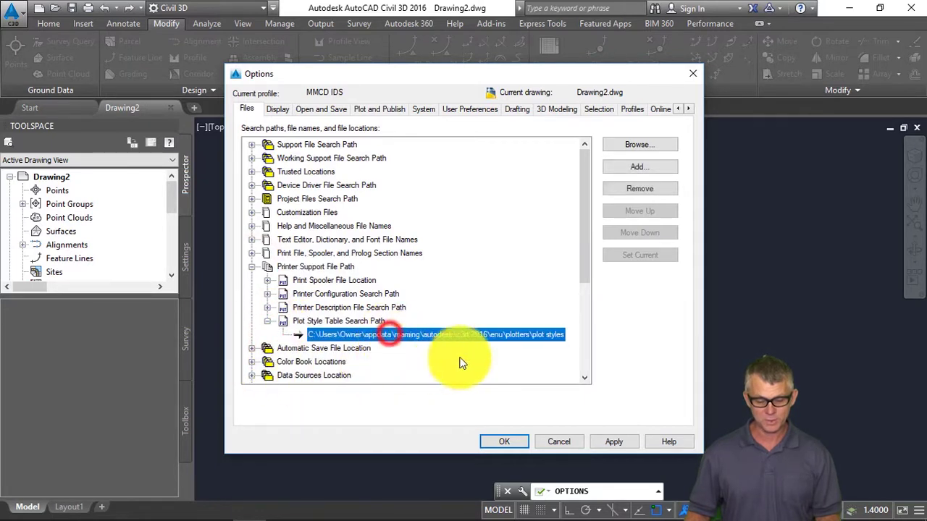
click(642, 145)
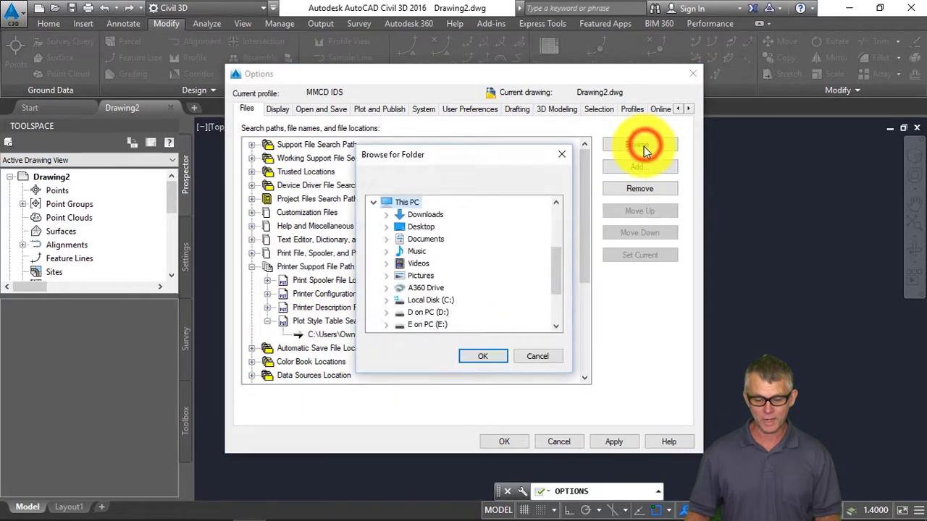
double_click(456, 295)
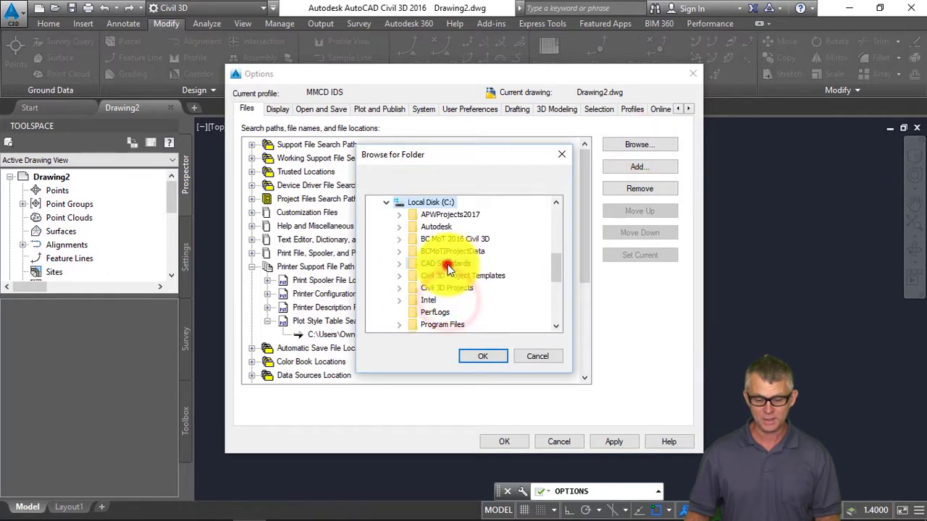
double_click(444, 264)
click(470, 276)
double_click(467, 288)
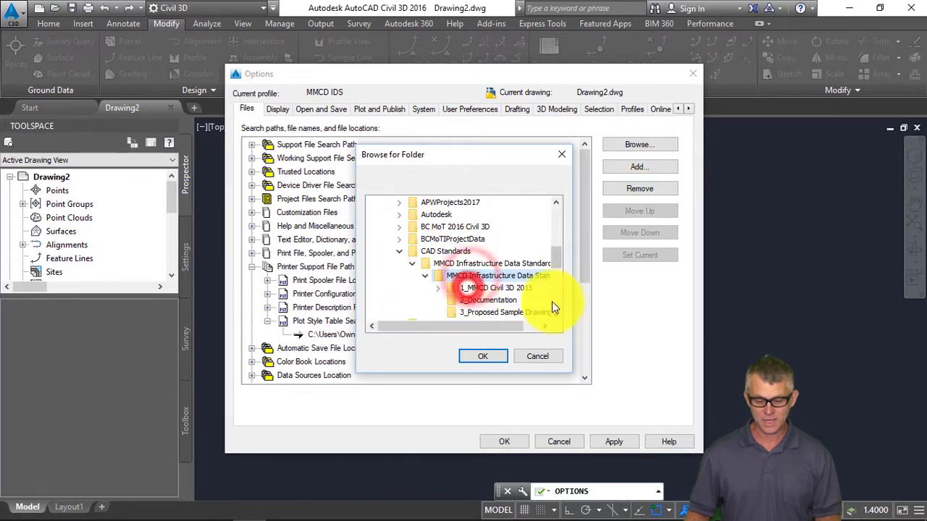
click(556, 313)
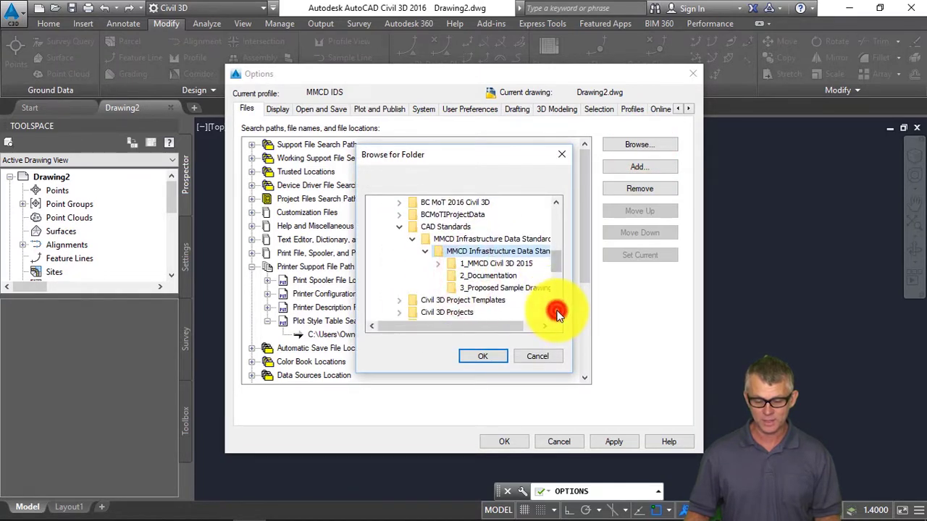
double_click(521, 263)
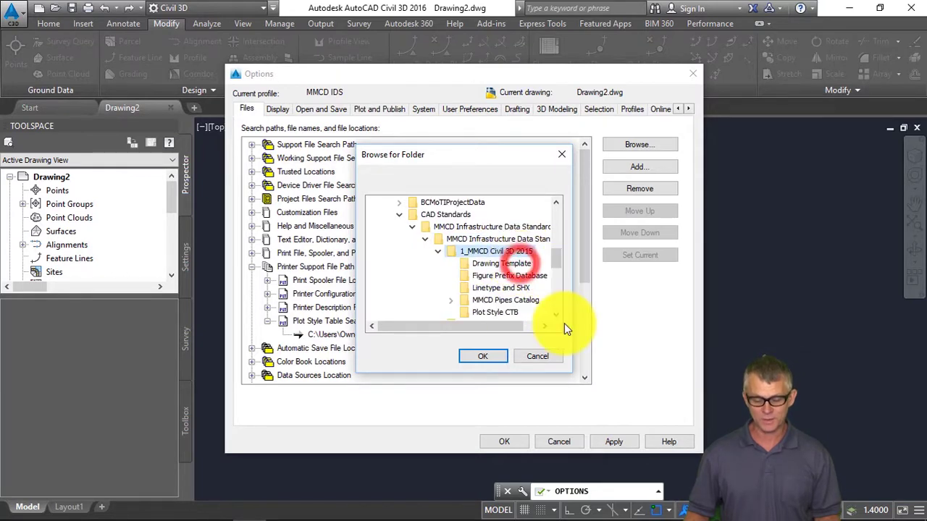
click(500, 313)
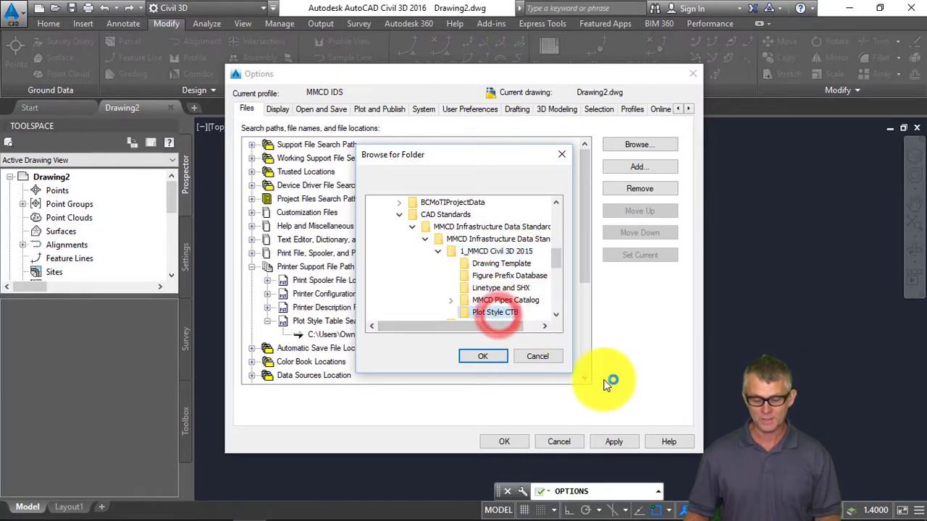
click(482, 355)
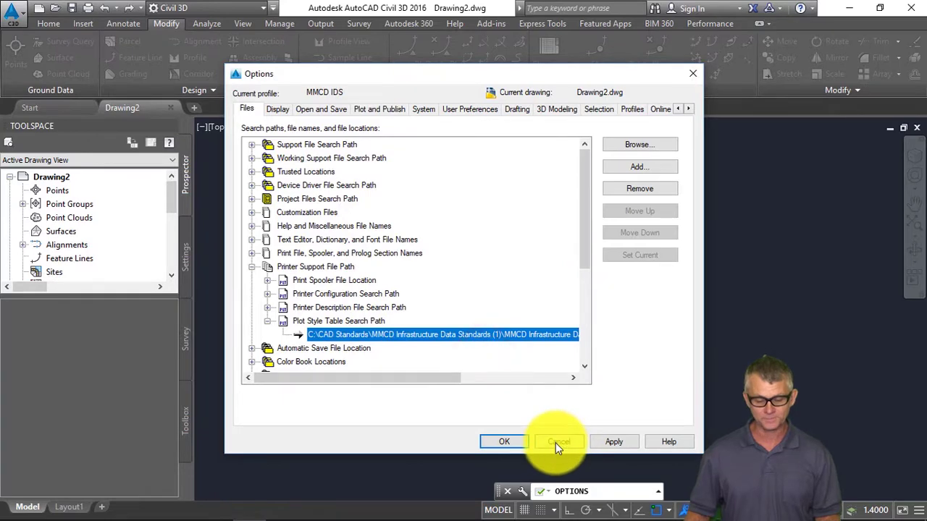
Set the Drawing Template File Location in the template settings to the Drawing Template folder inside 1_MMCD Civil 3D 2015.
scroll(463, 304, down, 5)
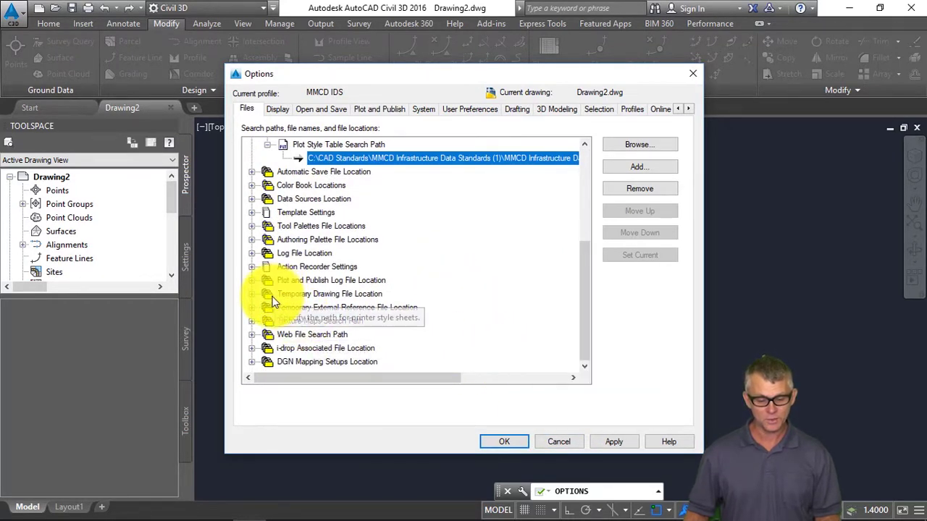
click(253, 214)
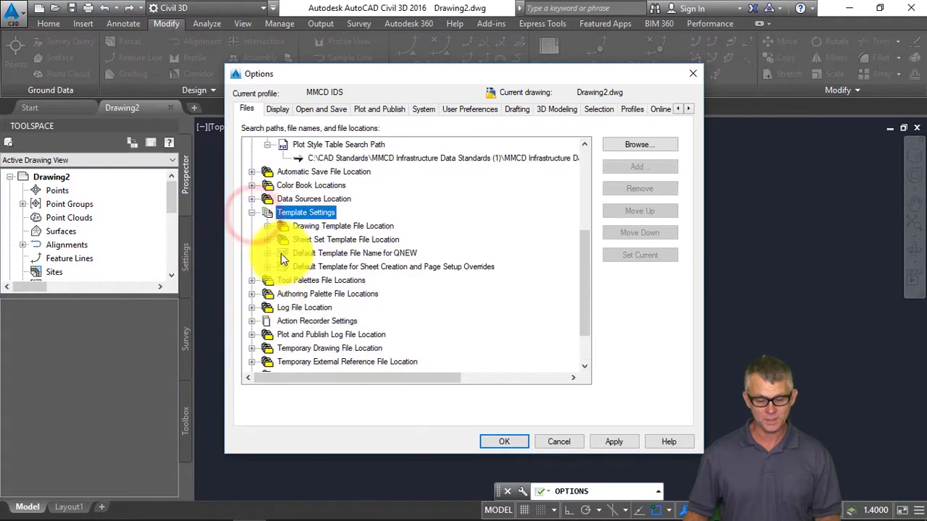
click(267, 226)
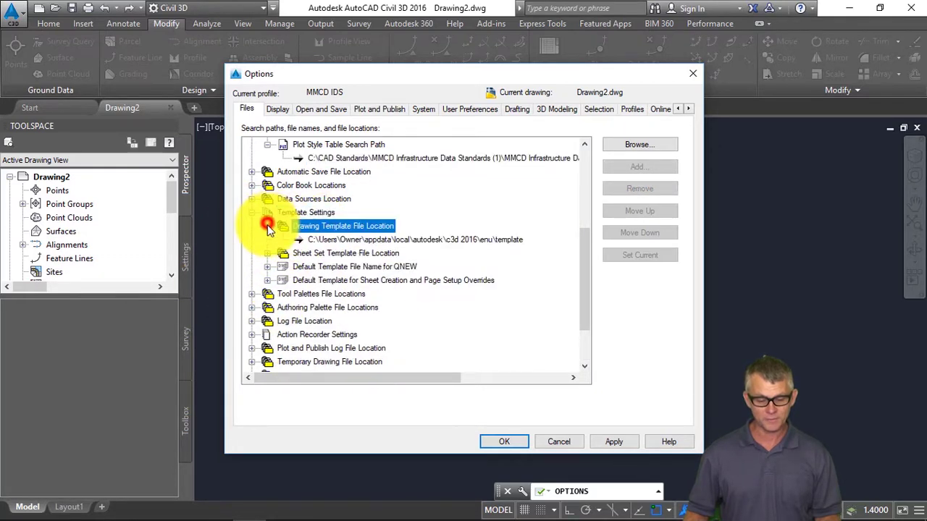
click(330, 240)
click(639, 145)
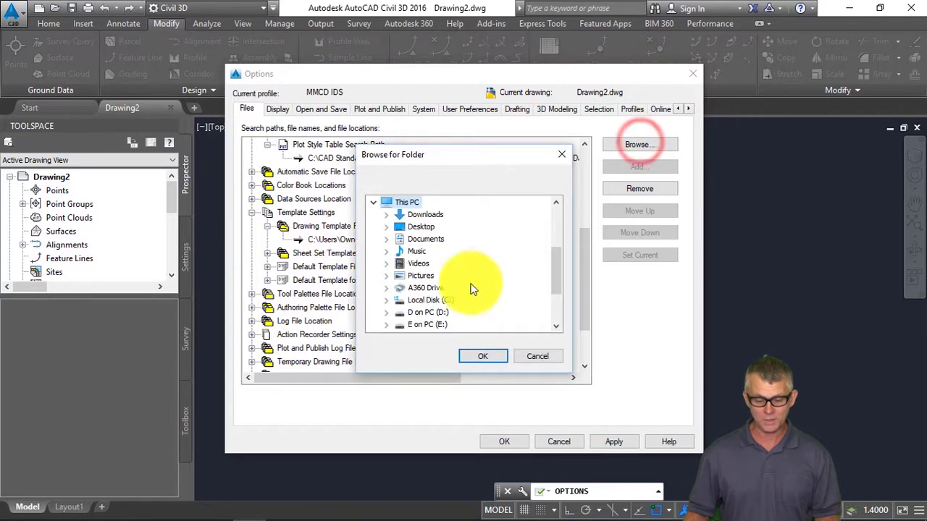
double_click(429, 300)
double_click(440, 263)
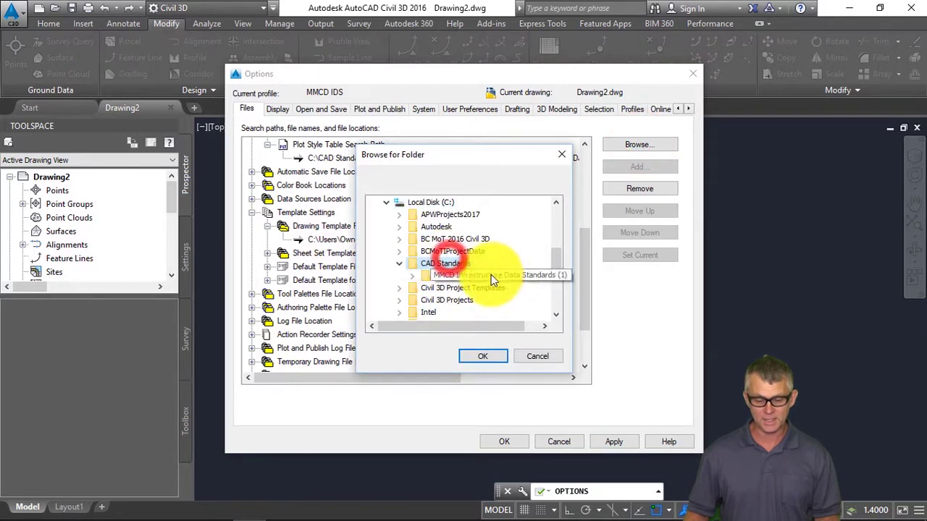
double_click(500, 276)
double_click(525, 287)
double_click(507, 288)
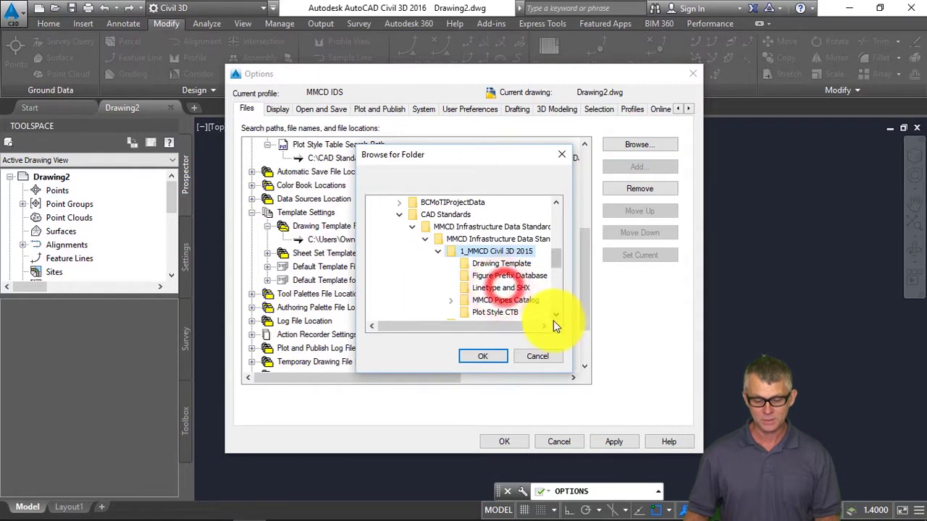
click(502, 263)
click(489, 357)
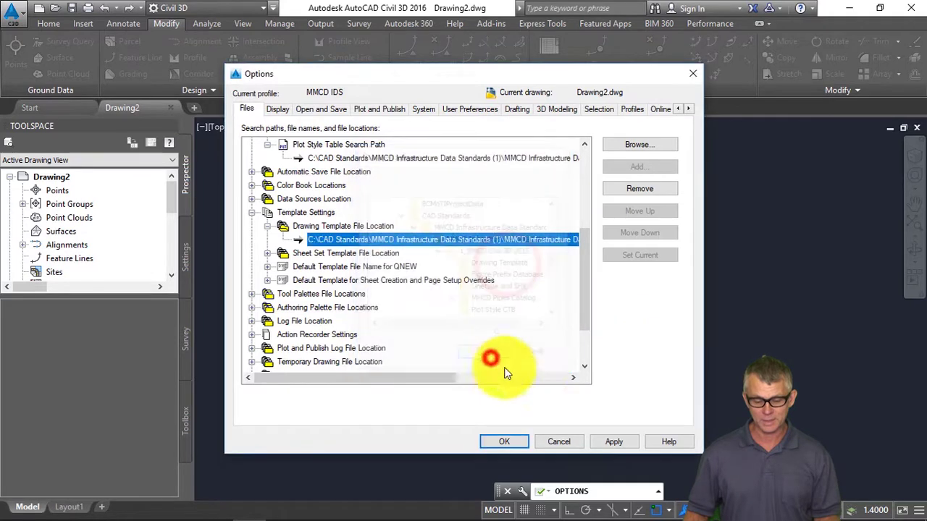
Set the default template for QNEW to MMCD C3D2015 R1.0 (DesignandProduce) from the Drawing Template folder, and accept the program options.
click(269, 267)
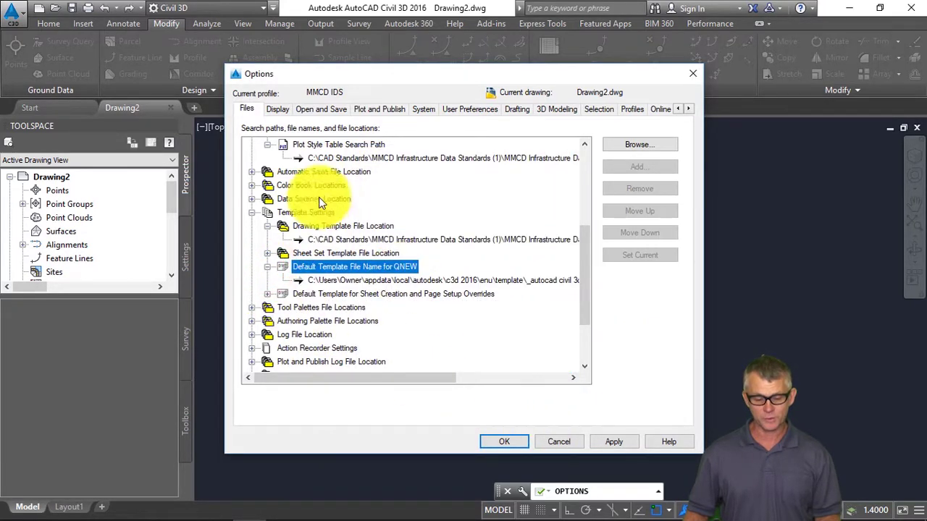
click(507, 281)
click(640, 146)
click(371, 121)
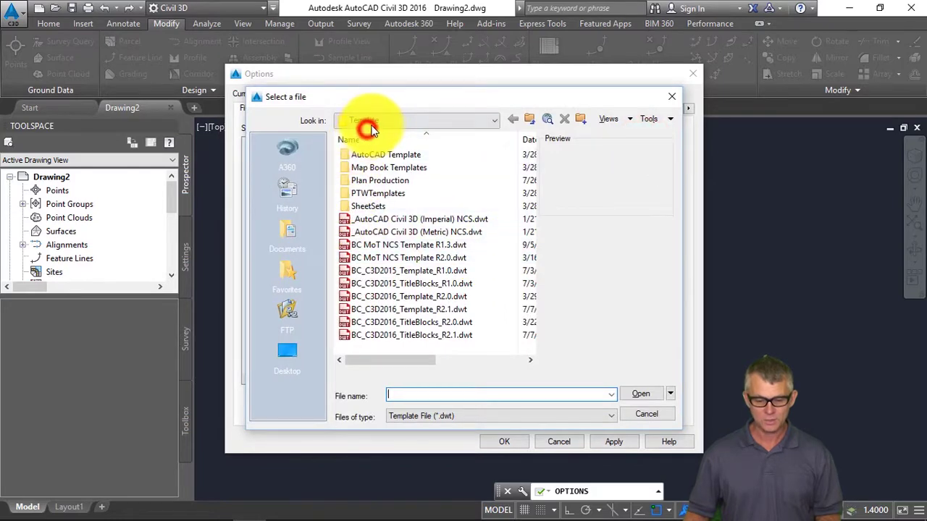
click(393, 156)
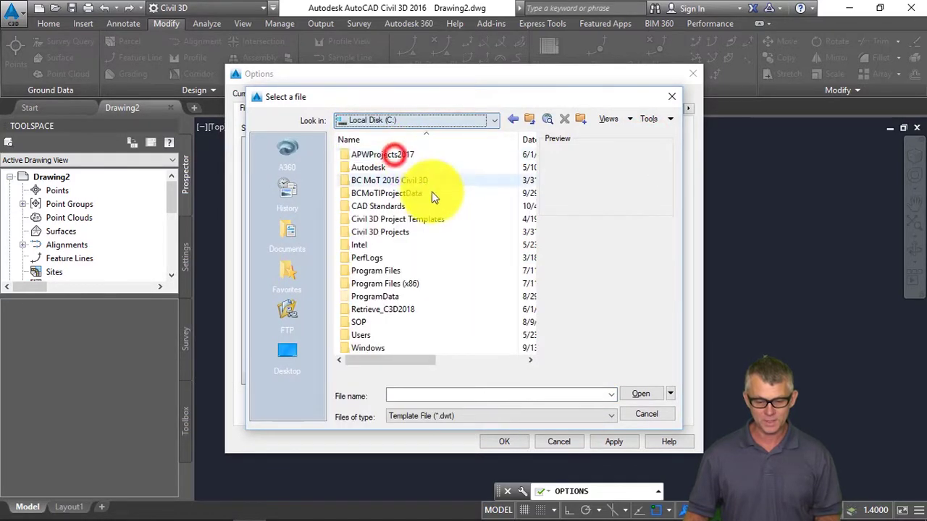
double_click(389, 208)
double_click(401, 156)
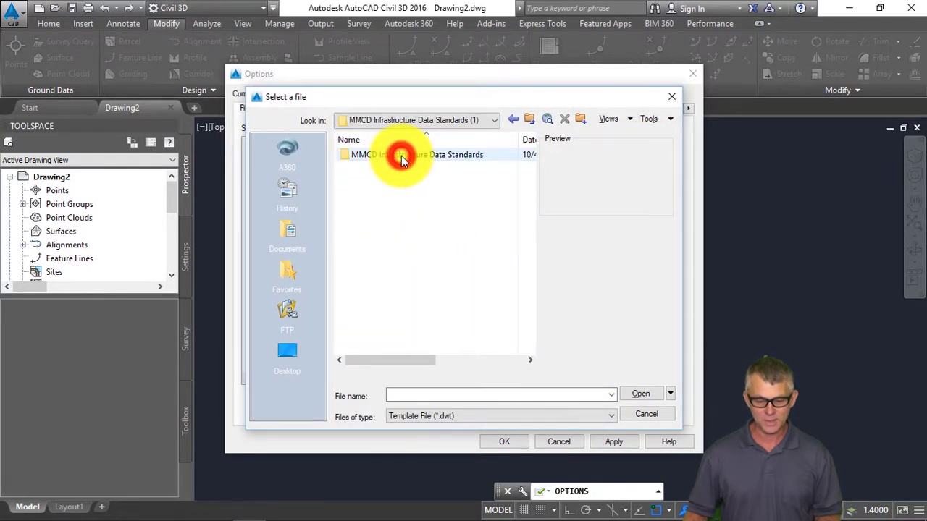
double_click(401, 158)
double_click(402, 156)
double_click(402, 155)
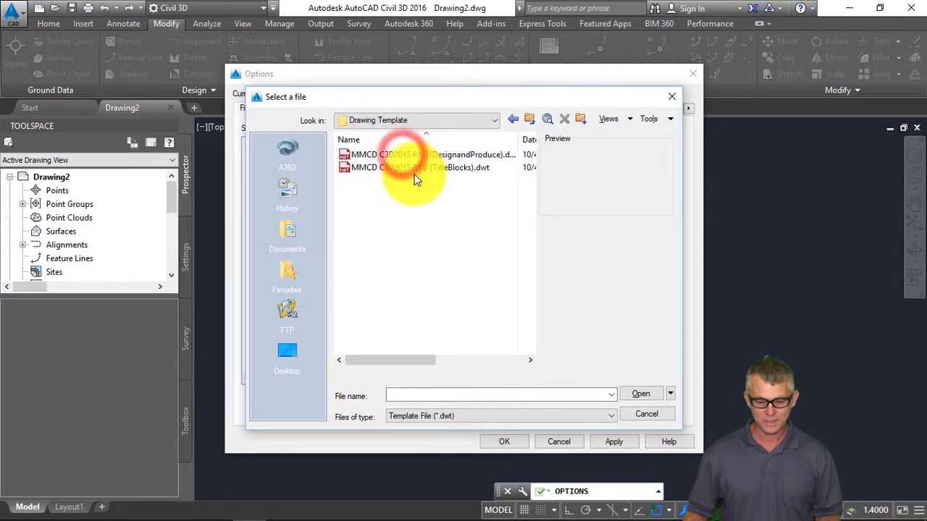
click(443, 158)
click(643, 394)
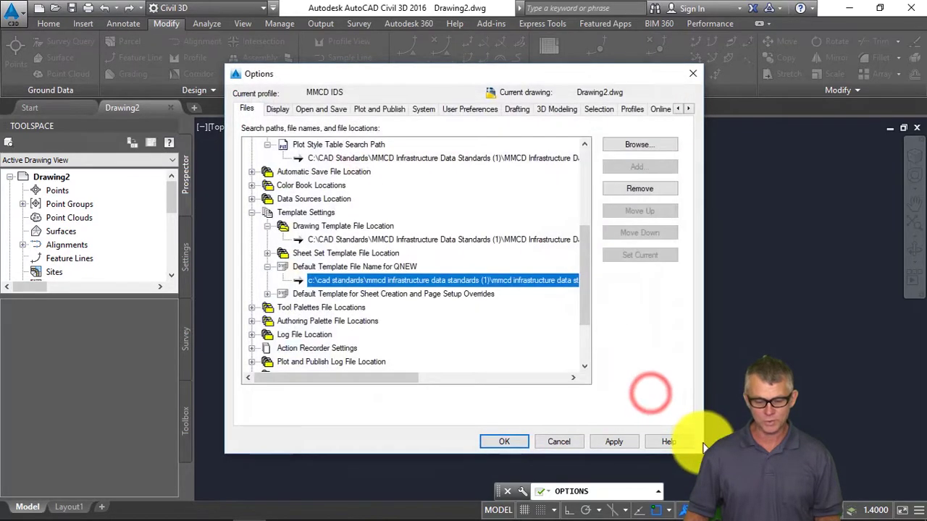
click(506, 443)
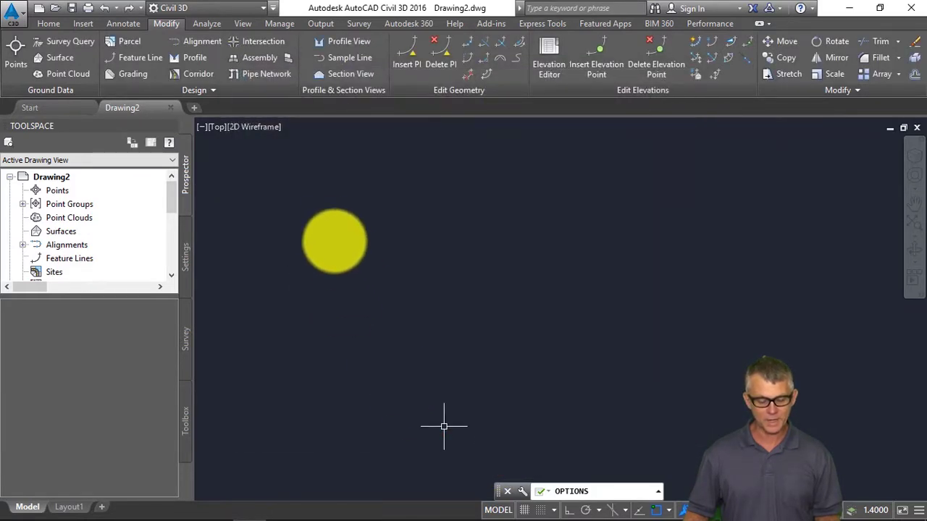
Reopen the program options to check the list of available profiles, and close them without changes.
right_click(345, 192)
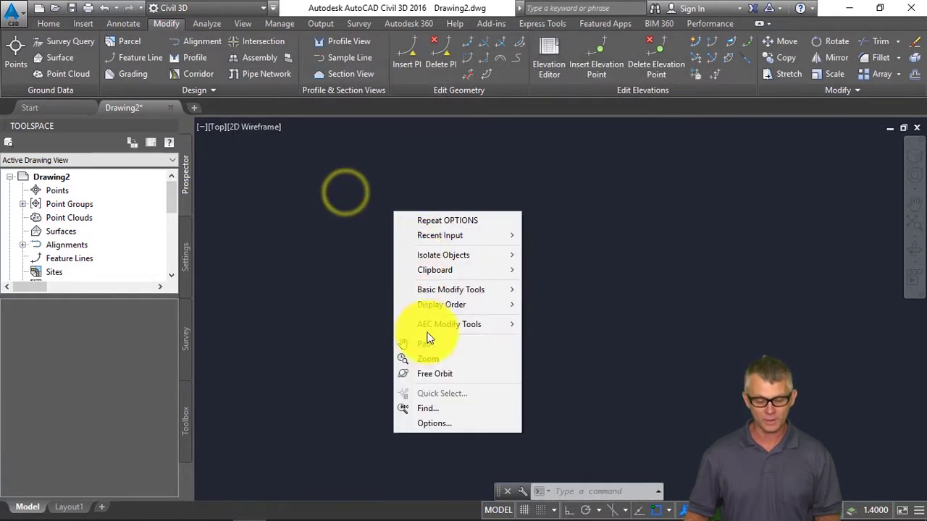
click(439, 424)
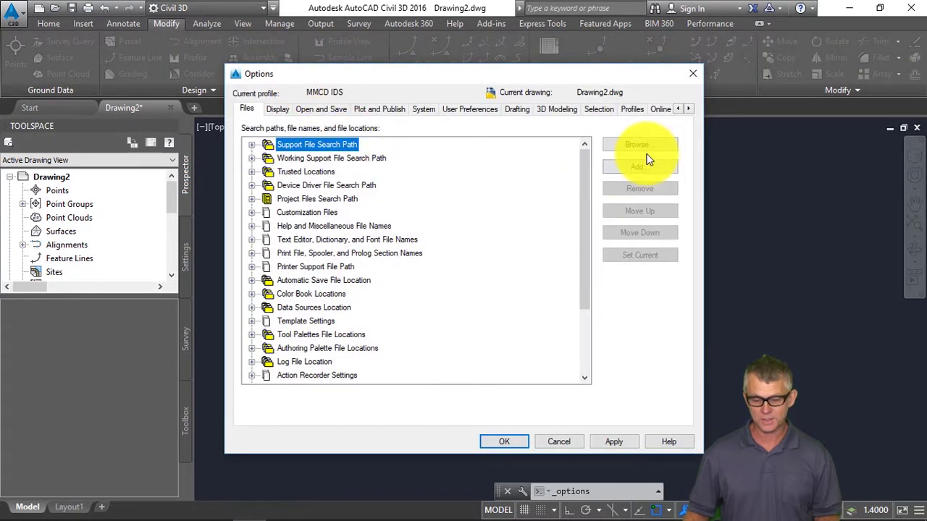
click(632, 109)
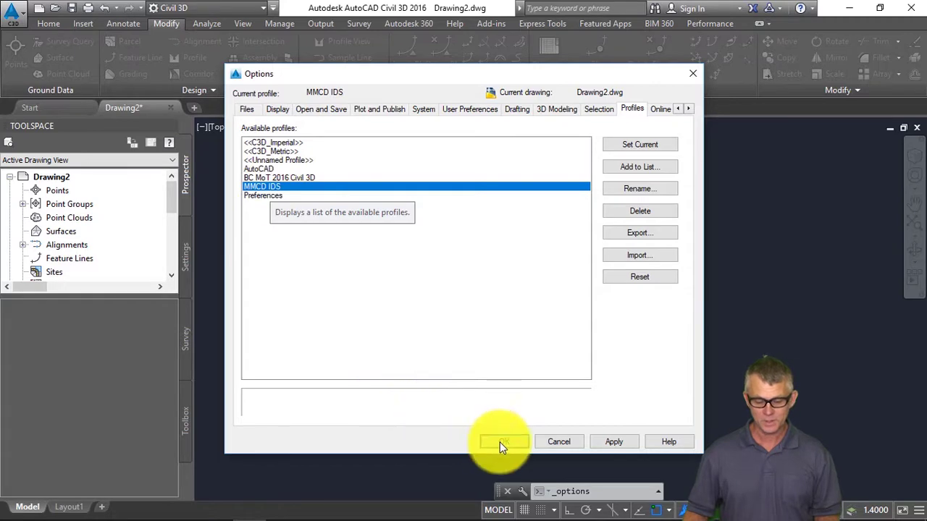
click(558, 440)
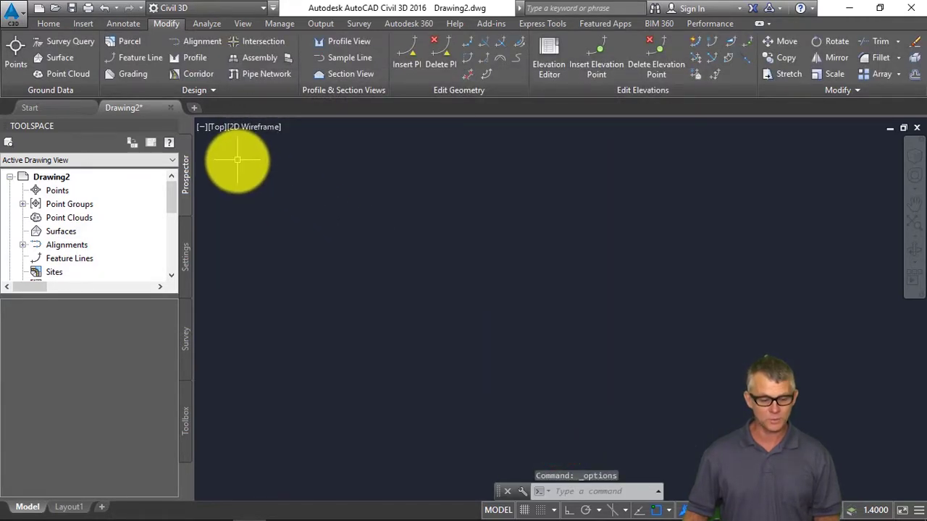
Close Civil 3D without saving Drawing2, and minimize the 3_Proposed Sample Drawings folder window.
click(910, 8)
click(472, 298)
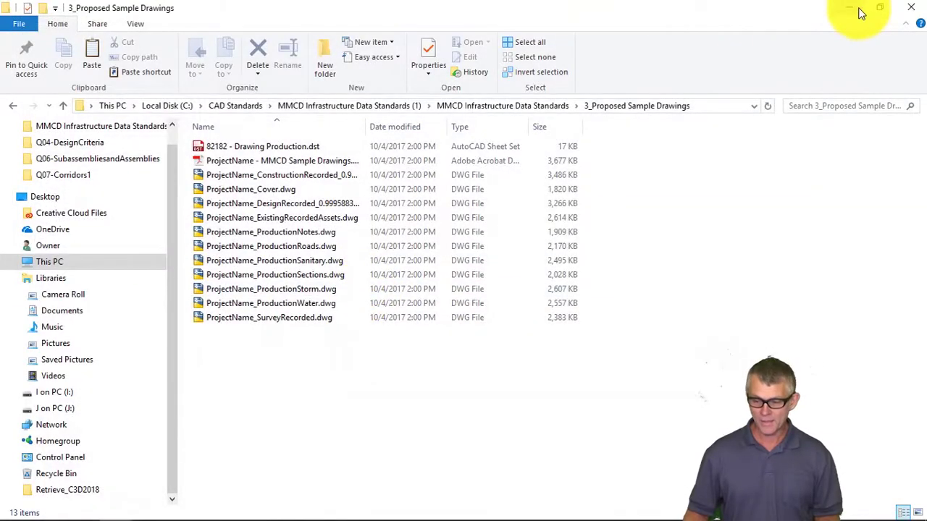
click(858, 8)
Open the file location of the pinned Civil 3D 2016 Metric shortcut in File Explorer.
click(11, 510)
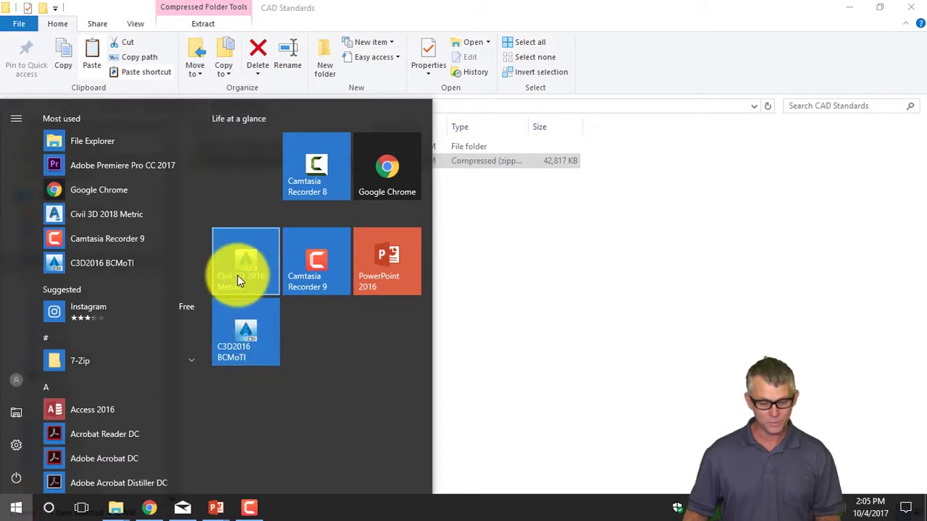
right_click(246, 259)
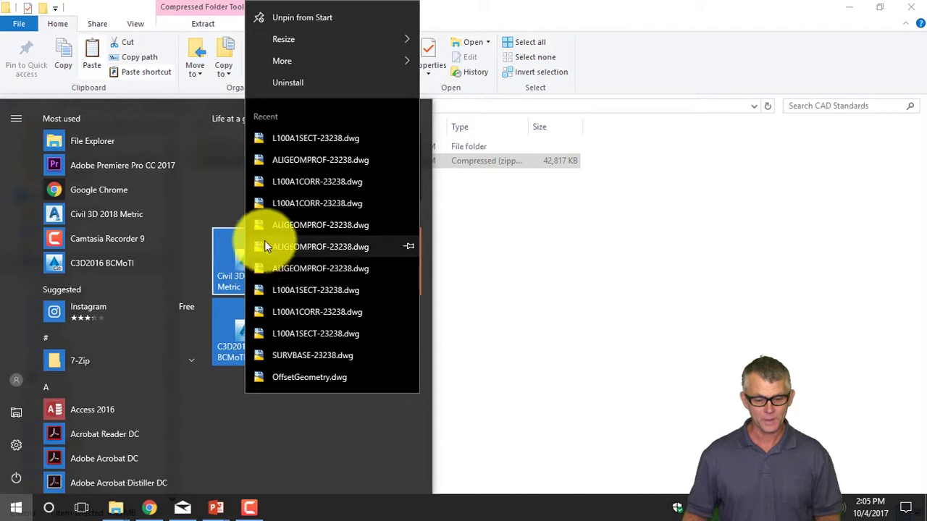
mouse_move(327, 61)
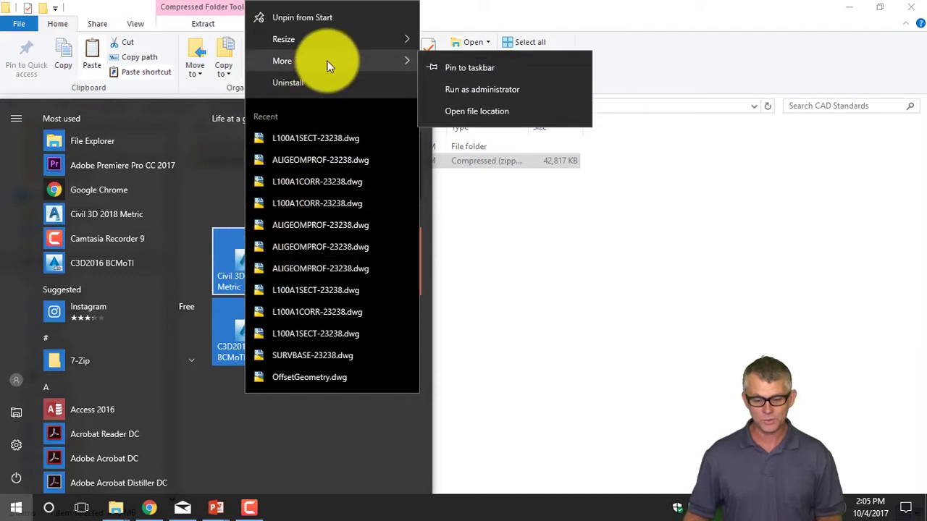
click(467, 107)
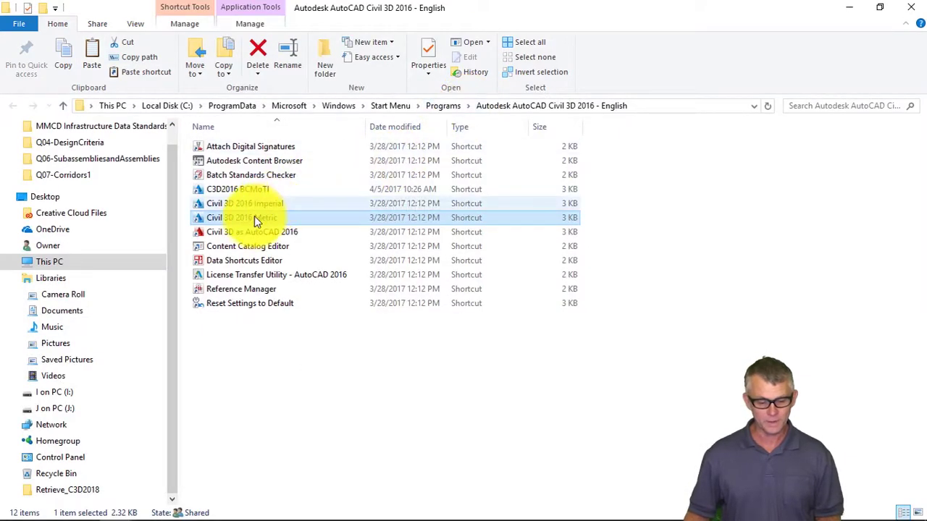
Duplicate the Civil 3D 2016 Metric shortcut within the Autodesk AutoCAD Civil 3D 2016 - English folder.
right_click(253, 218)
click(295, 427)
right_click(256, 367)
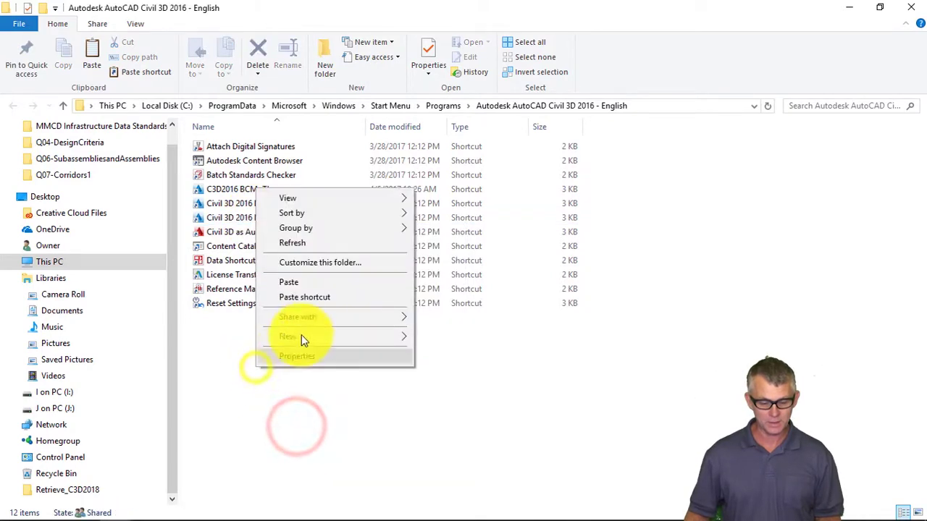
click(304, 282)
click(424, 176)
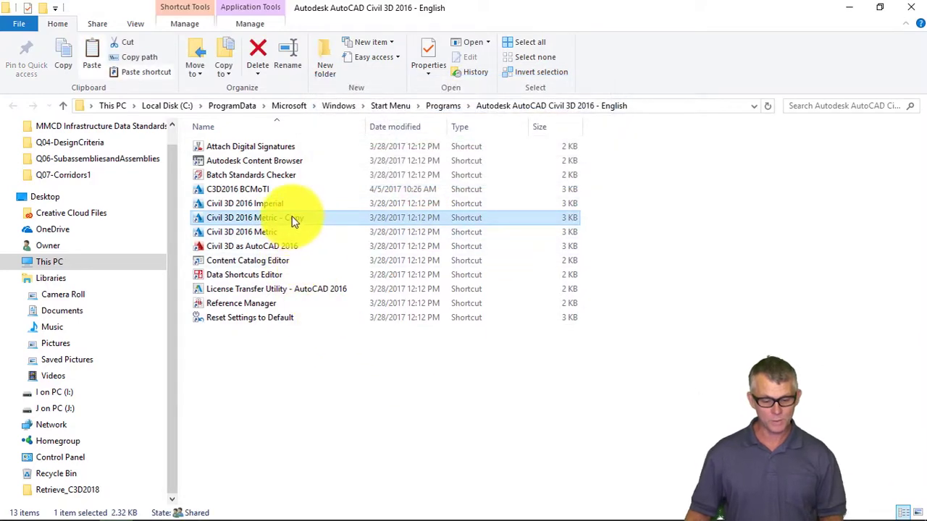
Rename the duplicated Civil 3D 2016 Metric shortcut to Civil 3D 2016 MMCD in its properties.
right_click(292, 216)
click(331, 510)
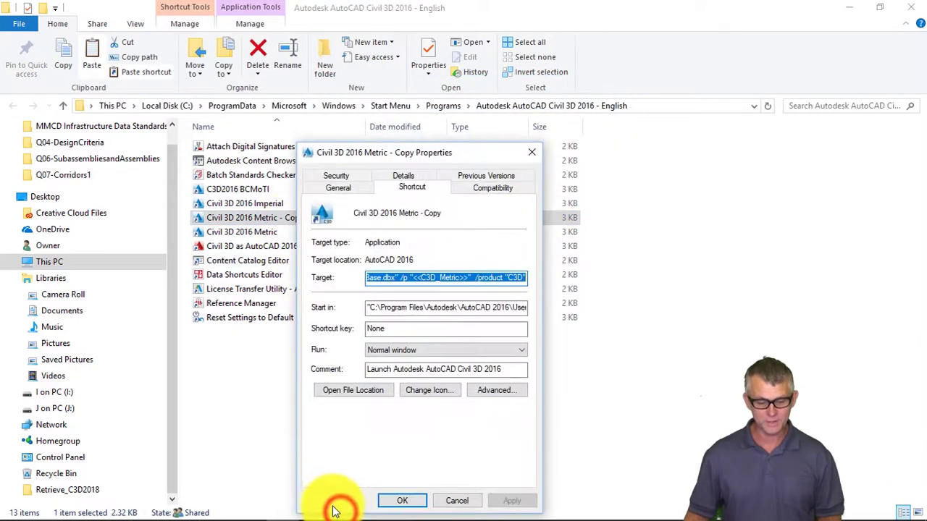
click(333, 187)
click(413, 213)
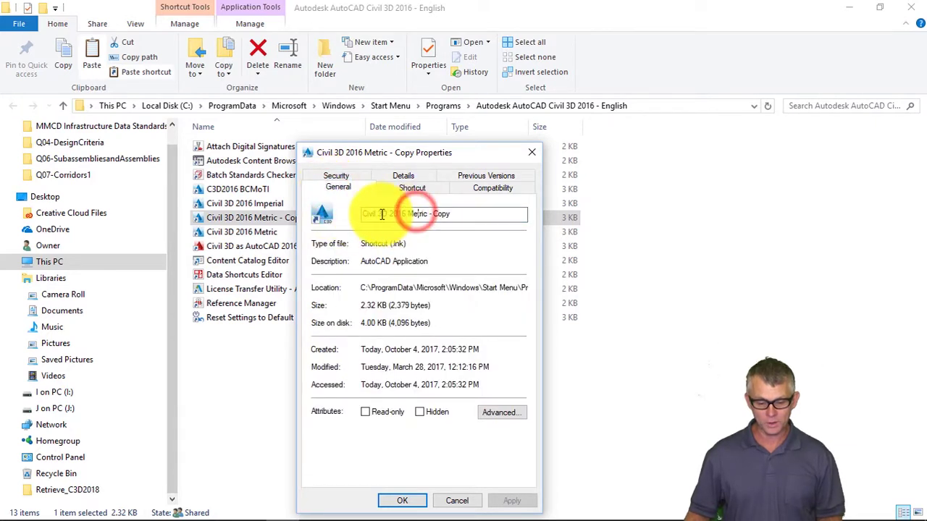
shift+click(451, 214)
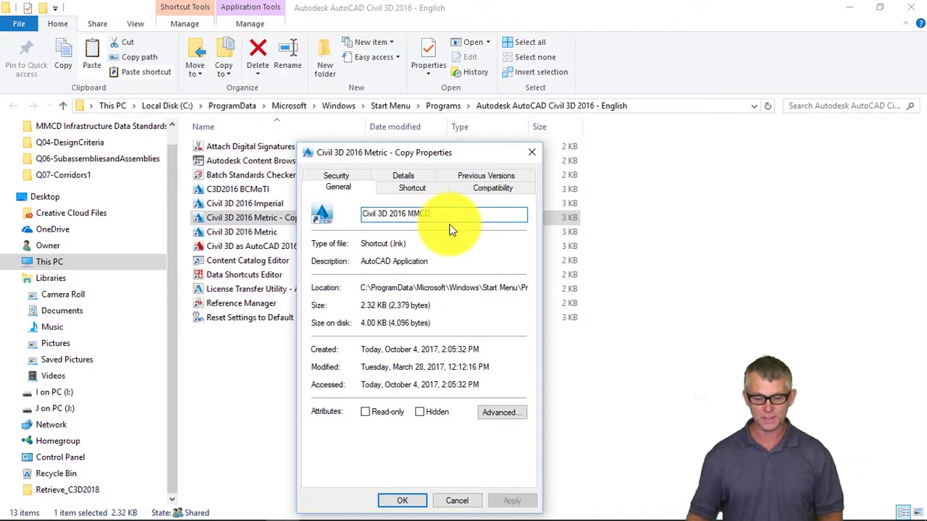
Replace the <<C3D_Metric>> profile in the shortcut's target with "MMCD IDS" and apply the changes with administrator permission.
click(412, 188)
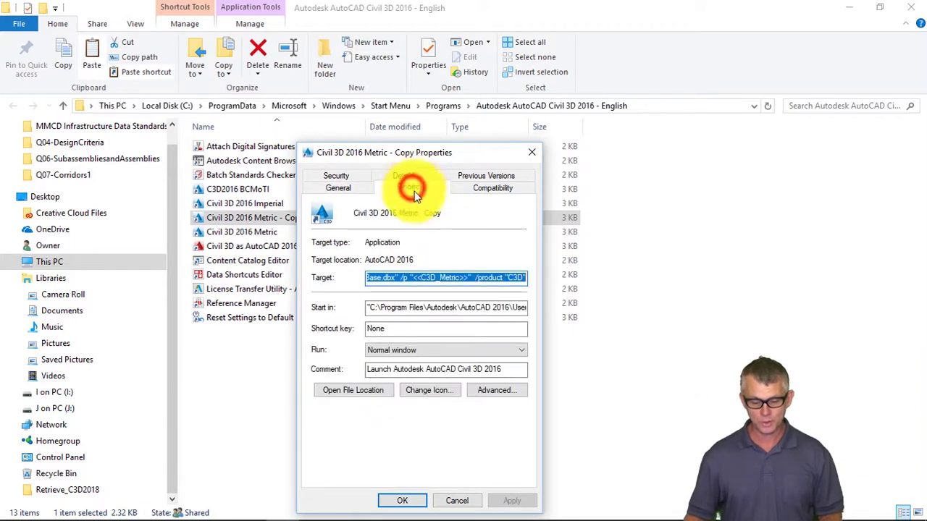
click(433, 279)
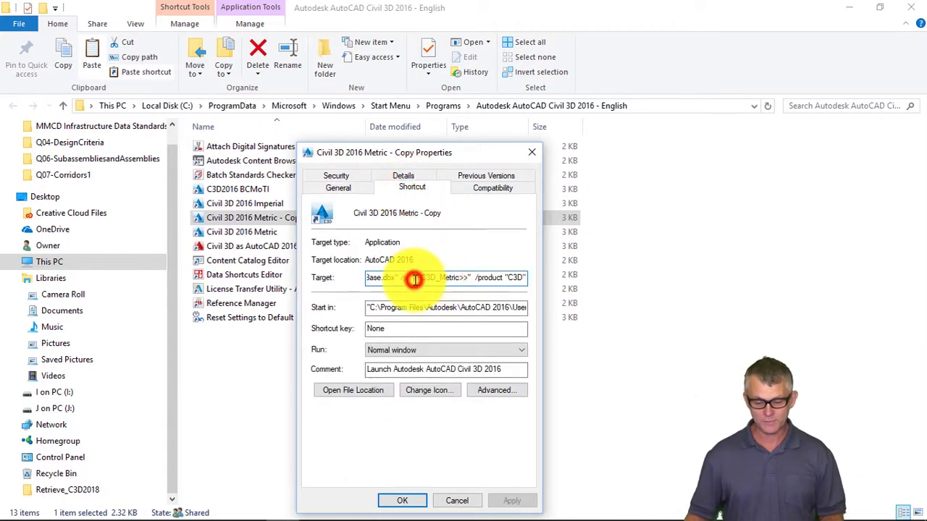
drag(413, 277, 469, 276)
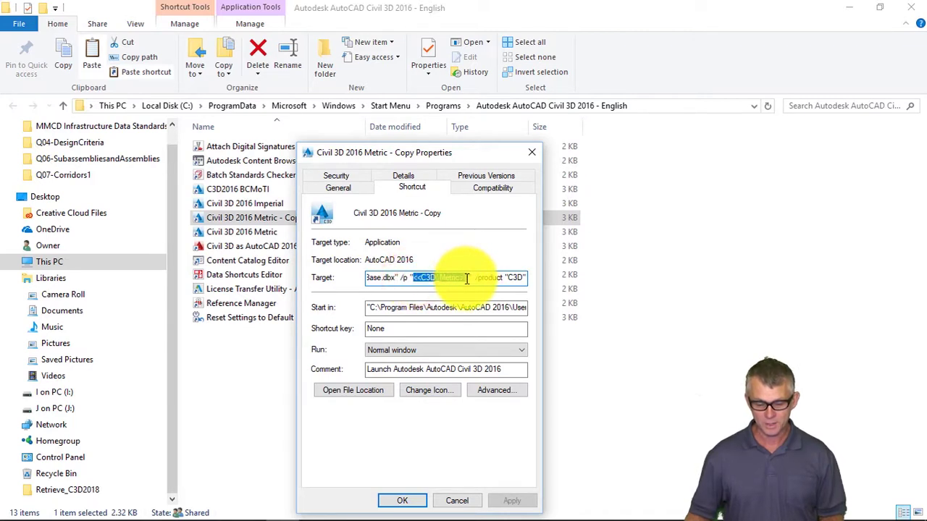
text(MMCD IDS)
click(406, 501)
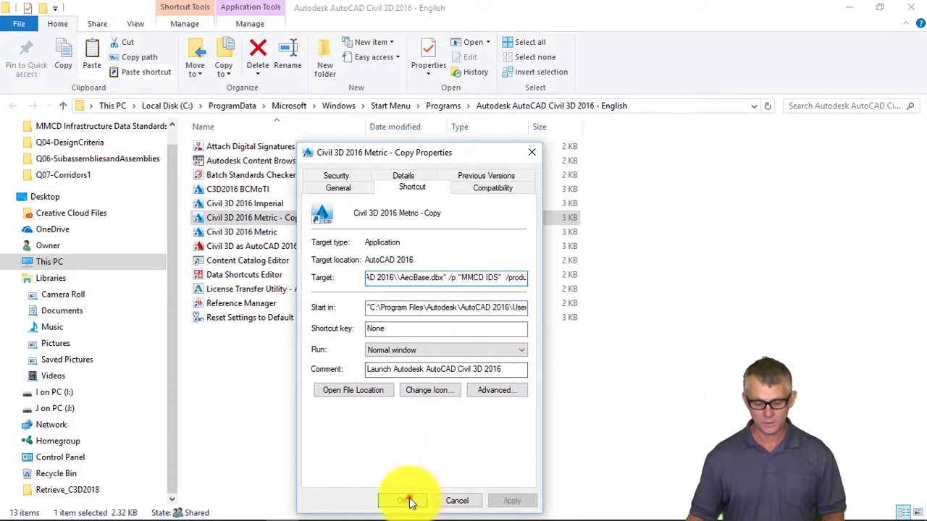
click(435, 360)
click(457, 324)
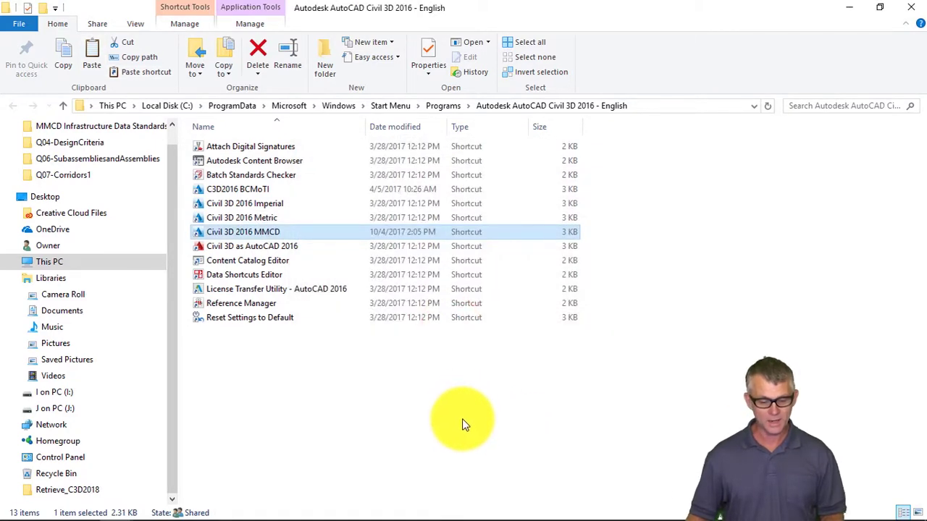
Pin the Civil 3D 2016 MMCD shortcut to Start and launch Civil 3D from it.
right_click(301, 232)
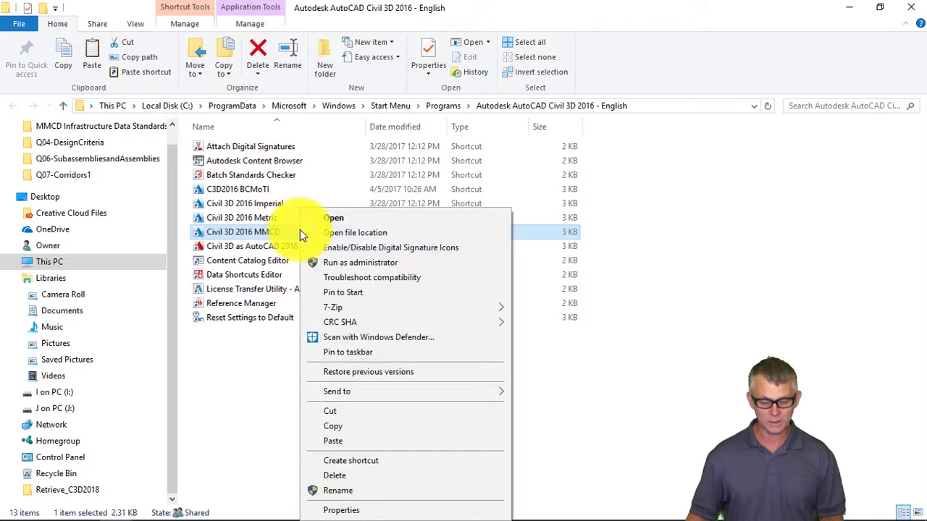
click(343, 293)
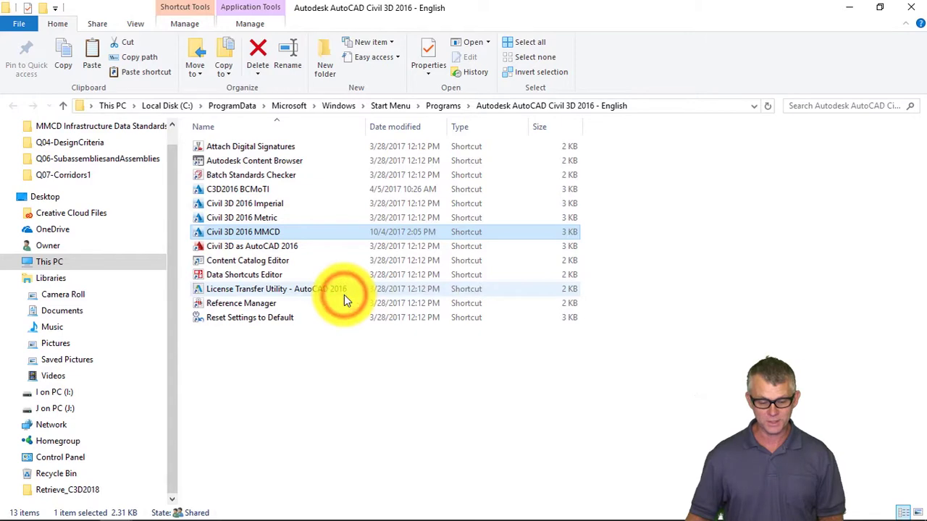
click(11, 511)
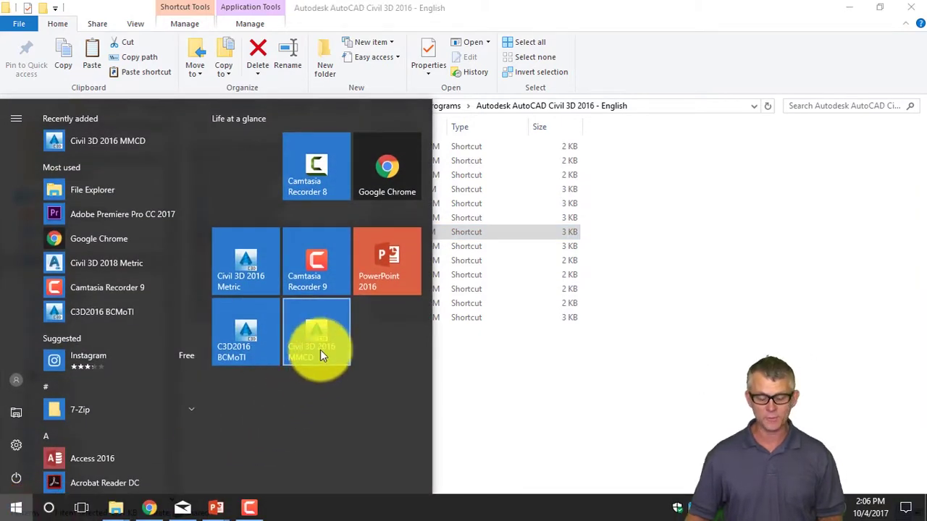
click(320, 350)
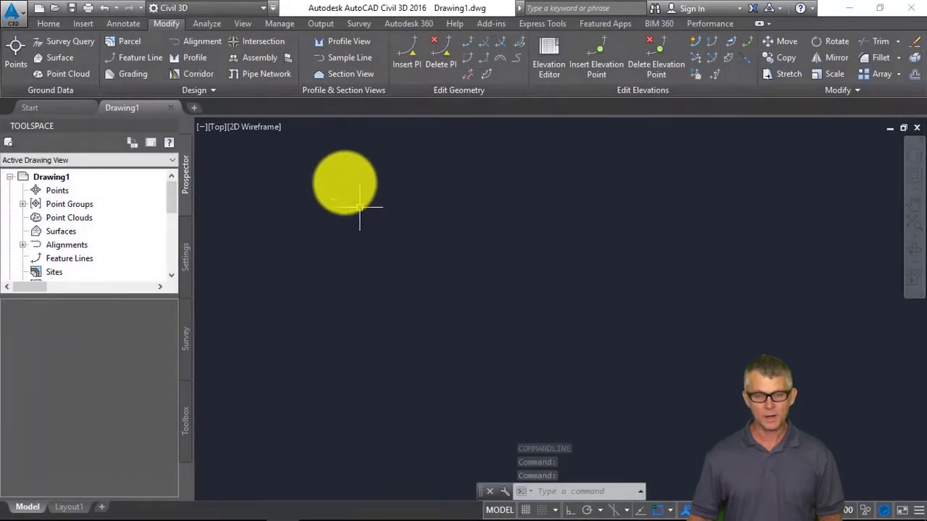
Check the current profile and the support file search paths in the program options, and close them without changes.
right_click(343, 151)
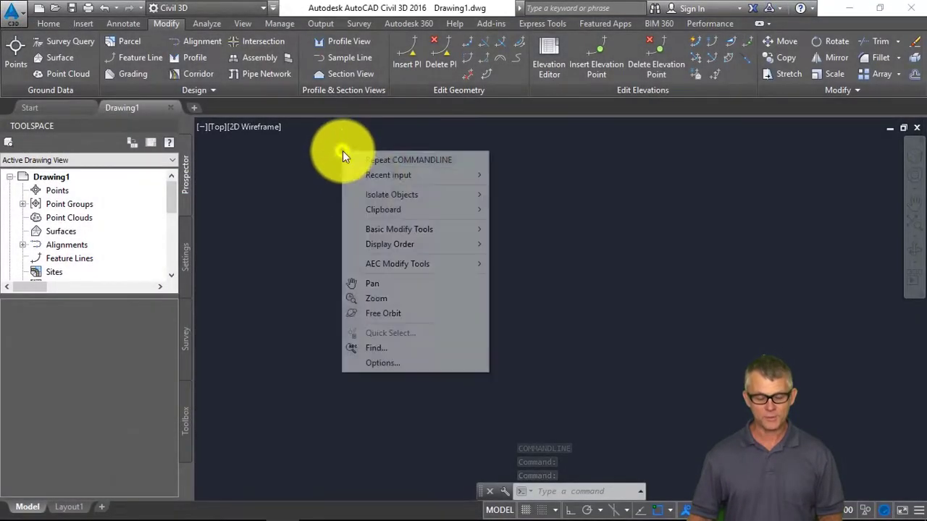
click(395, 362)
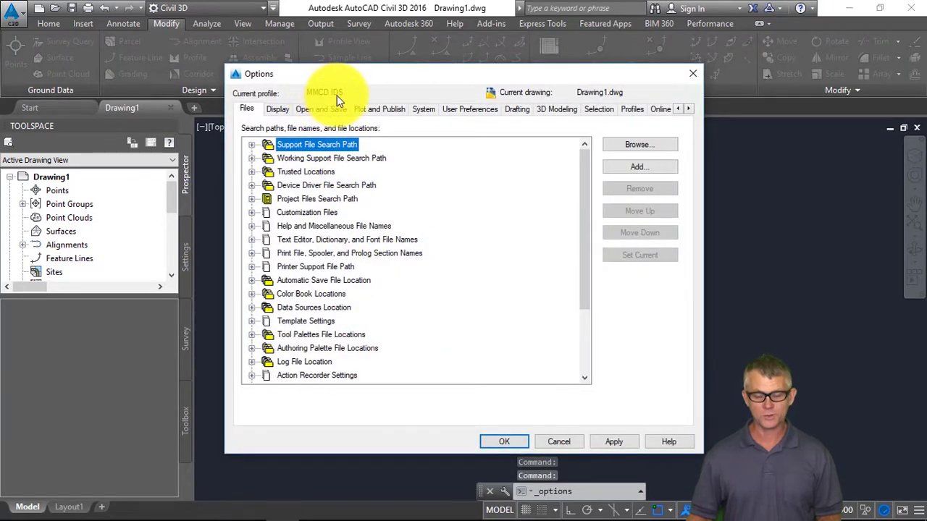
click(251, 145)
scroll(334, 267, down, 5)
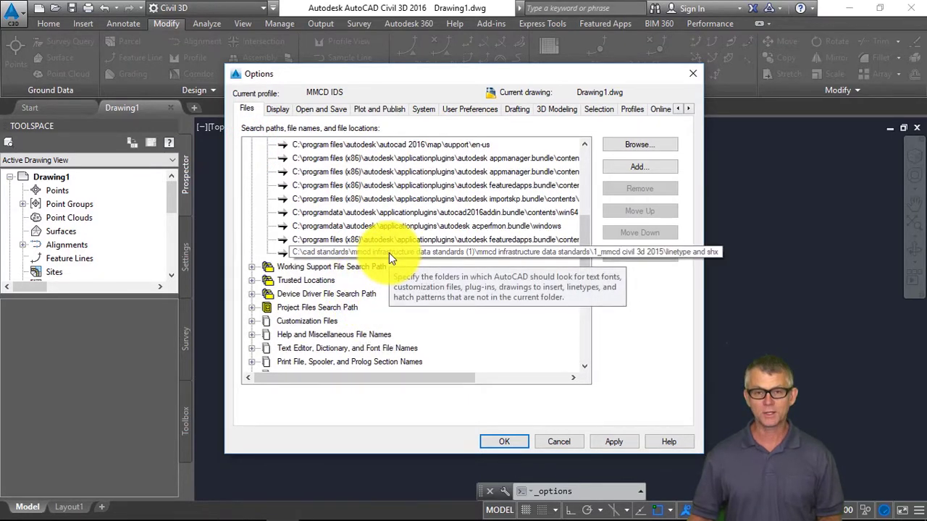
click(555, 440)
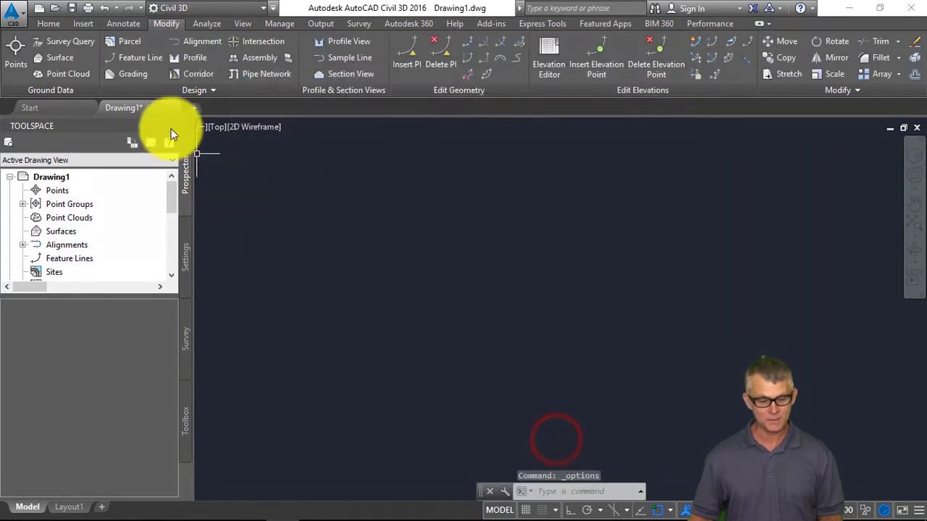
Examine the surface styles and alignment styles listed in Drawing1's Toolspace settings.
mouse_move(134, 107)
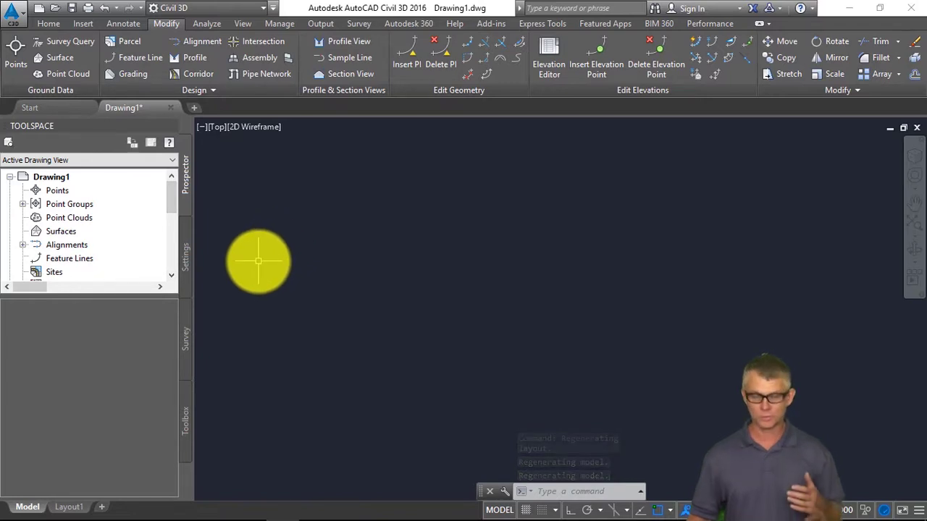
click(187, 271)
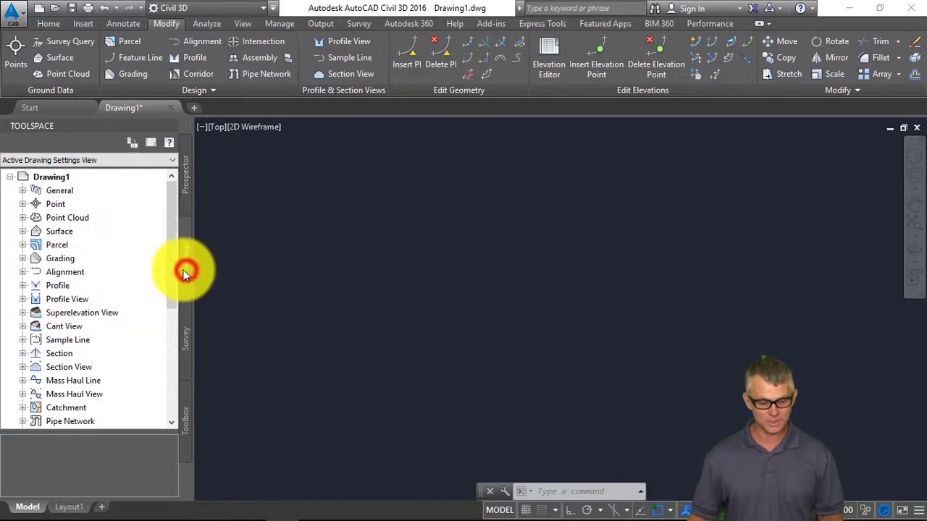
double_click(62, 222)
double_click(80, 244)
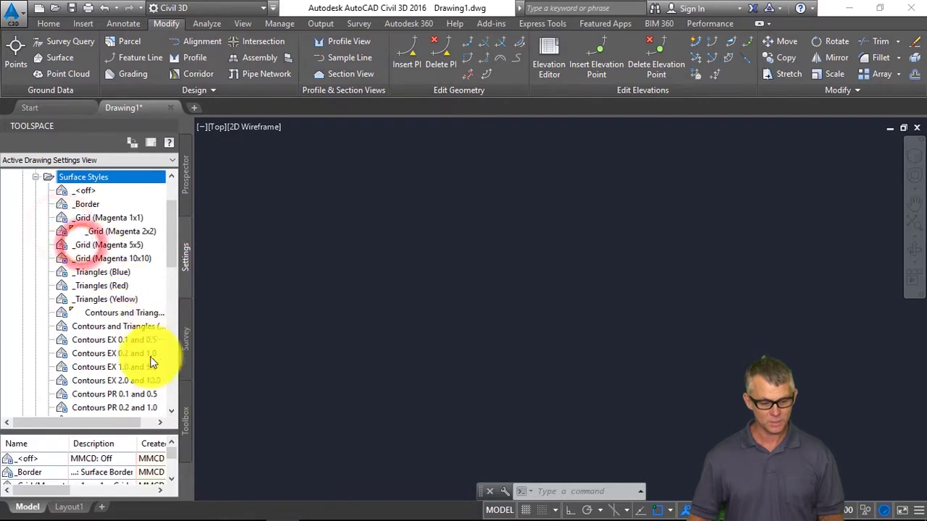
scroll(145, 331, down, 6)
scroll(106, 353, down, 1)
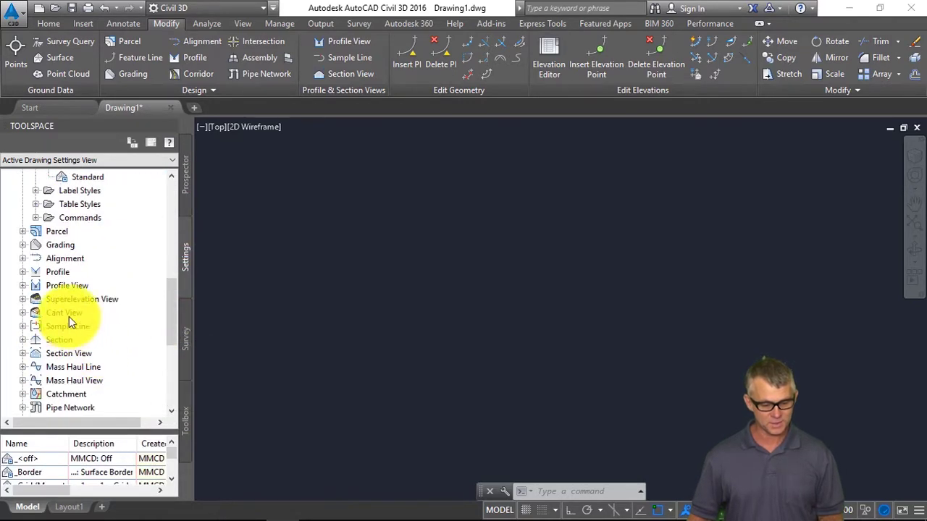
double_click(71, 258)
double_click(84, 272)
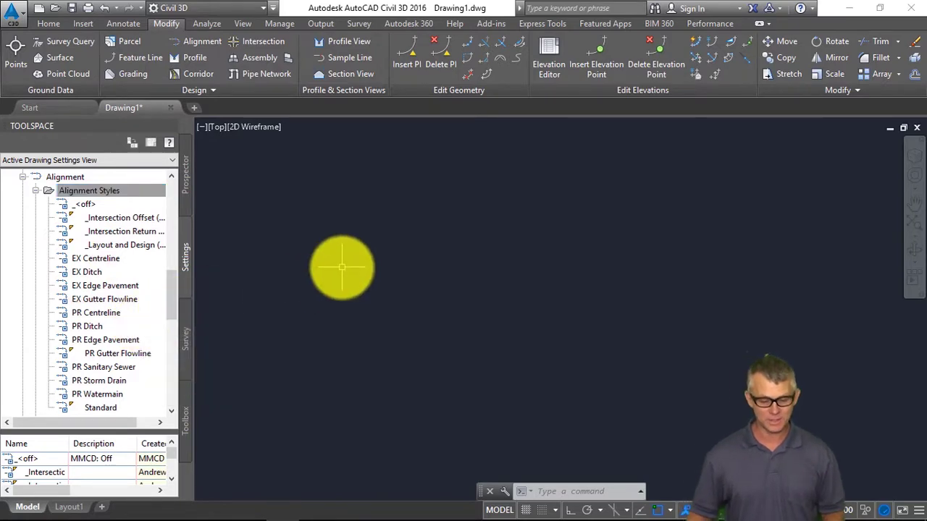
key(alt+Tab)
key(alt+Tab)
key(alt+Tab)
key(alt+Tab)
key(alt+Tab)
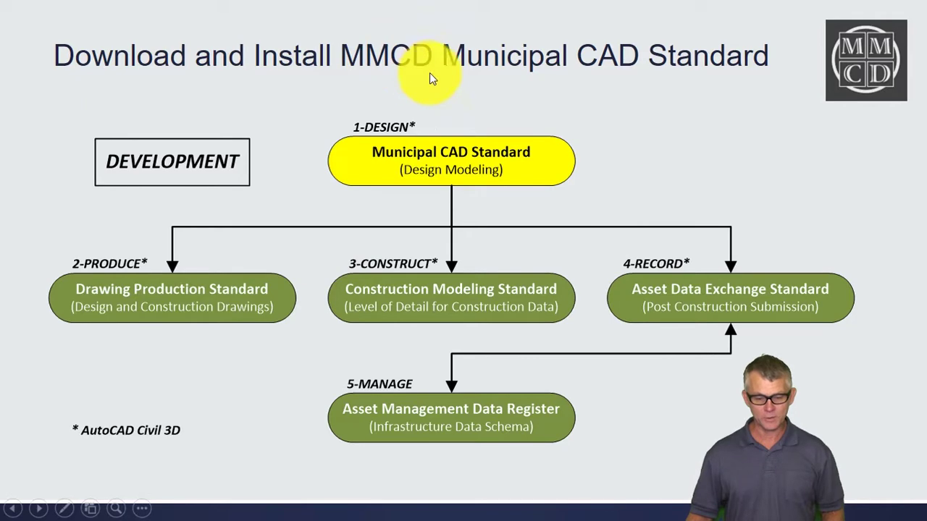
click(465, 102)
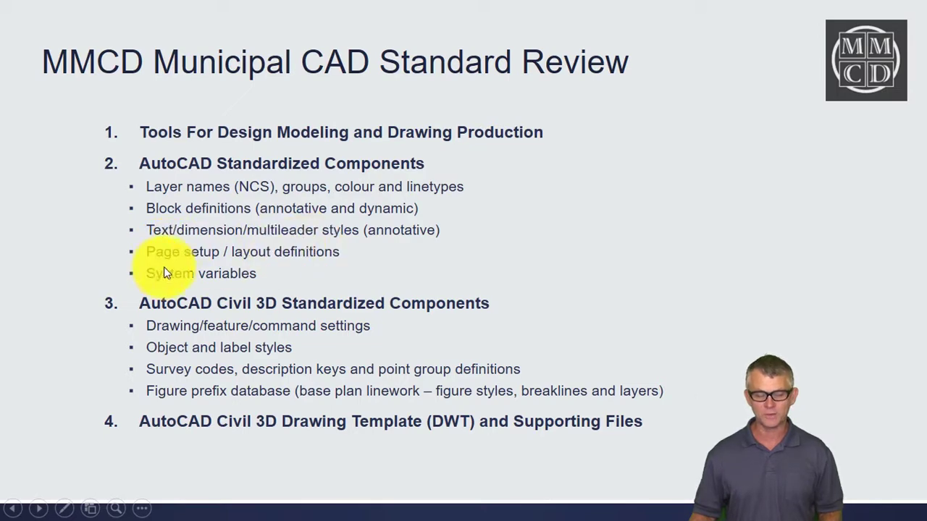
key(alt+Tab)
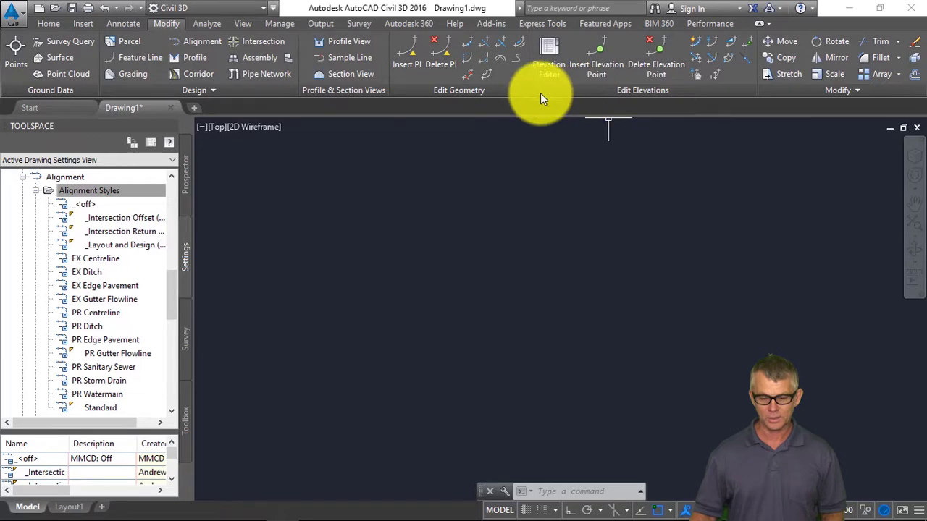
Open the Layer Properties Manager, enlarge it, and widen its filter list until the full filter names fit.
click(59, 22)
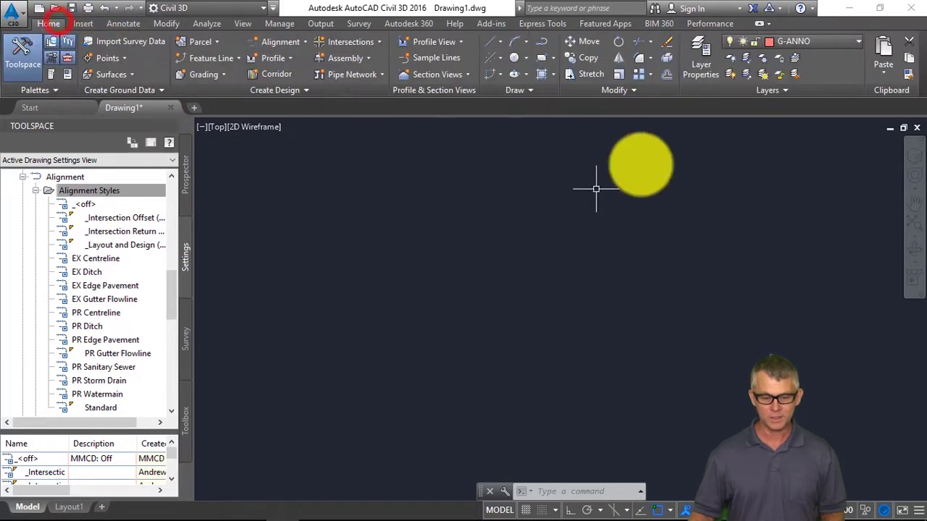
click(699, 55)
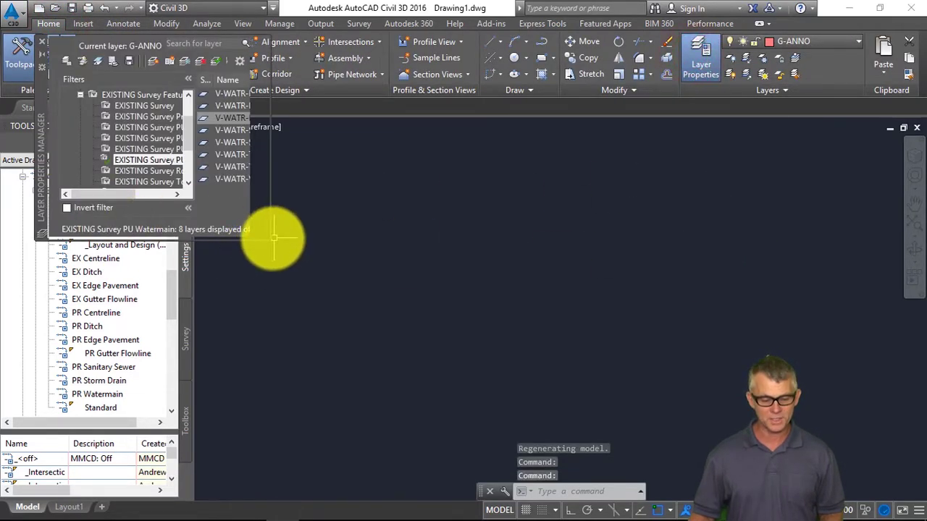
drag(267, 238, 721, 373)
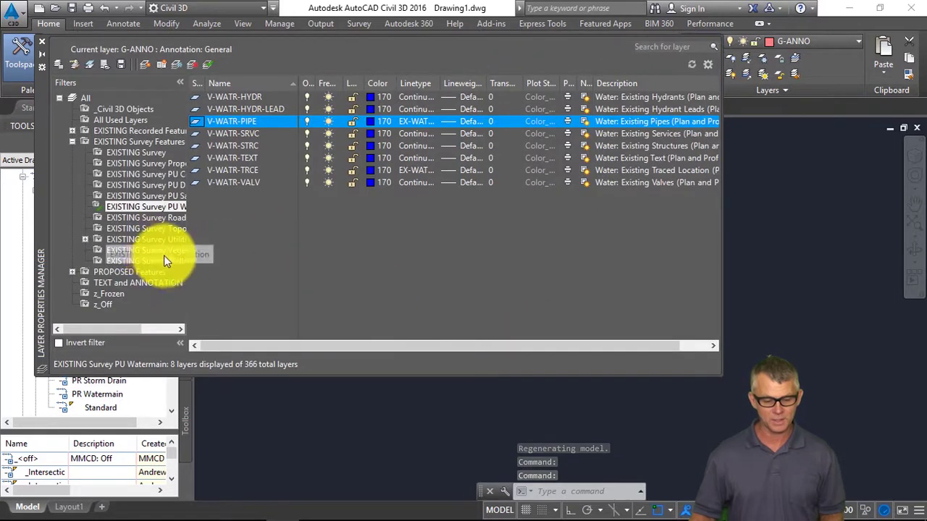
drag(187, 267, 274, 265)
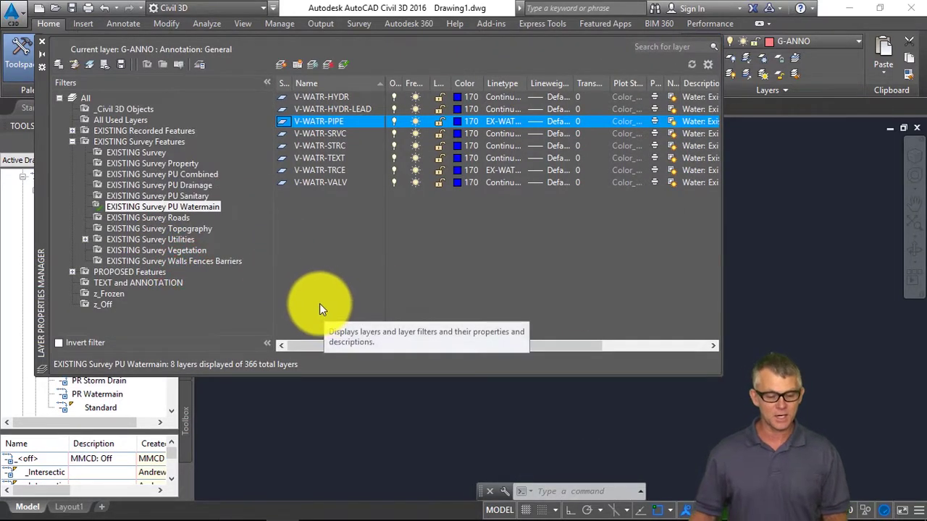
Review the layers in the EXISTING Recorded Features filter and its Combined, Drainage, Property, Sanitary and Water subfilters.
click(70, 142)
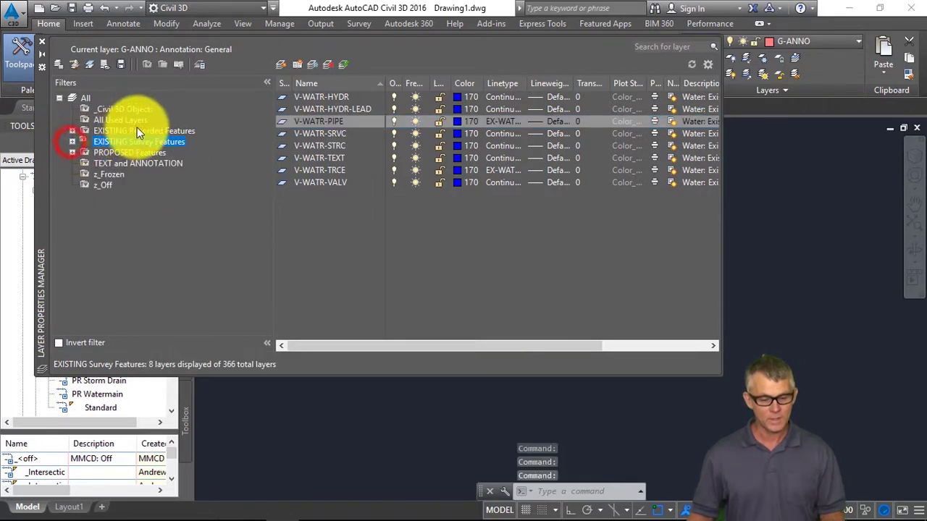
click(138, 130)
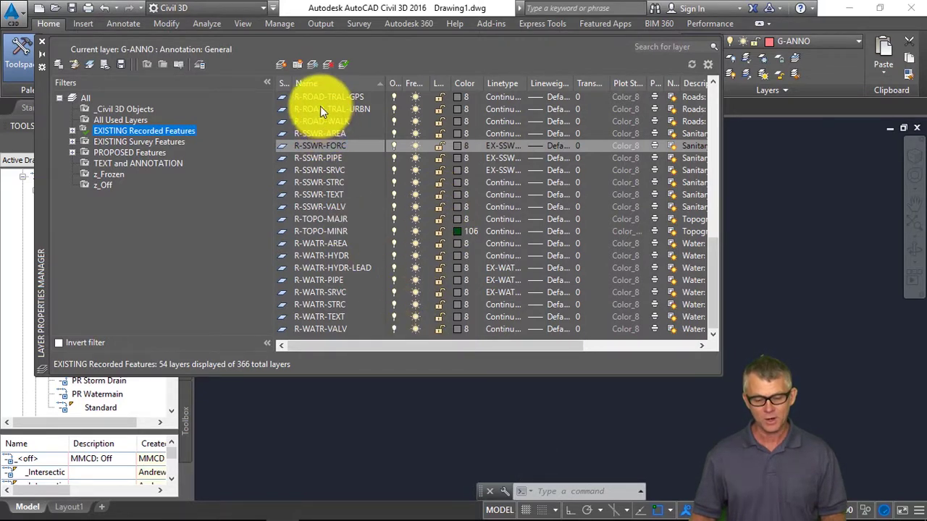
click(72, 130)
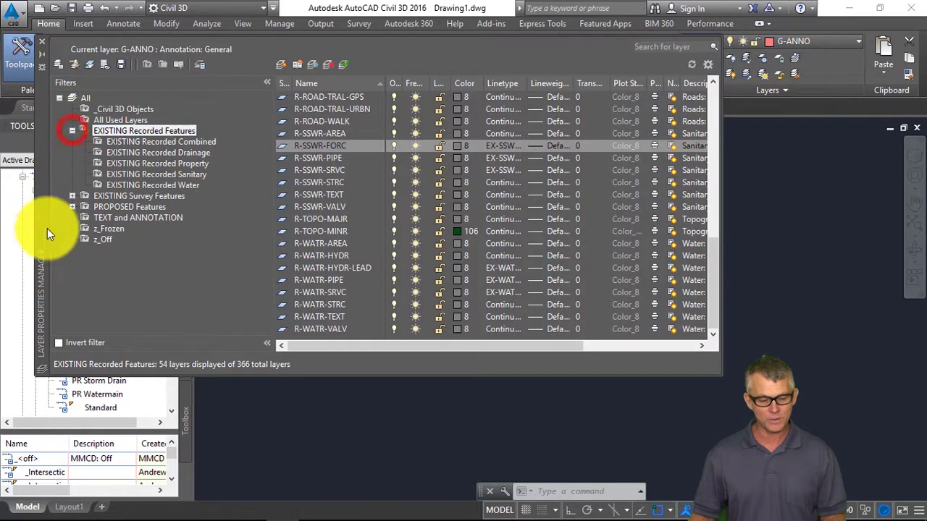
click(187, 141)
click(199, 152)
click(194, 163)
click(189, 177)
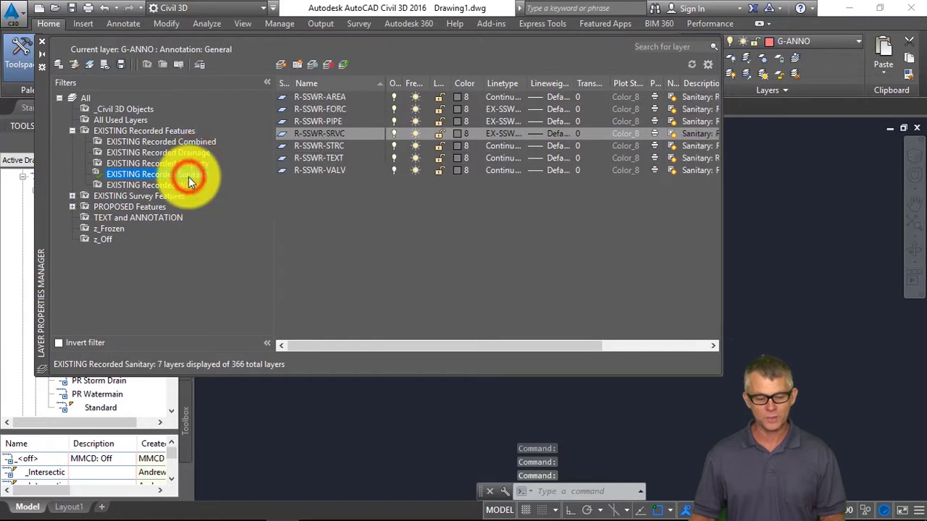
click(188, 186)
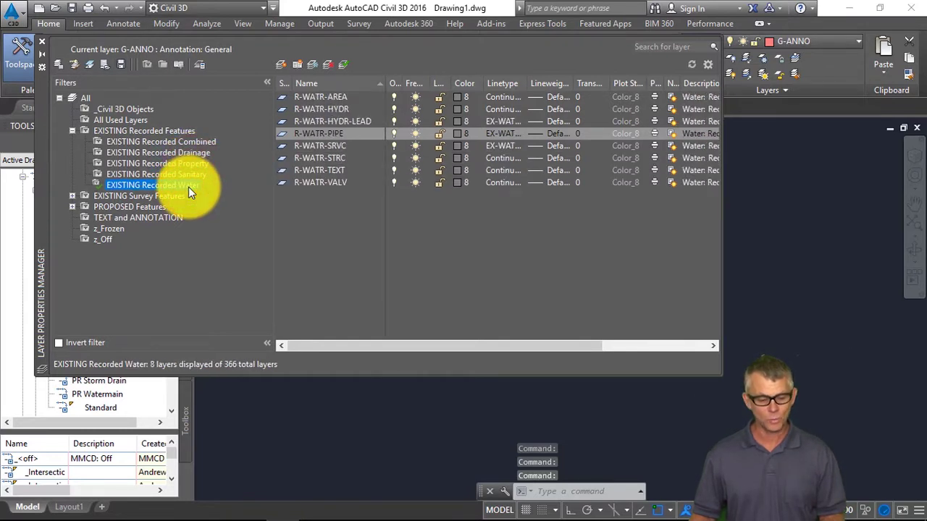
Collapse the EXISTING Recorded Features filter, expand EXISTING Survey Features, and list the survey filter's layers.
click(71, 131)
click(72, 142)
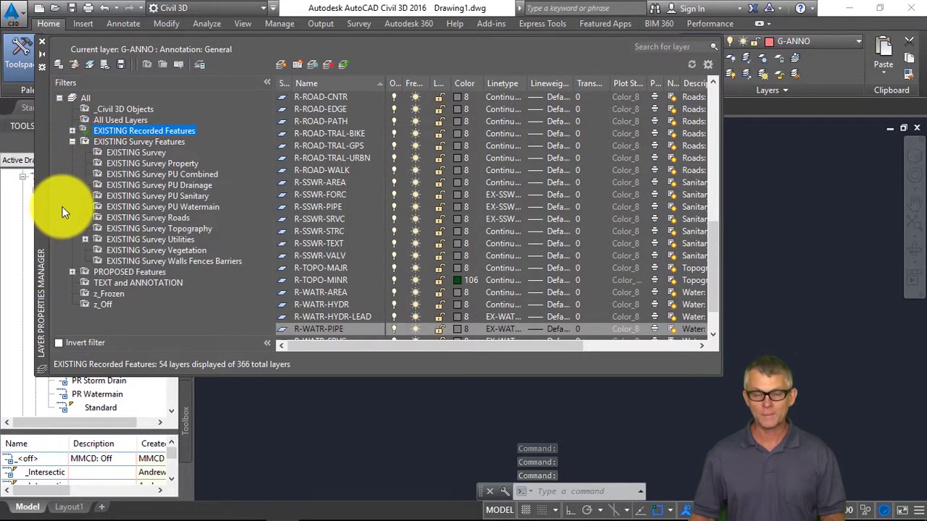
click(152, 143)
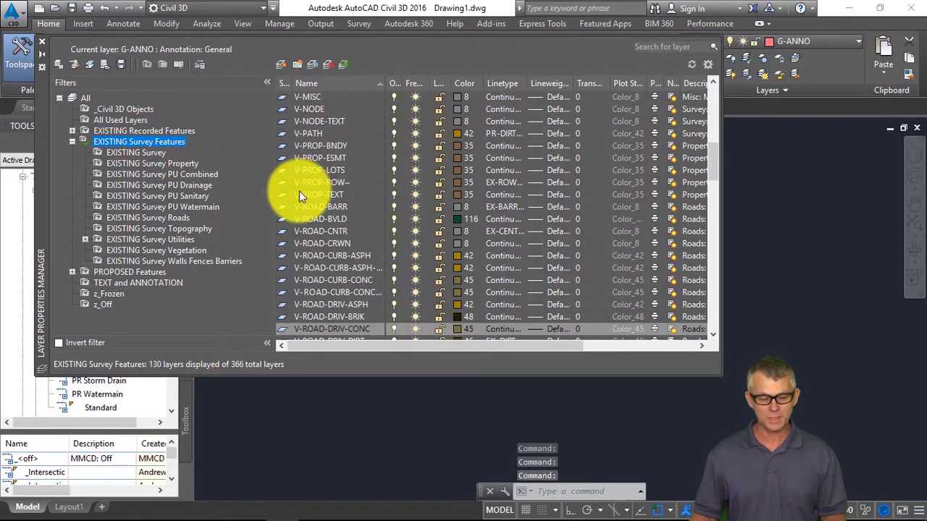
Review the layers in the EXISTING Survey, Property, PU Combined, PU Drainage, PU Sanitary, PU Watermain, Roads and Topography subfilters.
click(139, 151)
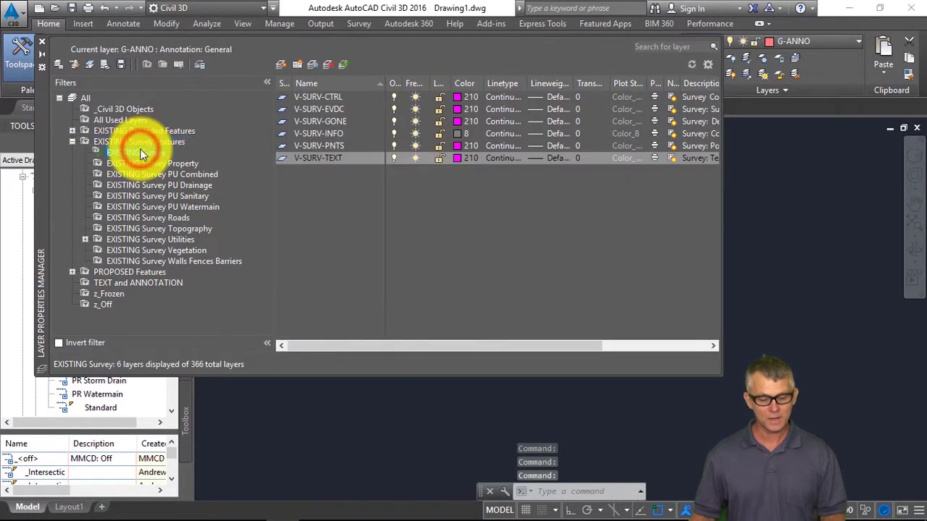
click(161, 163)
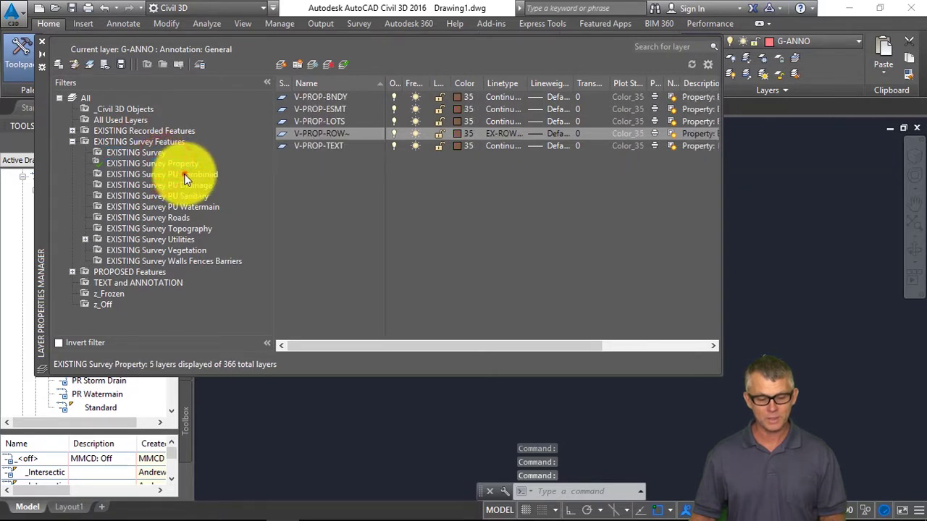
click(184, 174)
click(190, 186)
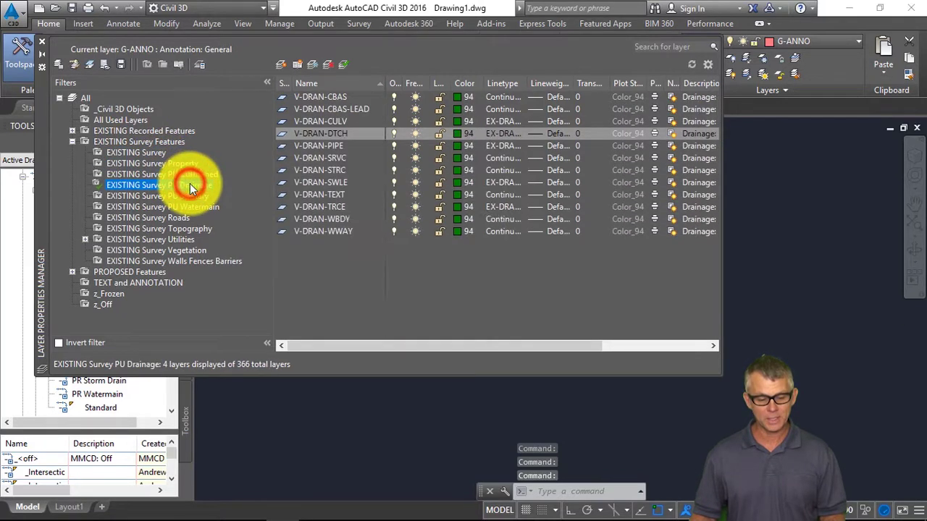
click(193, 196)
click(197, 208)
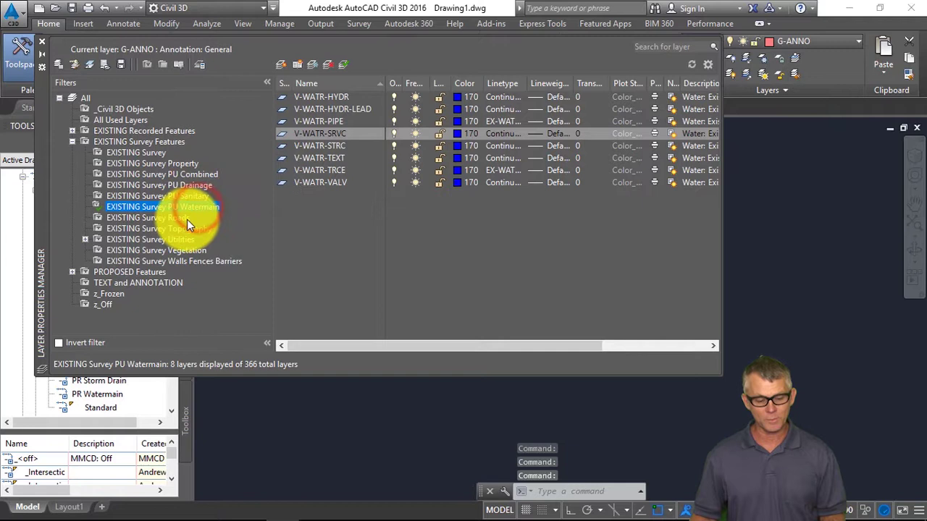
click(187, 219)
click(192, 229)
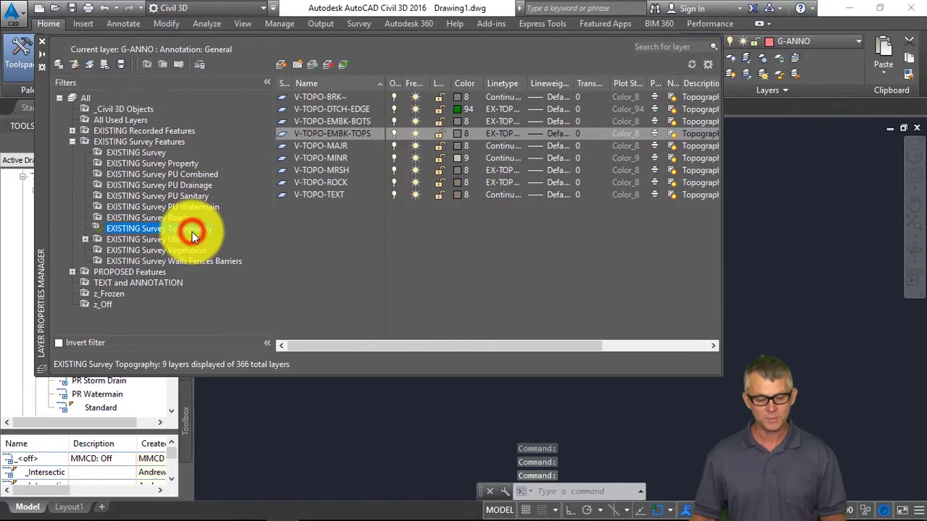
Expand the EXISTING Survey Utilities filter and review its layers and its Cable TV, Hydro, Lighting and Signals, Natural Gas and Telephone subfilters.
click(183, 240)
click(85, 239)
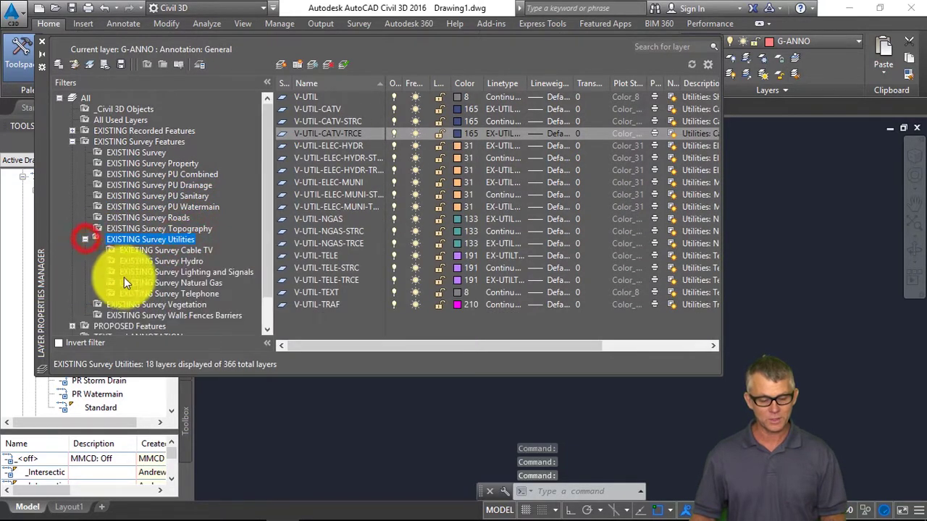
click(203, 251)
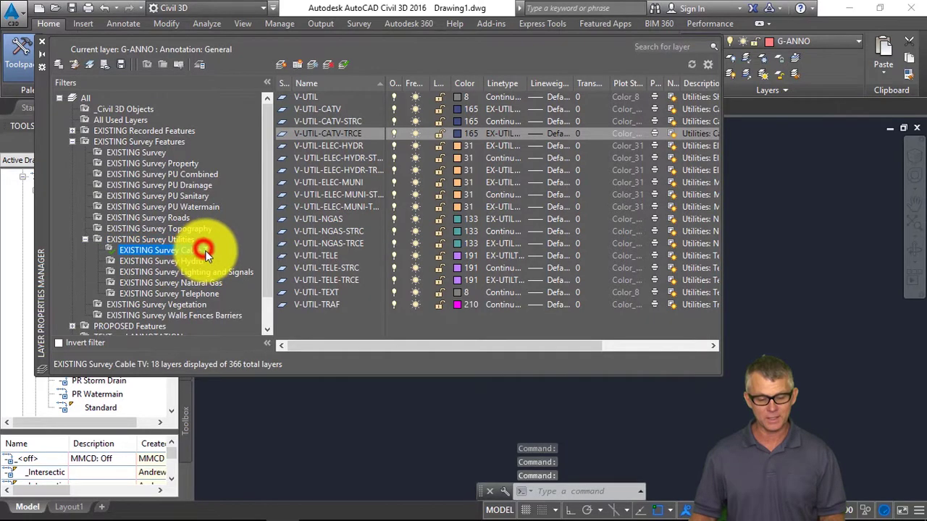
click(196, 262)
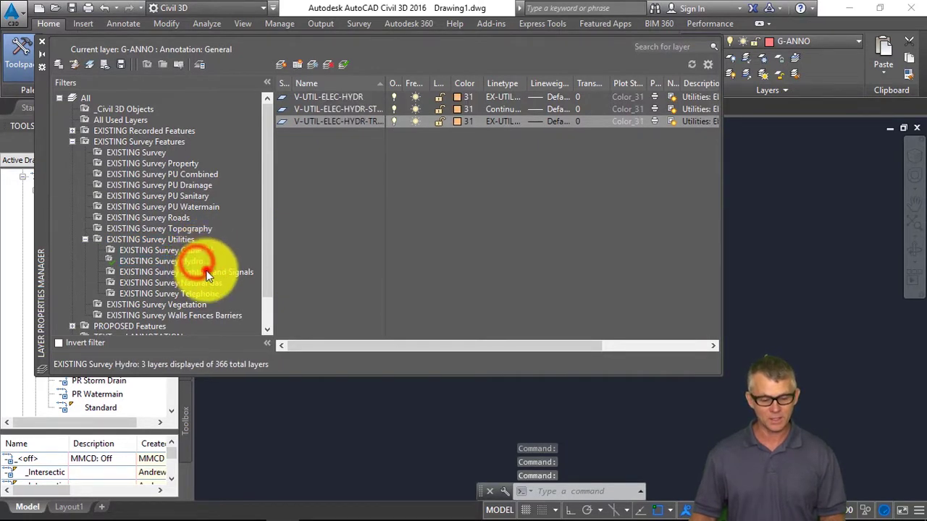
click(203, 272)
click(205, 283)
click(206, 293)
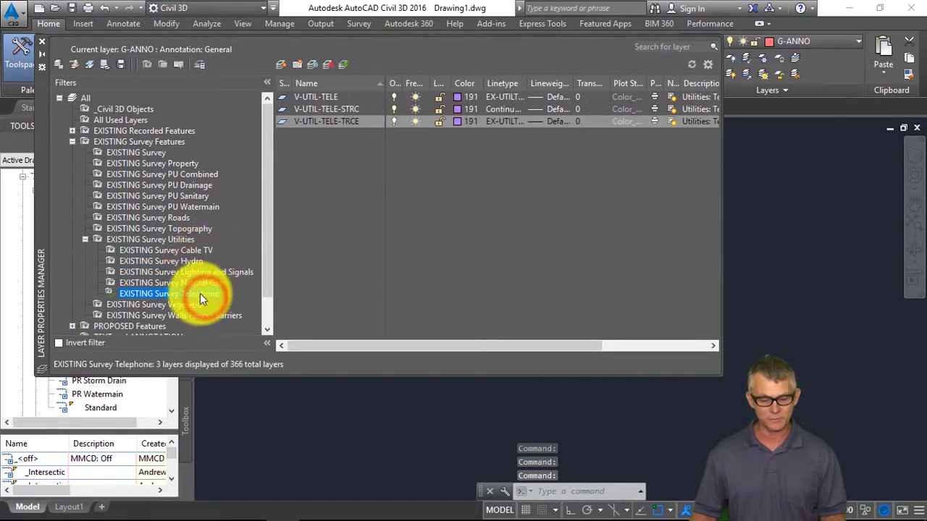
List the layers in the EXISTING Survey Vegetation and EXISTING Survey Walls Fences Barriers filters.
scroll(190, 284, down, 1)
click(103, 272)
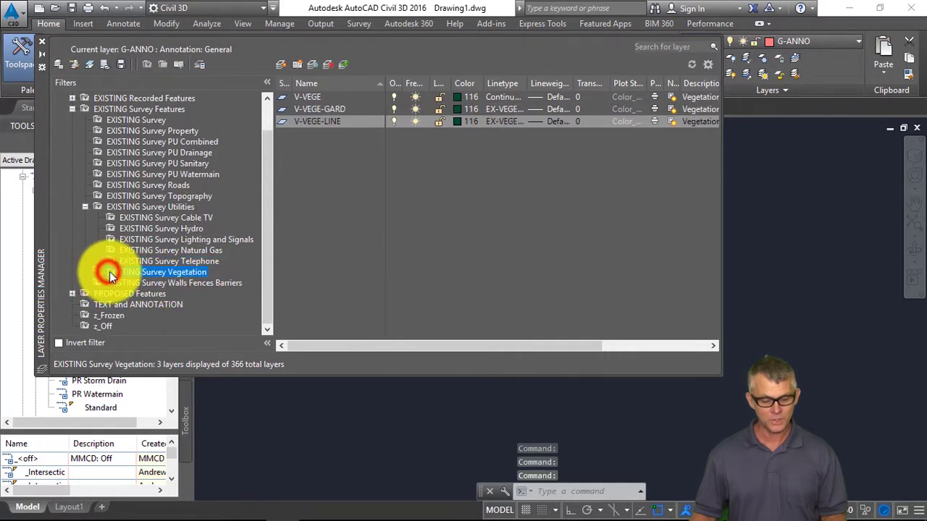
click(173, 283)
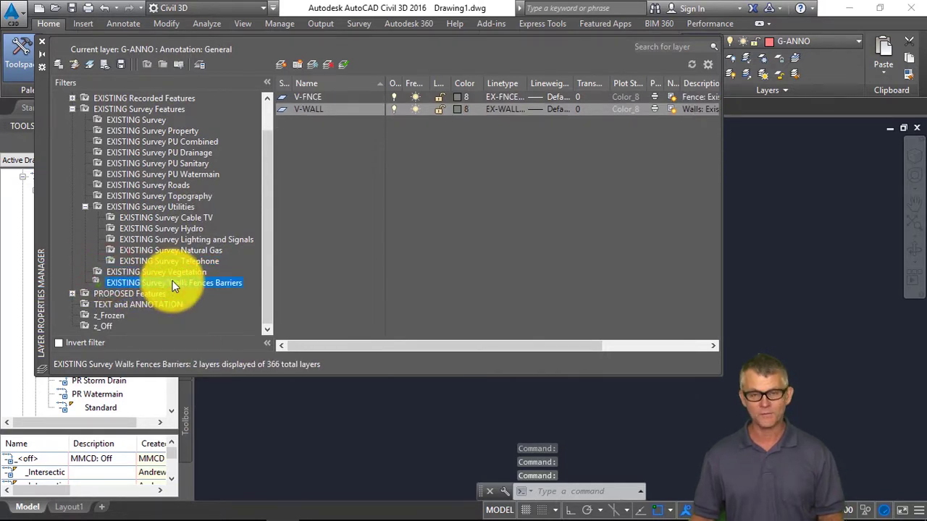
Expand PROPOSED Features, list its layers, inspect the PROPOSED Property filter's lock and isolate options, and select the PROPOSED PU Drainage filter.
click(72, 293)
drag(266, 178, 268, 206)
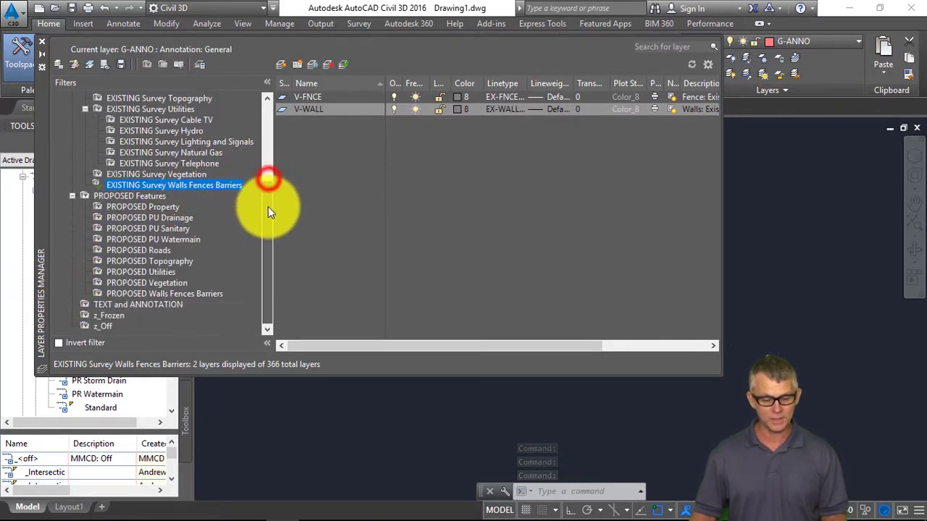
click(149, 198)
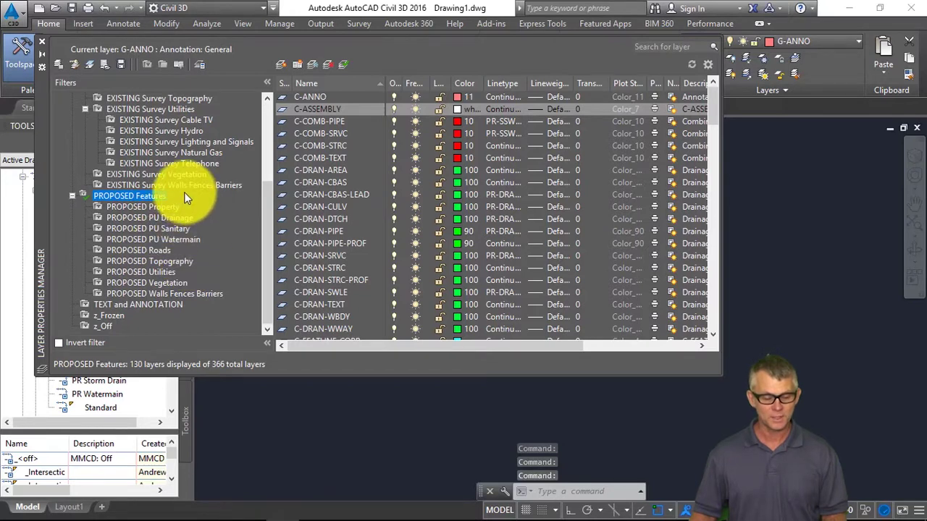
right_click(168, 206)
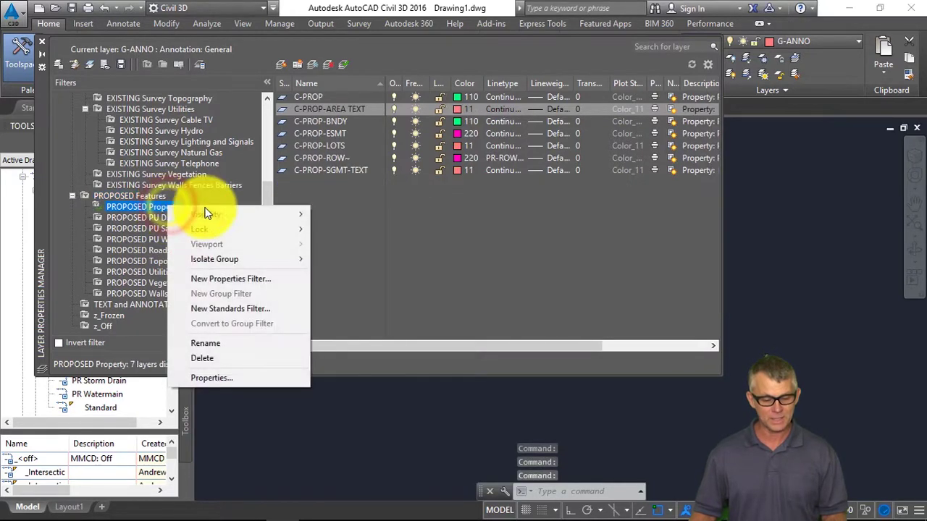
mouse_move(208, 230)
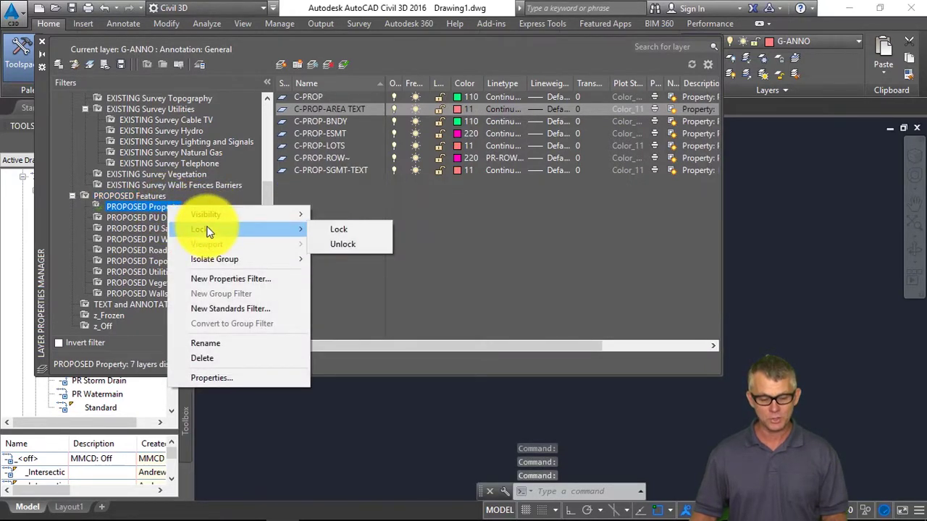
mouse_move(218, 259)
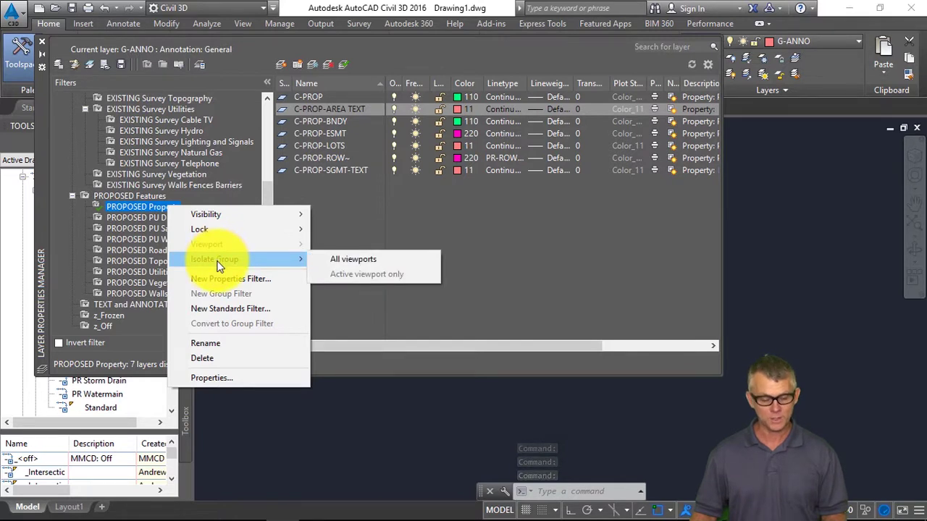
click(132, 217)
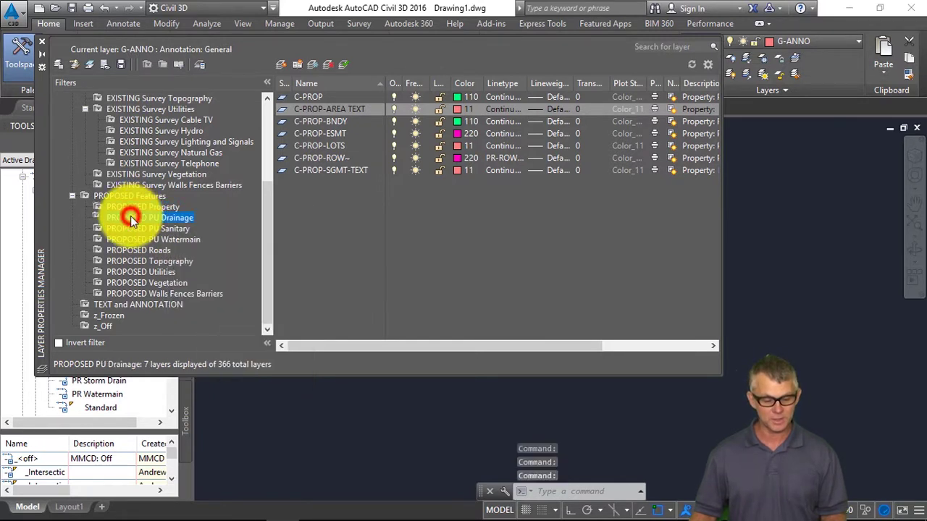
List the layers in the TEXT and ANNOTATION, z_Frozen and z_Off filters, and close the Layer Properties Manager.
click(157, 305)
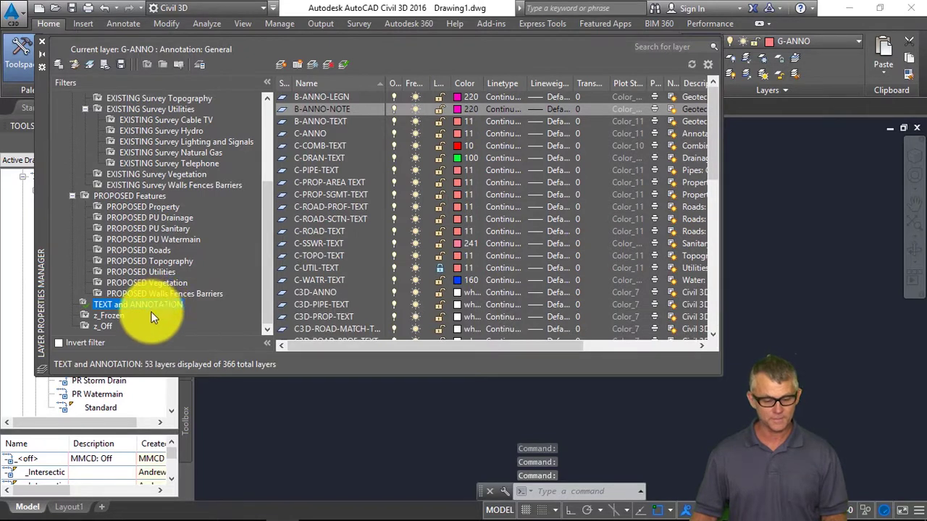
click(110, 315)
click(110, 327)
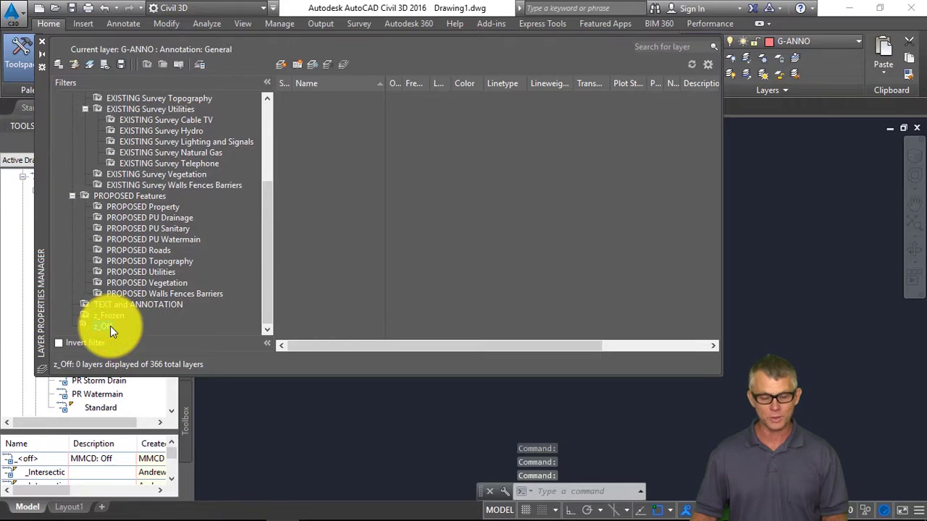
click(40, 47)
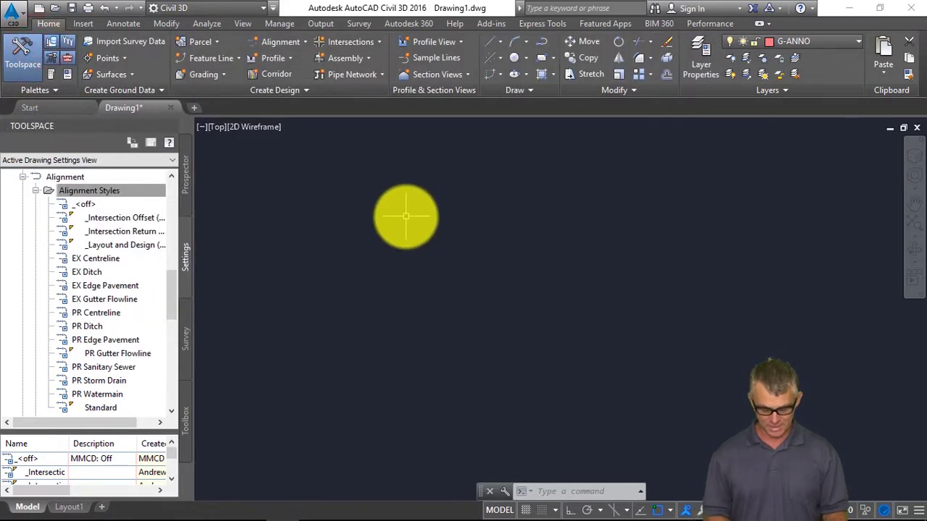
Start the Insert command, browse its block list, and preview the proposed storm blocks around PR Storm Service (AutoCAD) and PR Storm Oil Interceptor.
text(i)
key(Return)
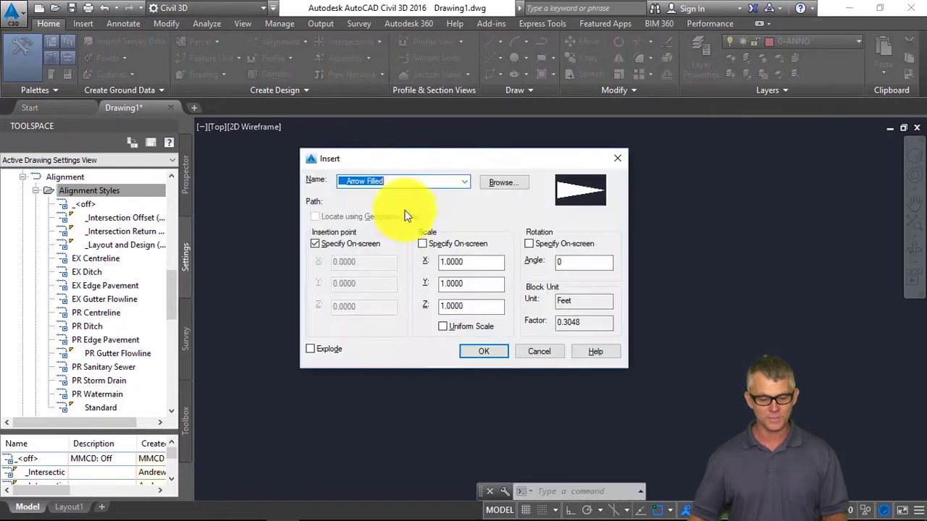
click(468, 182)
drag(464, 204, 467, 387)
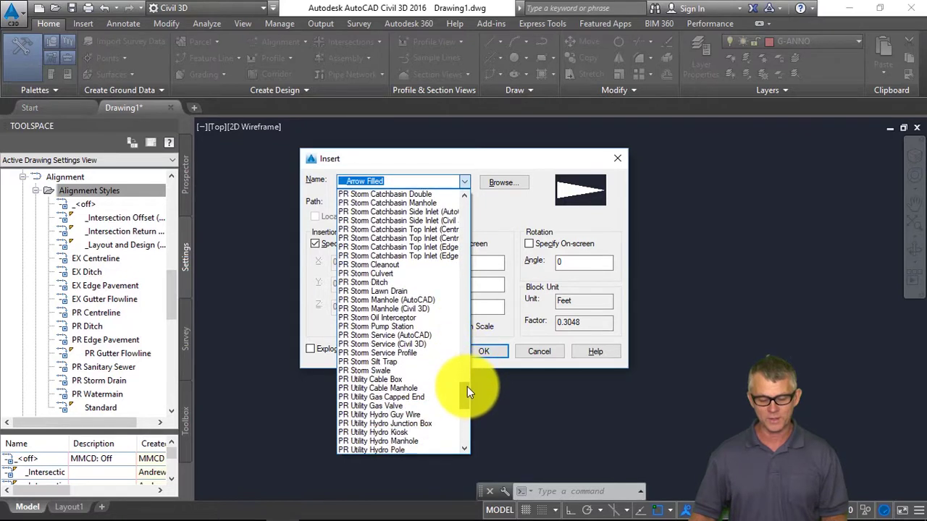
click(404, 344)
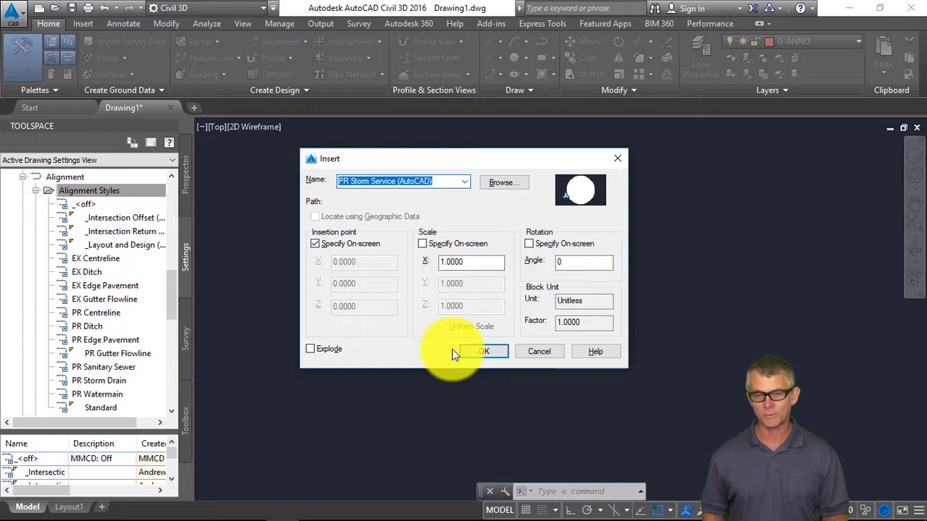
key(Up)
key(Up)
key(Up)
key(Down)
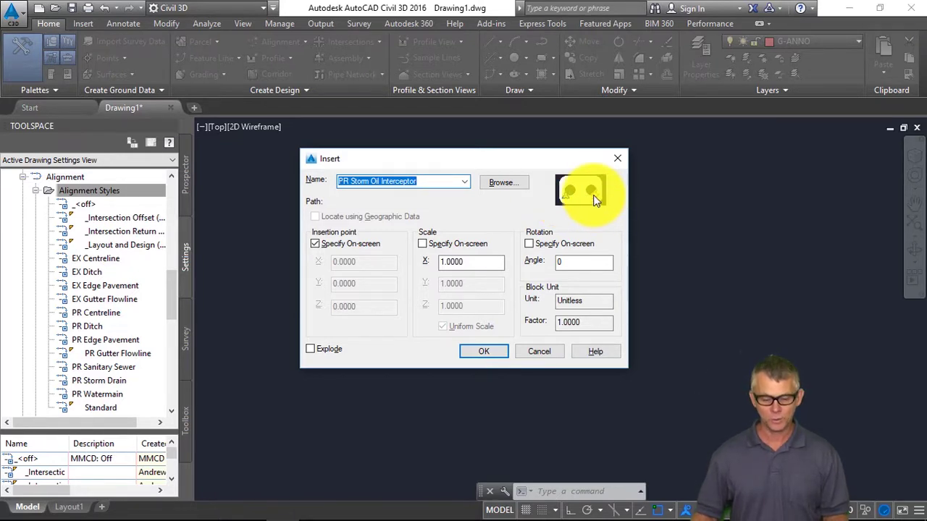
Preview the _MRKG Arrow Shared Use Lane pavement marking block, and leave the Insert dialog without inserting it.
click(464, 181)
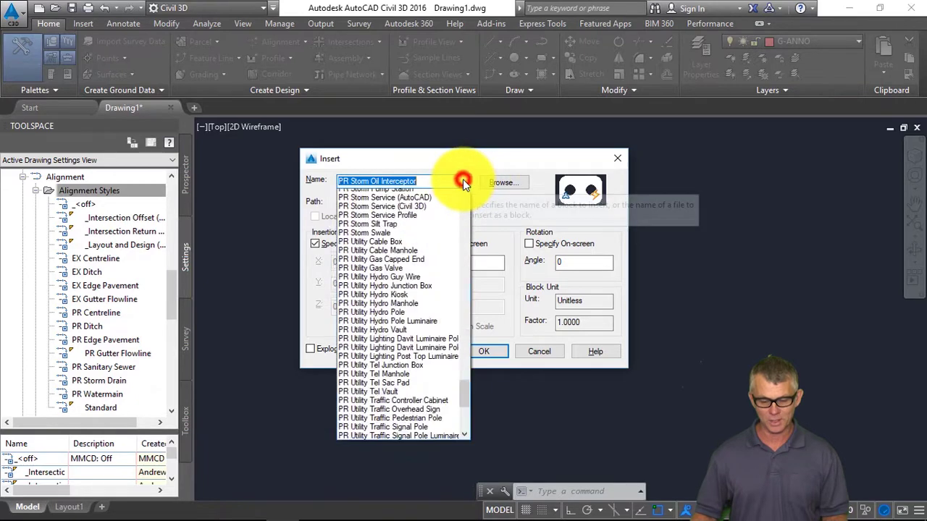
drag(463, 395, 502, 232)
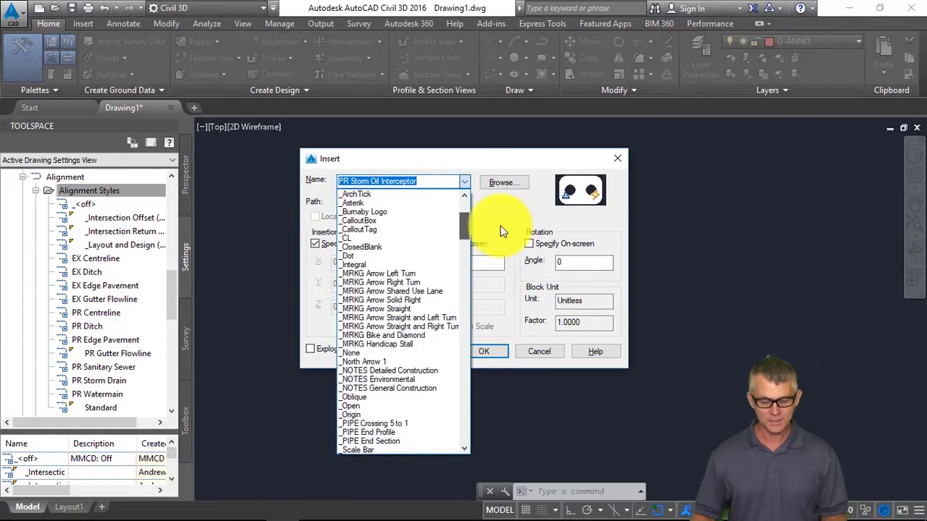
click(429, 291)
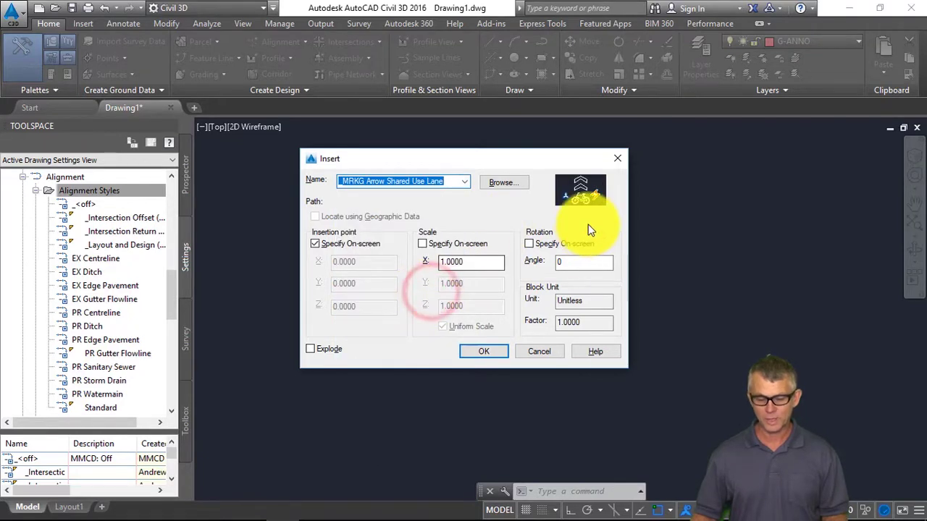
click(568, 243)
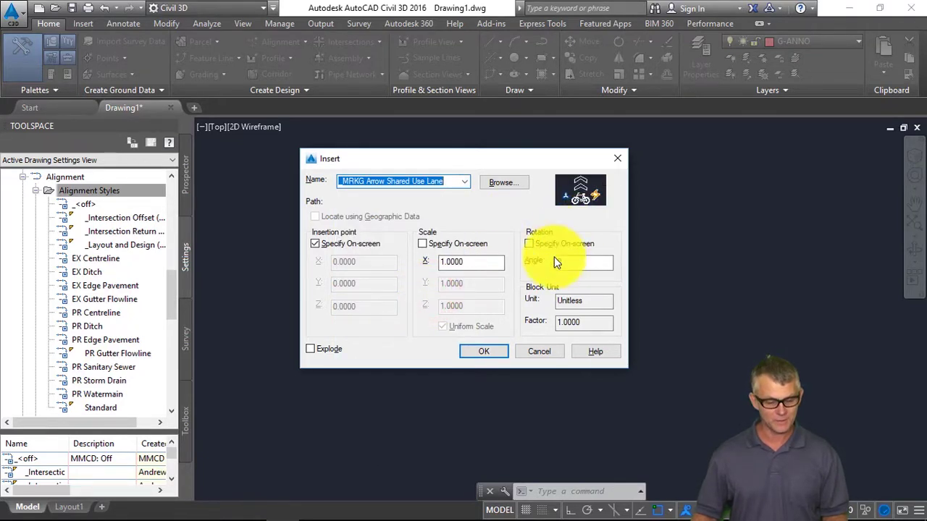
click(542, 354)
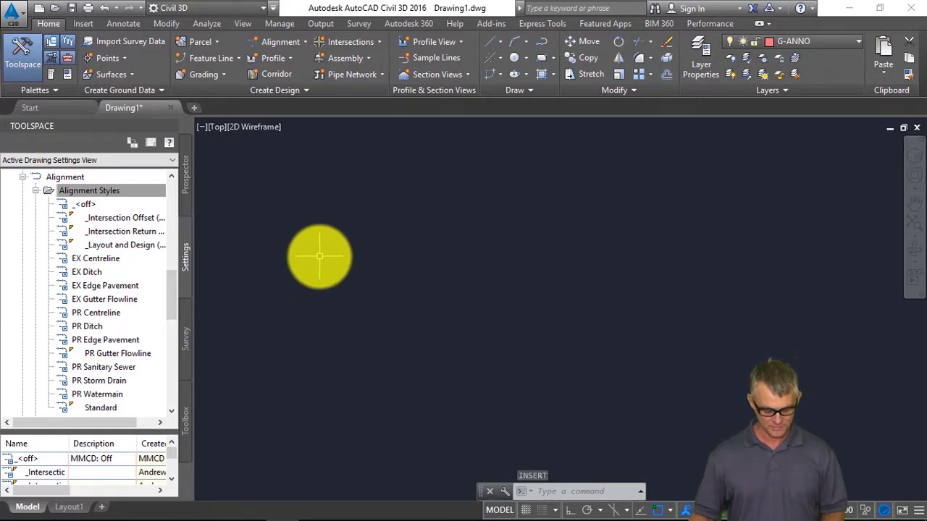
text(st)
key(Return)
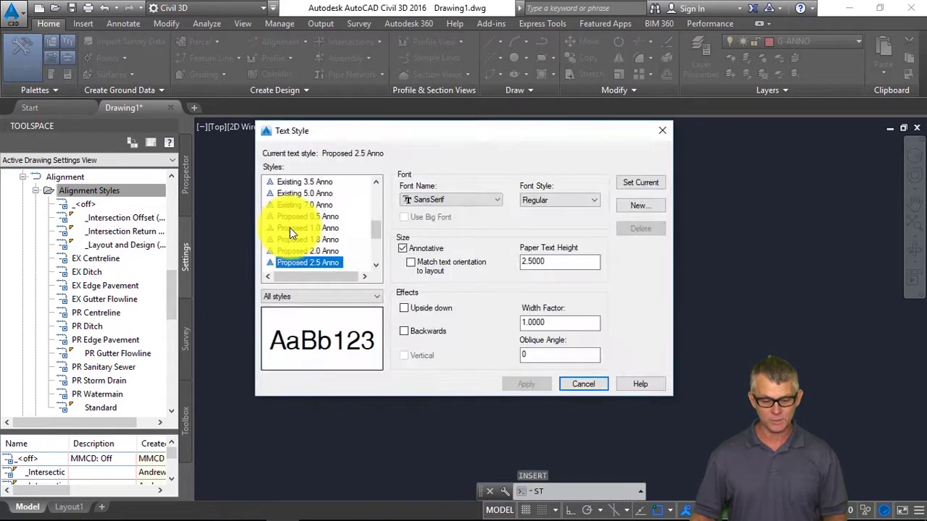
key(Escape)
Reopen the Text Style settings and compare the _Blocks Existing and _Blocks Proposed text styles.
click(122, 22)
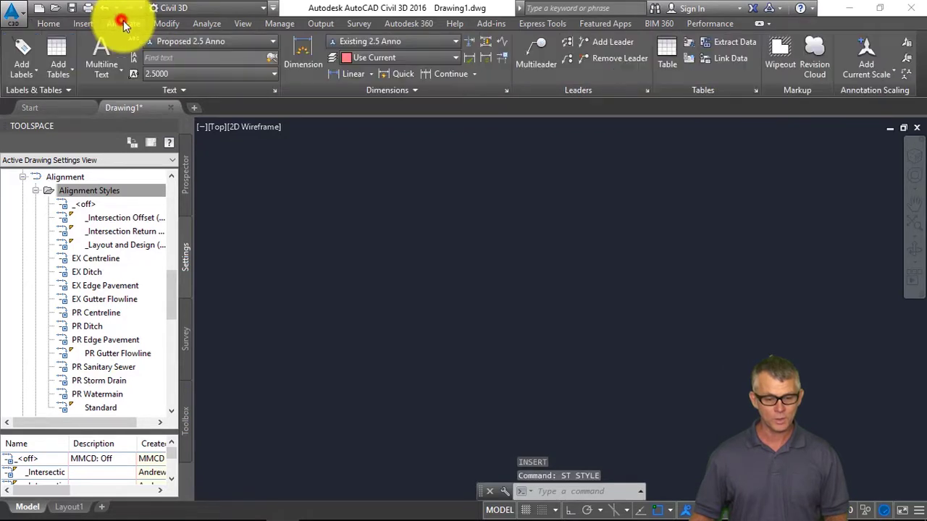
click(275, 90)
drag(377, 234, 374, 182)
click(321, 183)
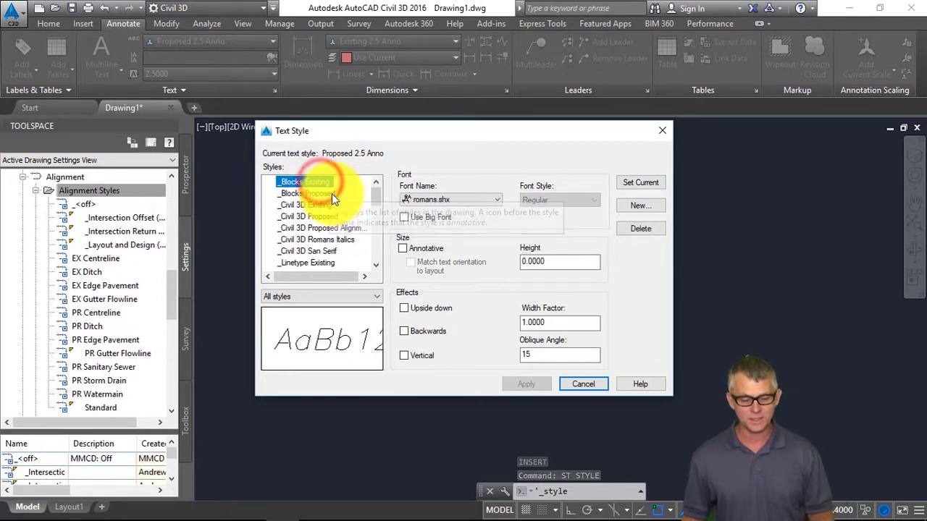
click(332, 193)
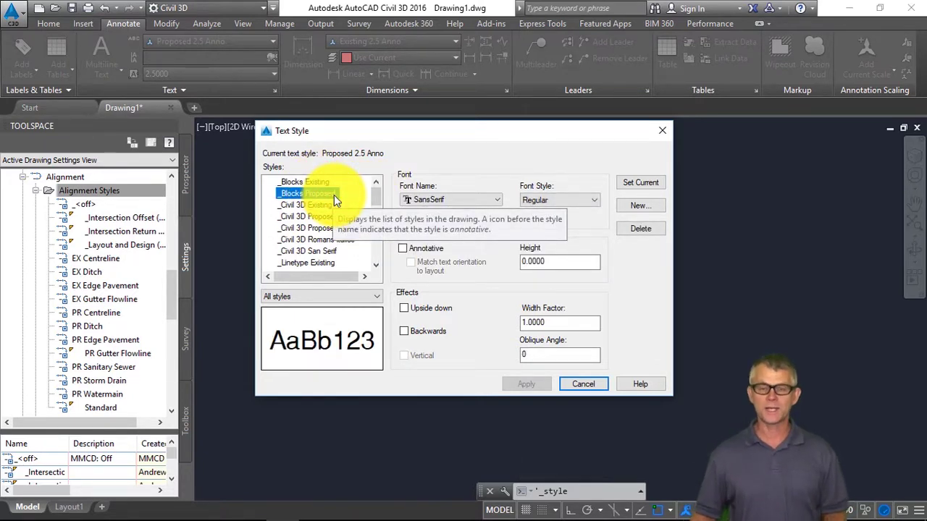
click(326, 183)
click(315, 192)
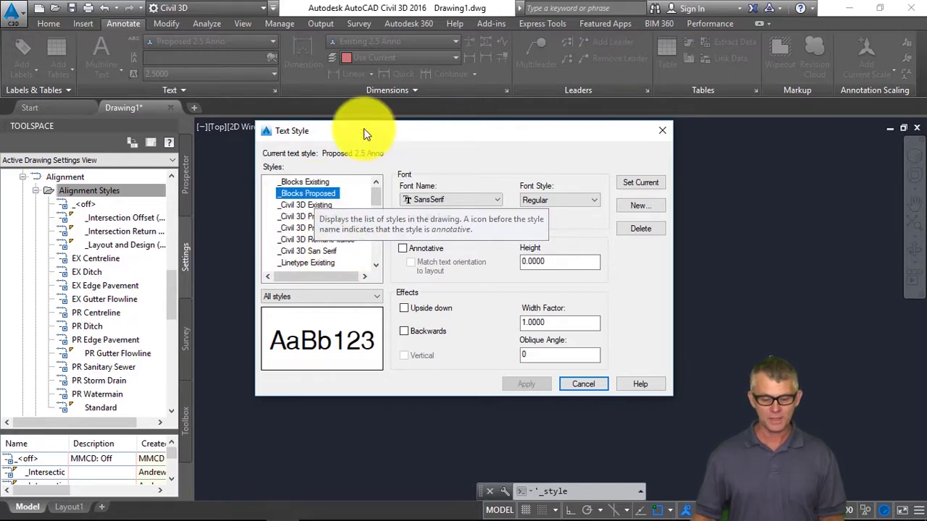
Inspect the _Civil 3D Existing, Proposed, Proposed Alignment and San Serif text styles, and the _Linetype Proposed style.
drag(364, 130, 340, 124)
click(288, 198)
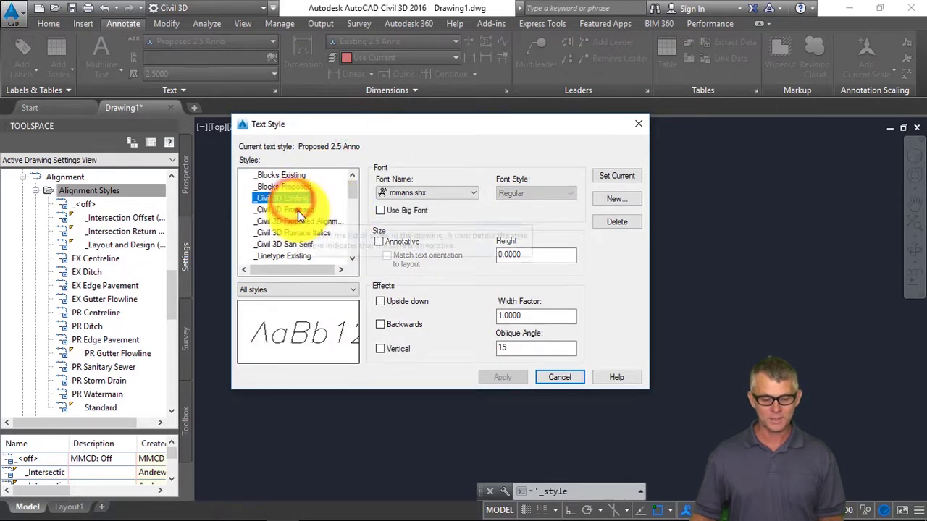
click(298, 209)
click(318, 220)
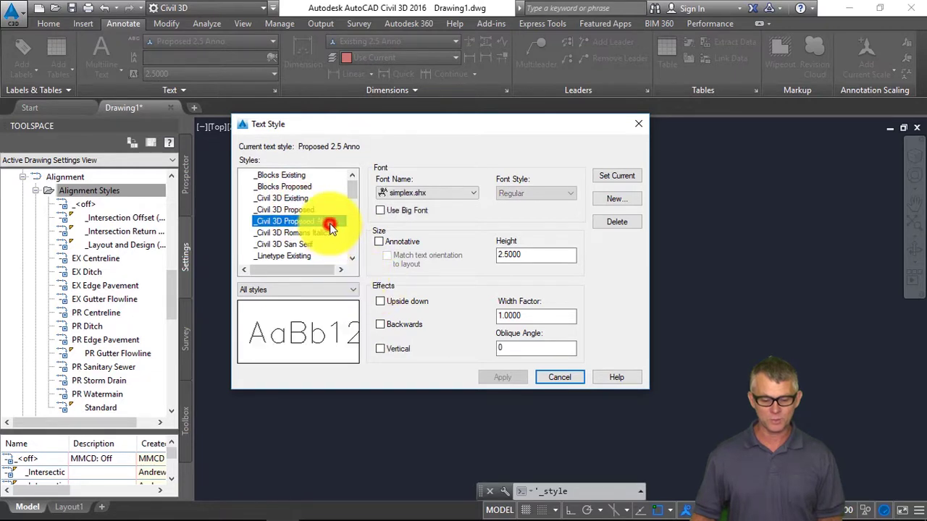
click(299, 244)
scroll(353, 262, down, 1)
click(301, 232)
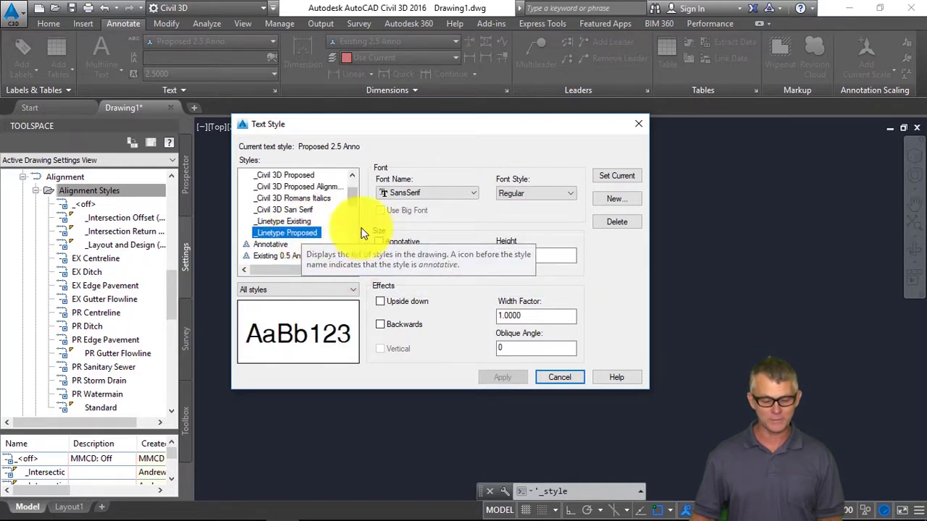
Inspect the font and paper height of the Existing 0.5, 1.0 and 1.8 Anno text styles.
scroll(353, 194, down, 3)
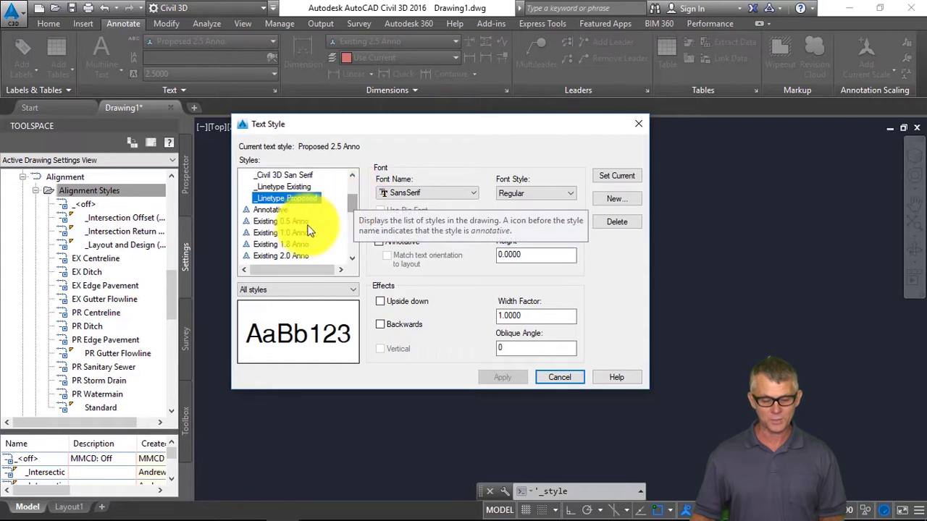
click(296, 221)
click(291, 232)
click(295, 244)
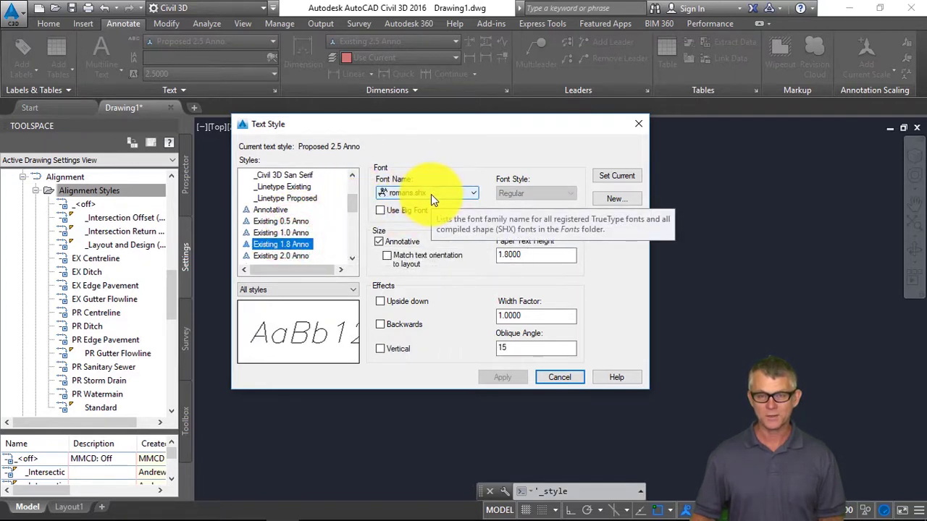
Inspect the Proposed 2.0, 2.5 and 3.5 Anno text styles with their paper text heights, and leave the Text Style dialog without changes.
drag(357, 201, 353, 224)
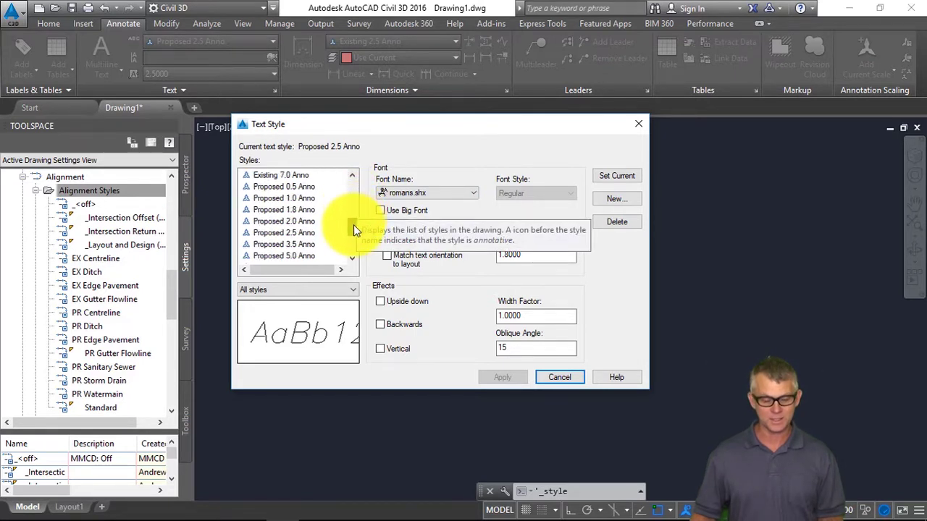
click(304, 221)
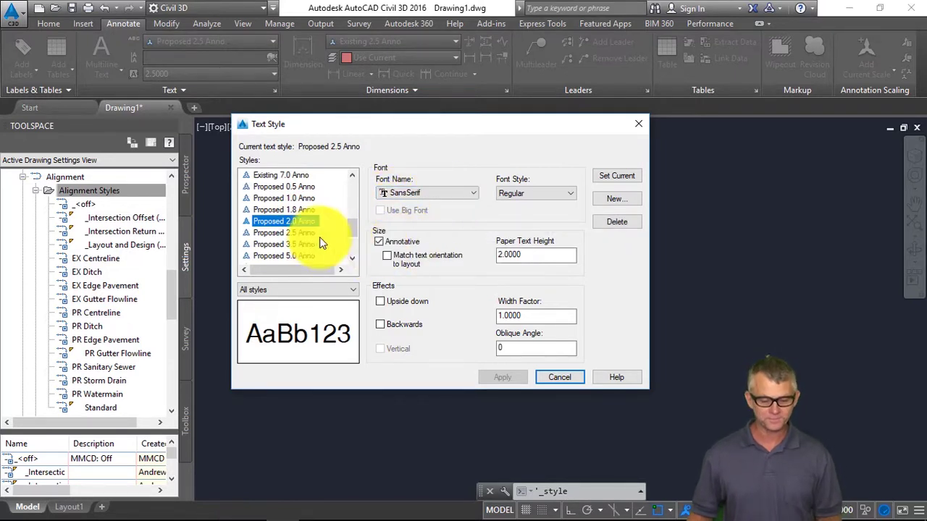
click(294, 235)
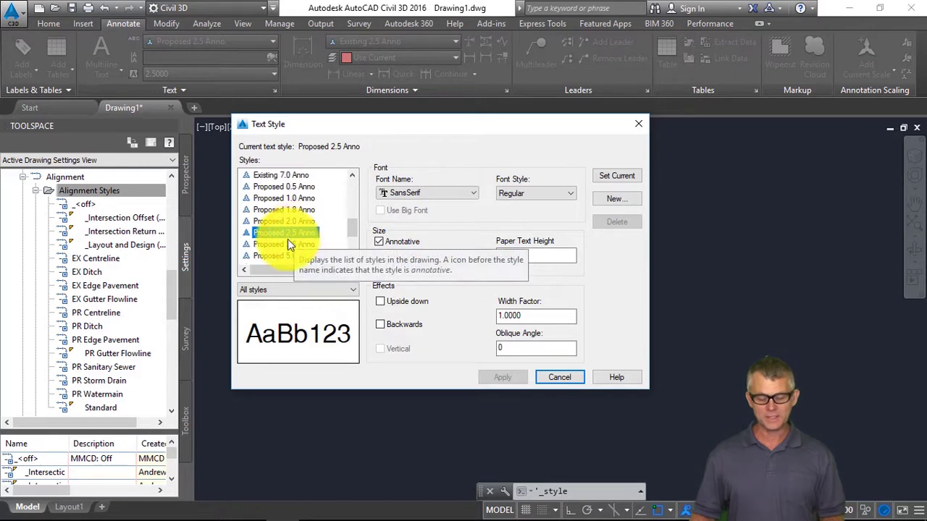
click(291, 245)
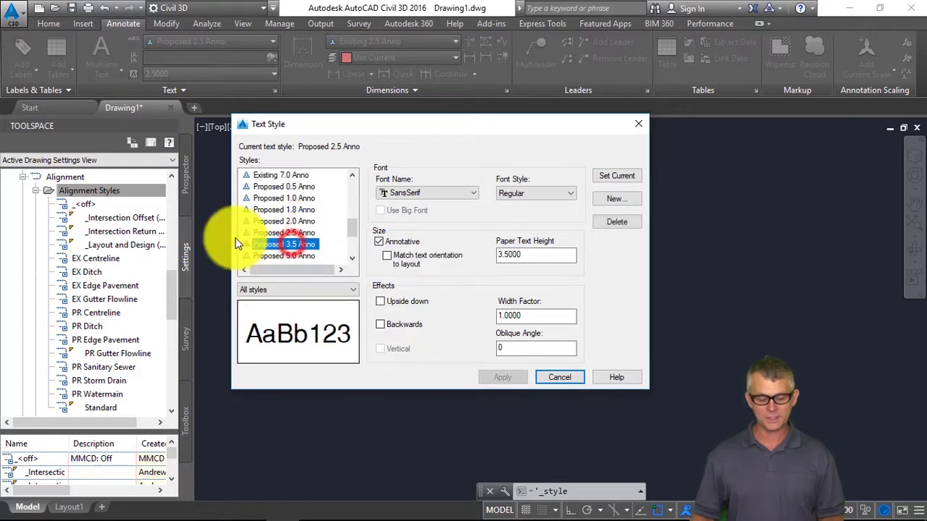
double_click(539, 254)
drag(352, 220, 352, 216)
click(566, 376)
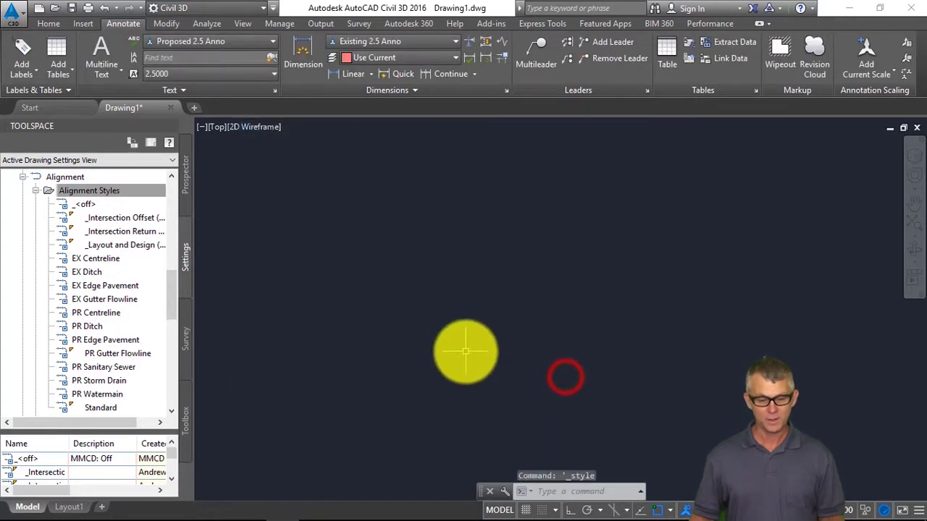
Examine the text settings of the Existing 2.5 Anno dimension style without changing them, and look through the remaining dimension styles.
click(505, 90)
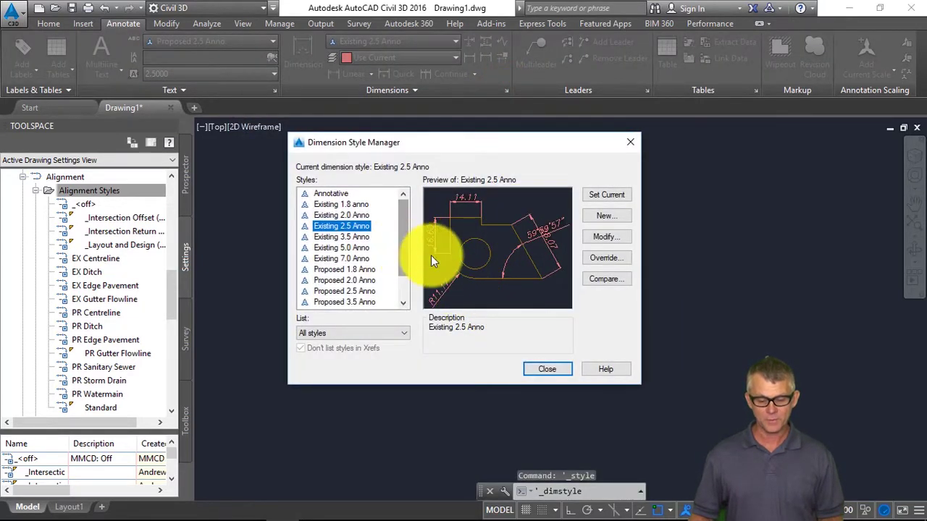
click(607, 237)
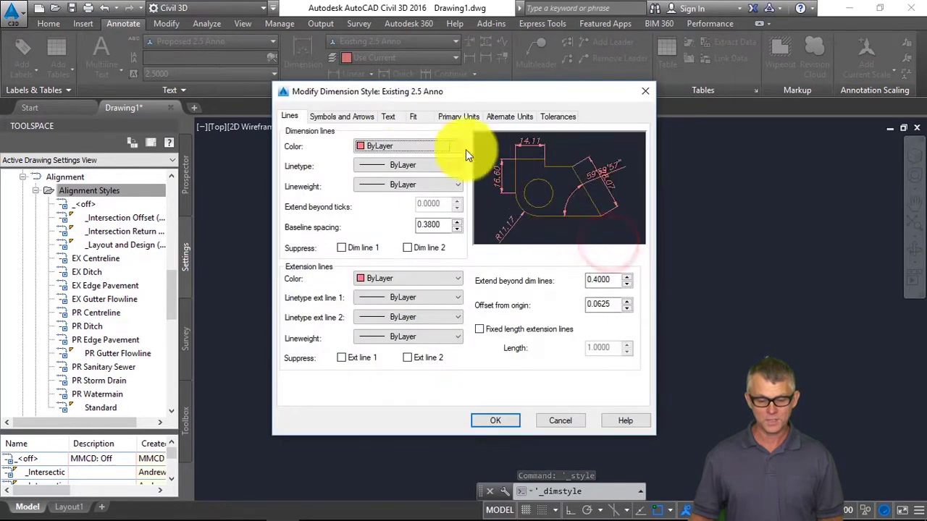
click(389, 116)
click(511, 424)
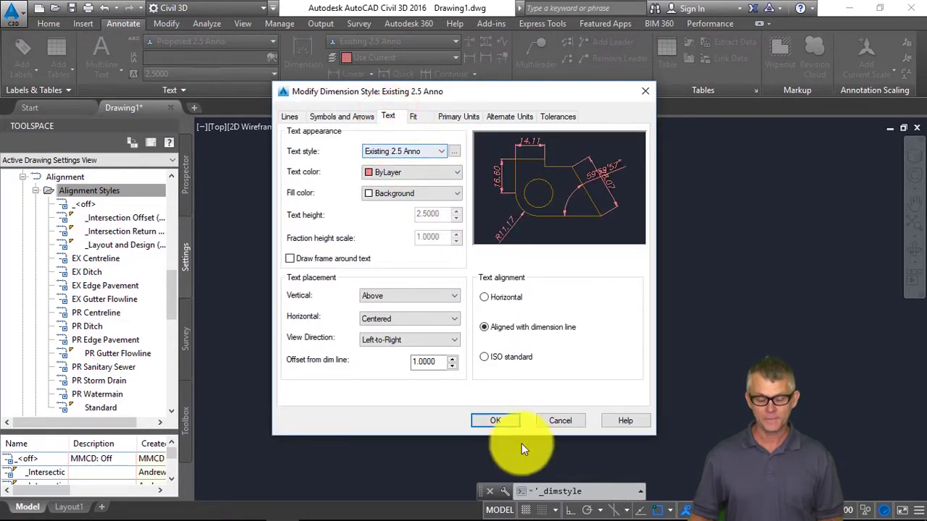
click(557, 421)
drag(403, 221, 403, 235)
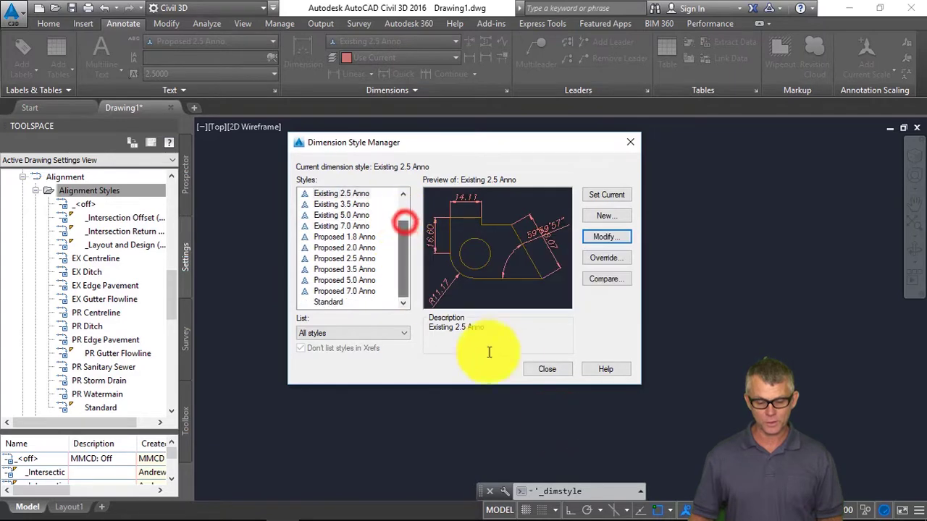
click(547, 368)
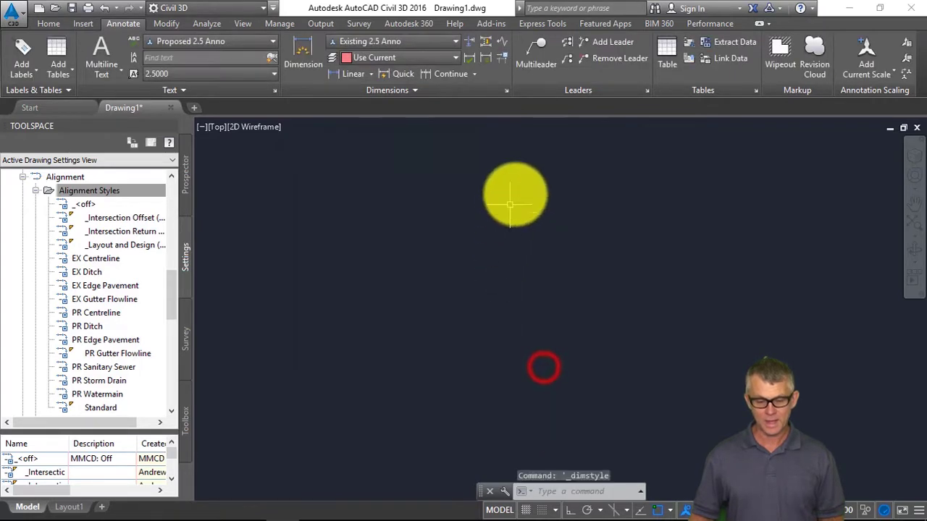
Look through the multileader styles in the Multileader Style Manager and close it.
click(648, 92)
drag(412, 220, 418, 281)
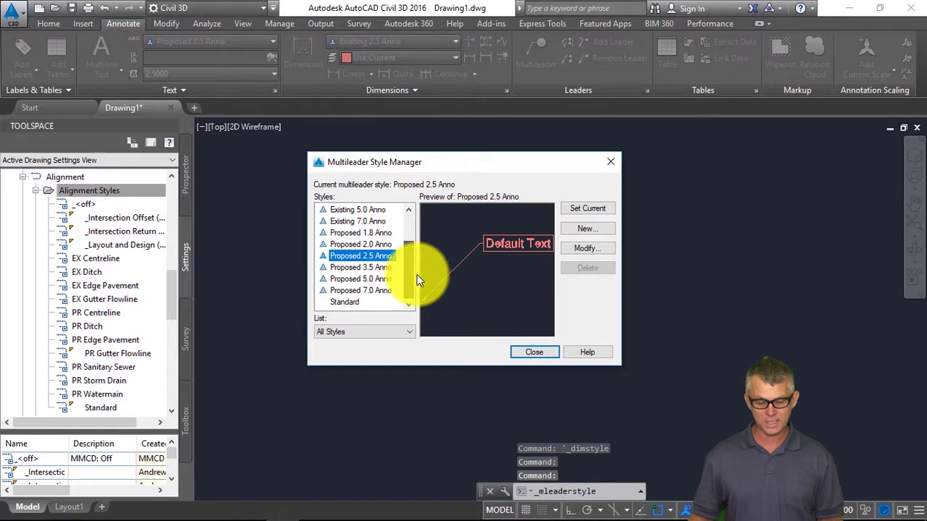
click(536, 352)
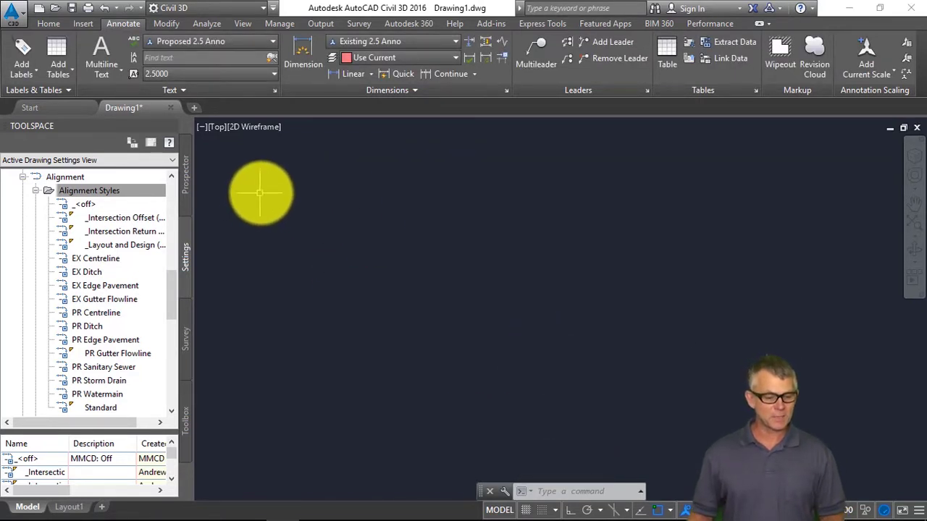
Start a new drawing from MMCD C3D2015 R1.0 (TitleBlocks).dwt to view its layouts, and close it to return to Drawing1.
click(15, 12)
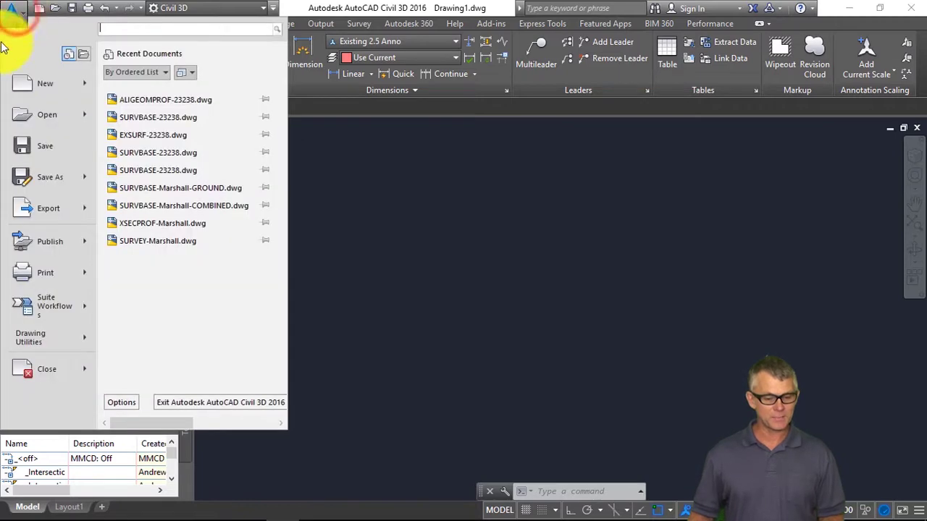
click(42, 85)
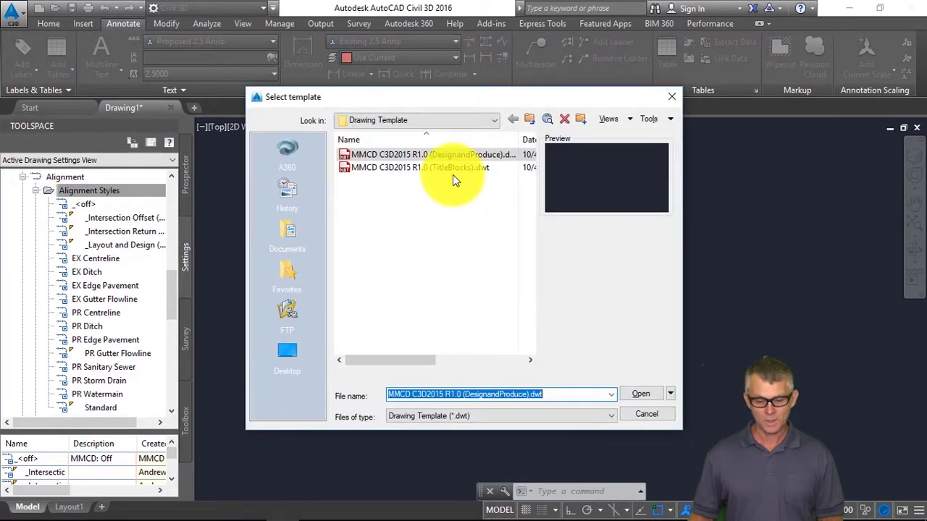
click(453, 170)
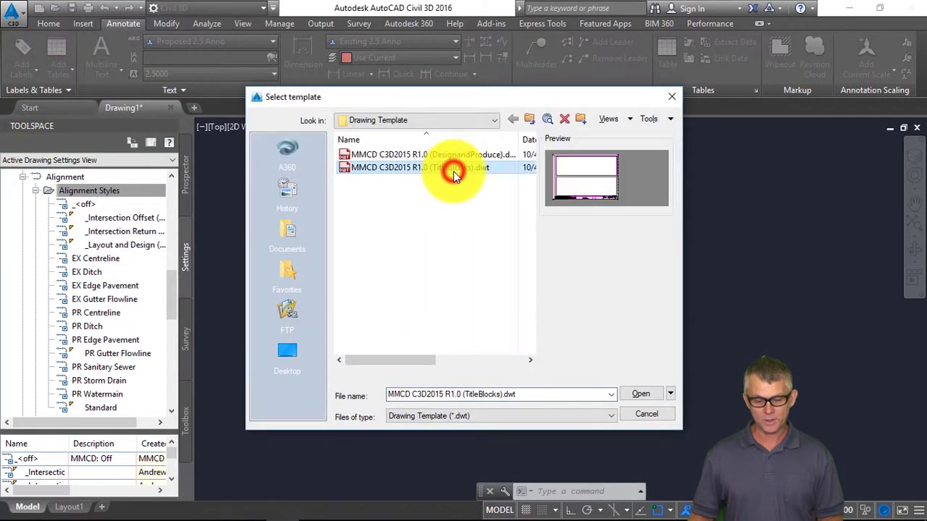
click(461, 117)
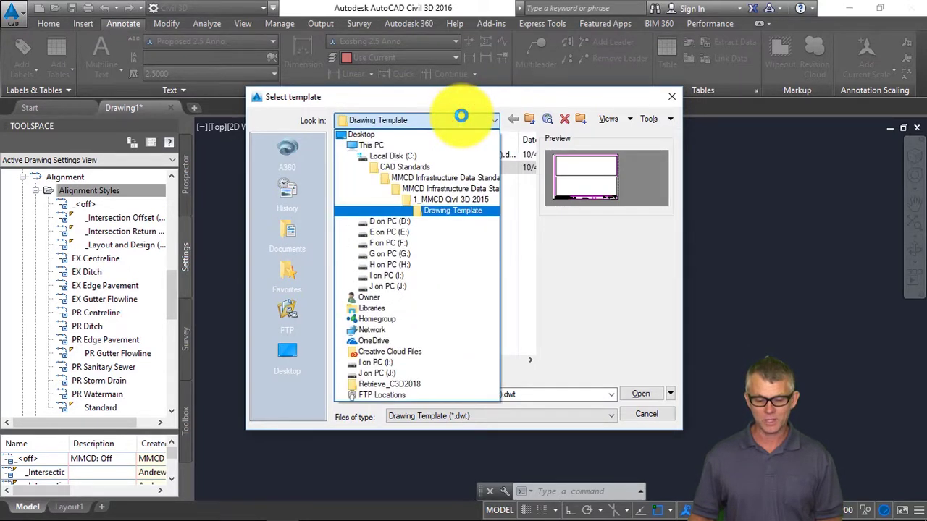
click(461, 117)
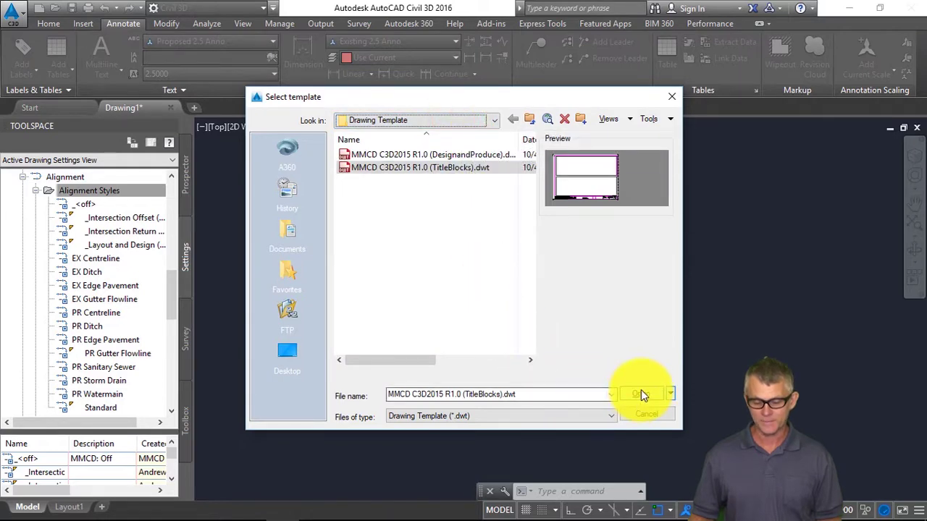
click(641, 393)
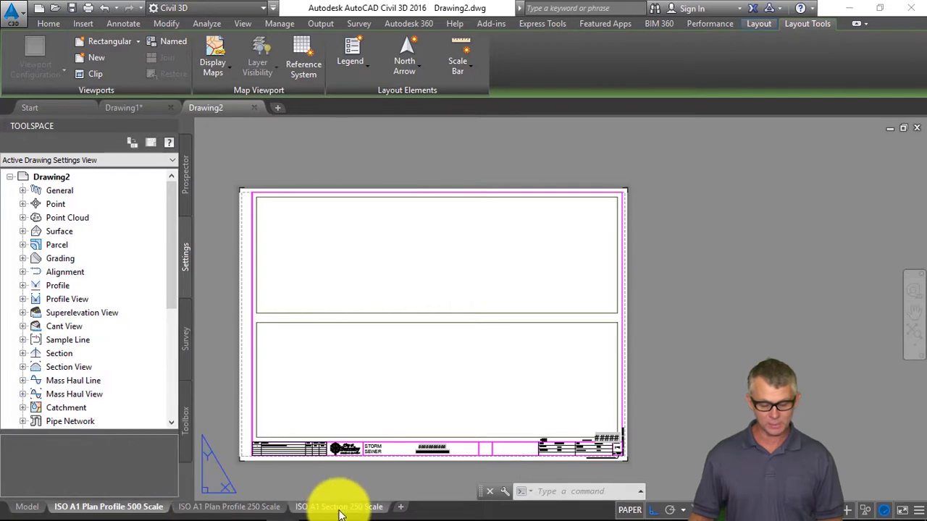
click(137, 105)
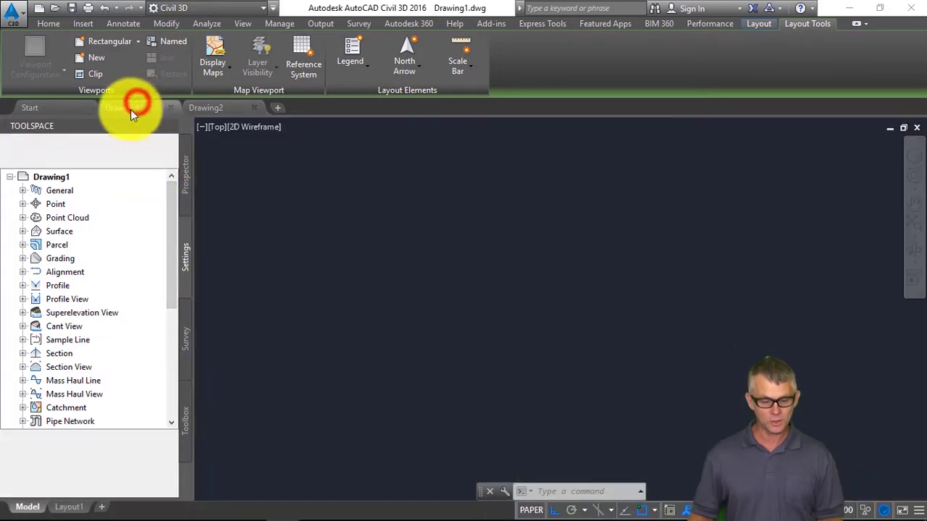
click(254, 108)
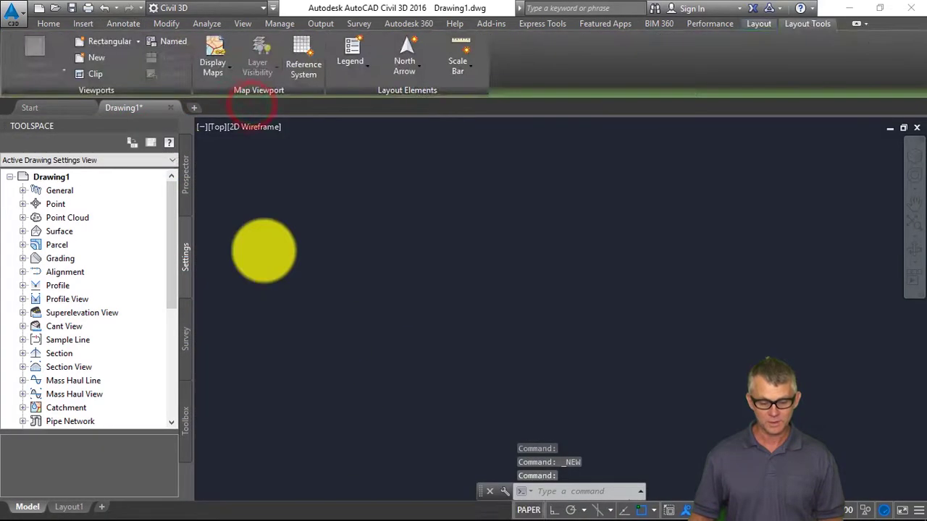
Insert the ISO A1 Plan Profile 500 Scale layout into Drawing1 from the MMCD C3D2015 R1.0 (TitleBlocks).dwt template.
right_click(69, 507)
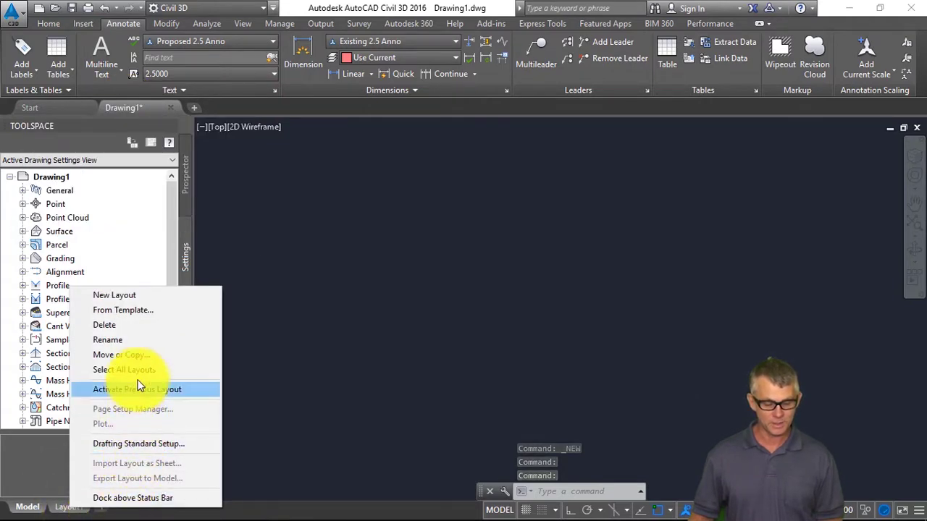
click(150, 310)
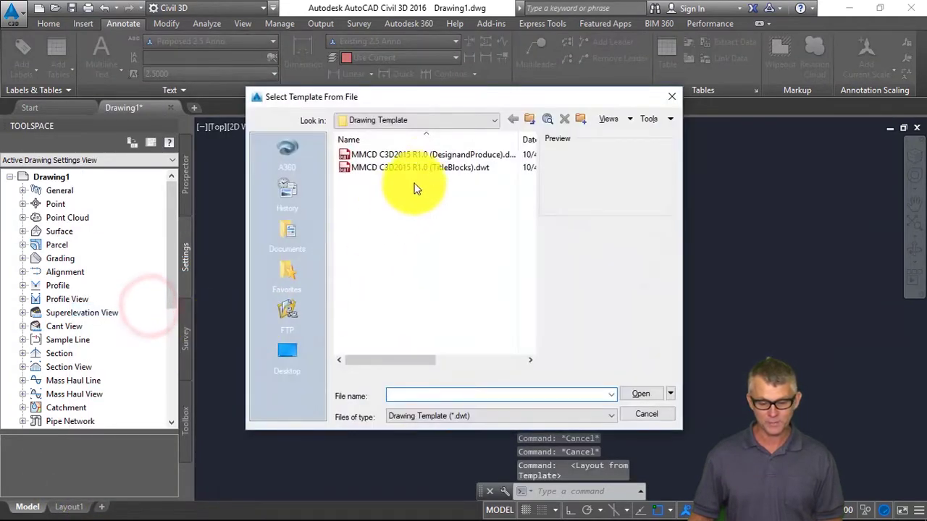
click(428, 167)
click(641, 393)
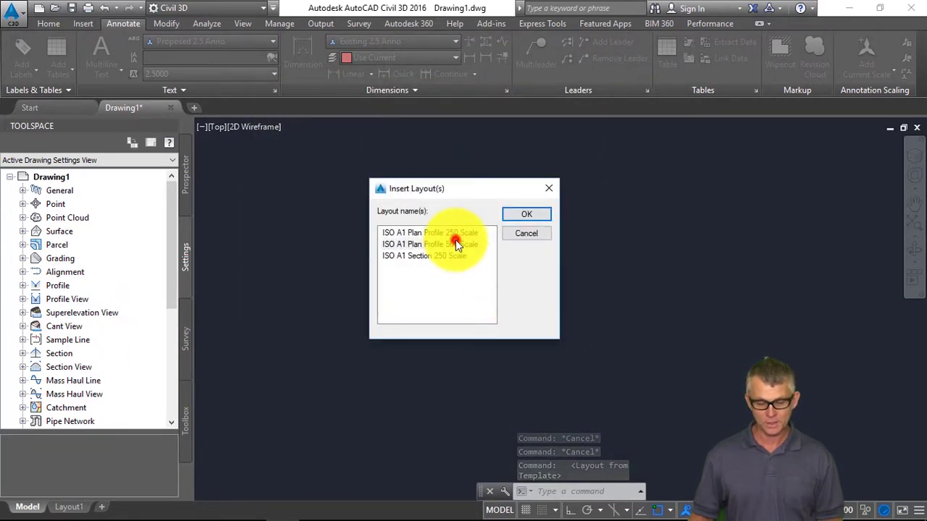
click(527, 213)
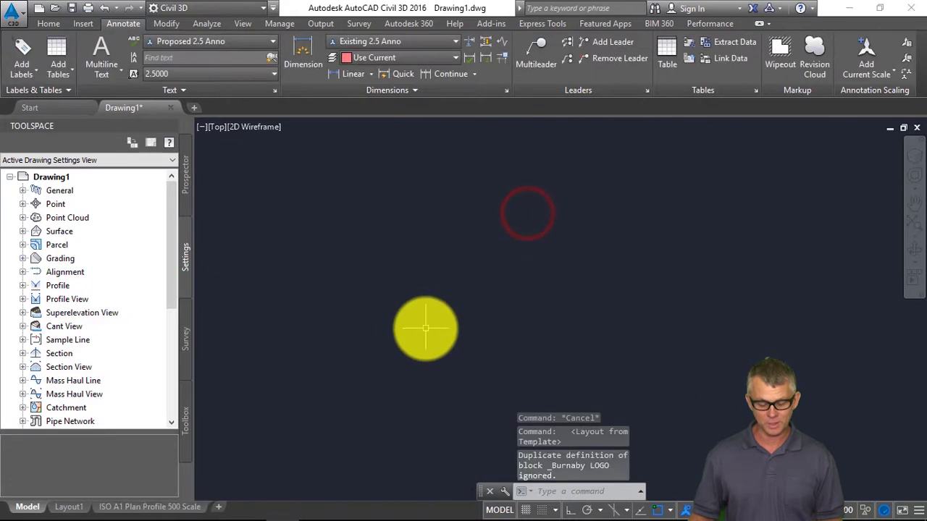
Switch to the ISO A1 Plan Profile 500 Scale layout and examine the lower-right part of its title block.
click(141, 506)
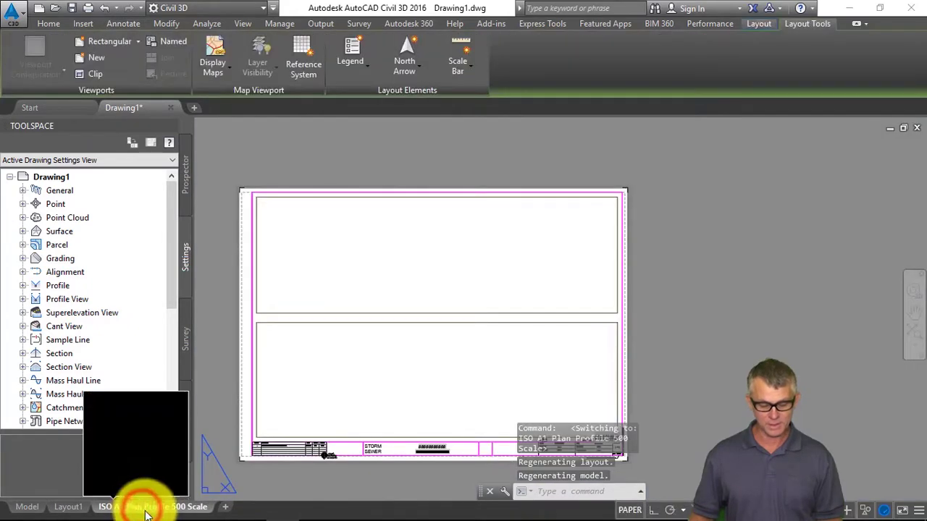
mouse_move(465, 466)
middle_down()
mouse_move(380, 486)
mouse_move(364, 441)
middle_up()
scroll(471, 445, up, 5)
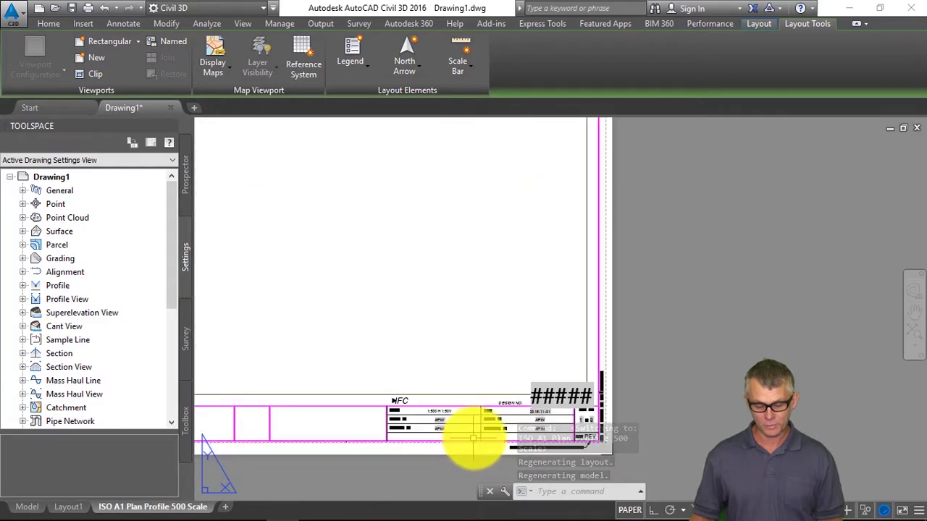
Try the DESIGN and IFC options for the title block's drawing status, and set it to RECORD DRAWING.
scroll(475, 386, up, 2)
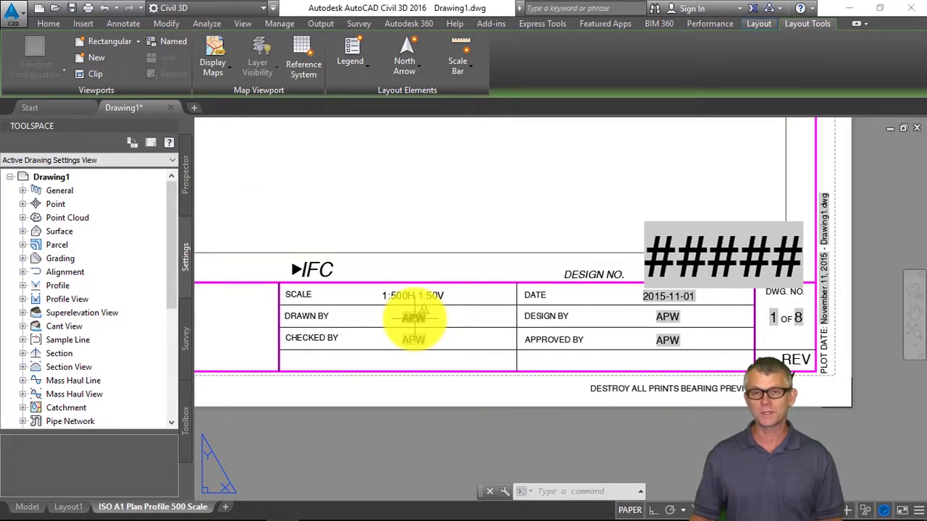
scroll(426, 312, down, 5)
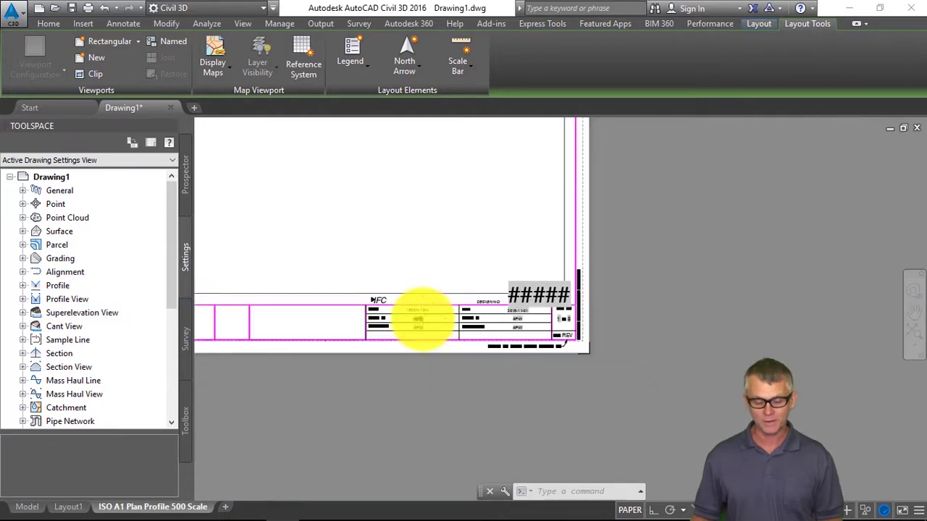
middle_drag(426, 313, 528, 387)
scroll(554, 394, up, 1)
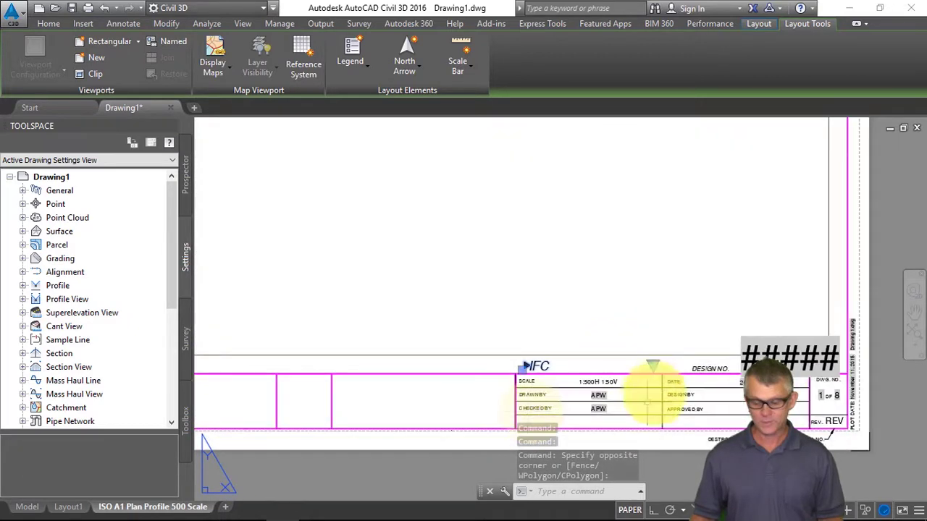
click(653, 365)
click(682, 378)
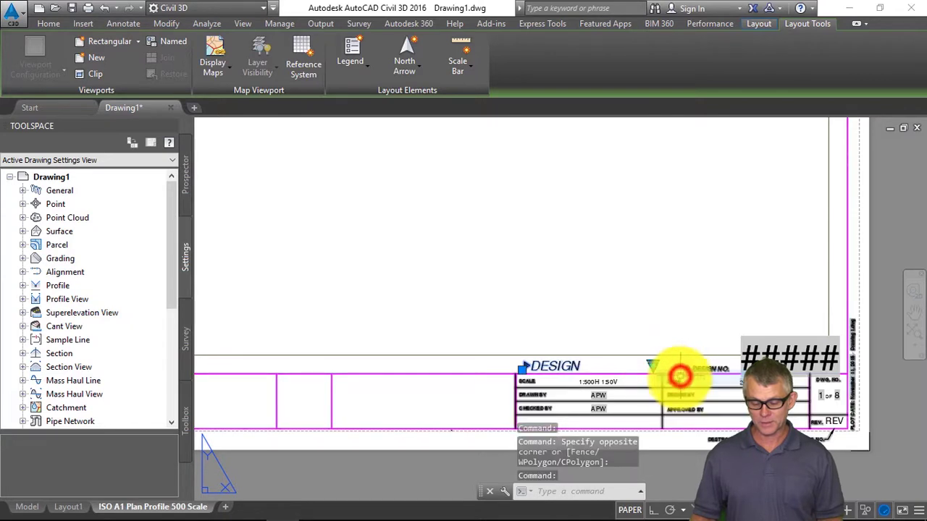
click(652, 366)
click(680, 389)
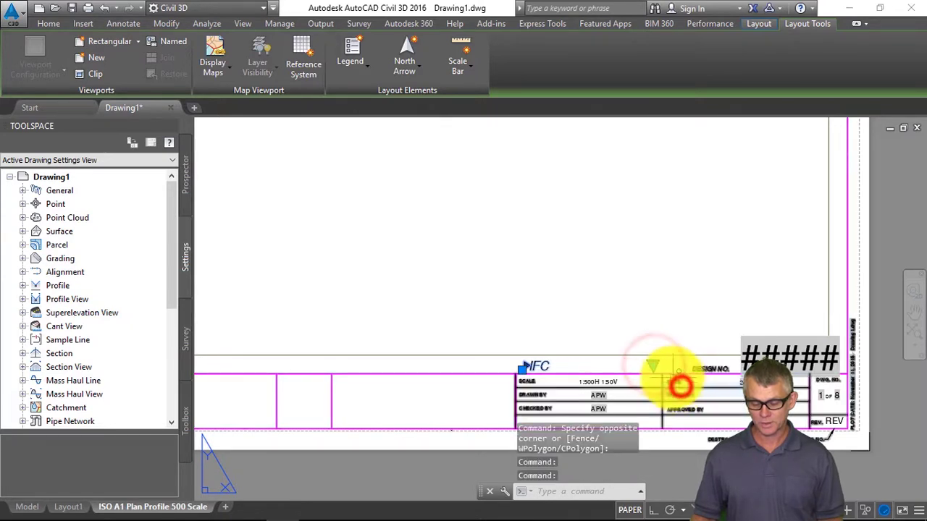
click(652, 365)
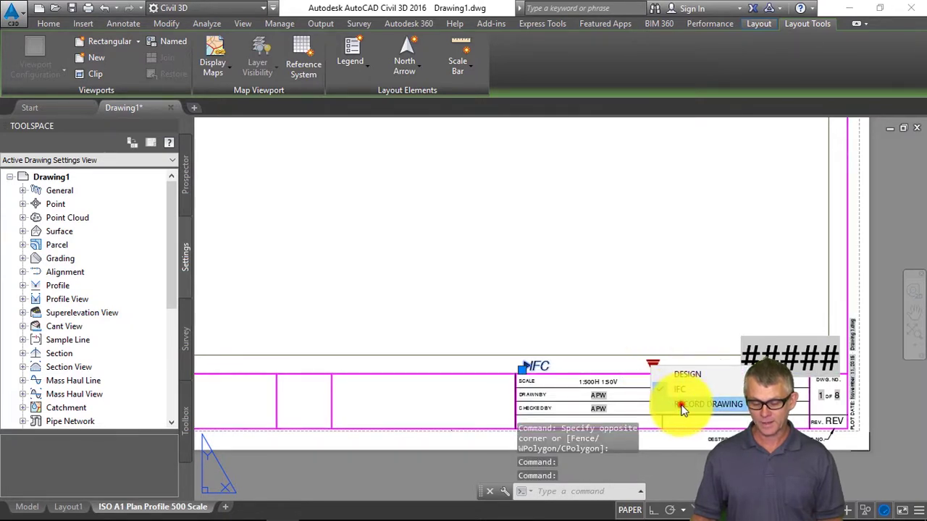
click(682, 406)
Set the works type text block beside the logo cell in the title block to ROAD WORKS.
mouse_move(432, 362)
middle_down()
mouse_move(500, 331)
mouse_move(565, 366)
mouse_move(473, 362)
middle_up()
middle_drag(358, 362, 472, 331)
middle_drag(327, 340, 471, 346)
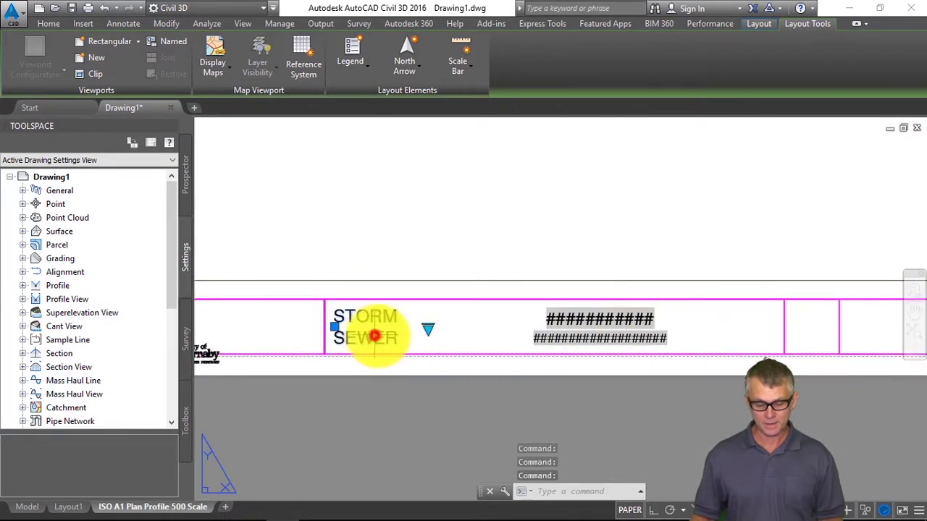
click(428, 330)
click(474, 336)
click(428, 331)
click(469, 367)
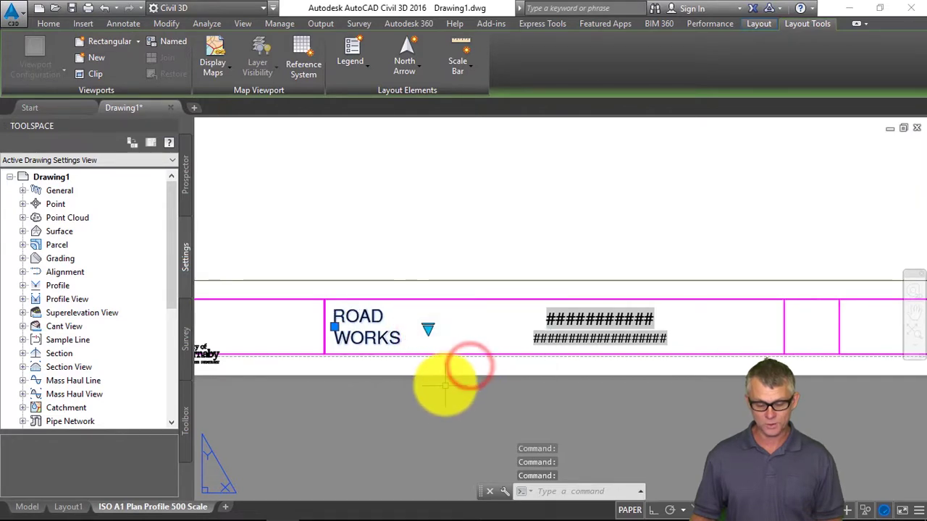
Move the City of Burnaby logo to the centre of its title block cell and clear the selection.
scroll(443, 383, down, 10)
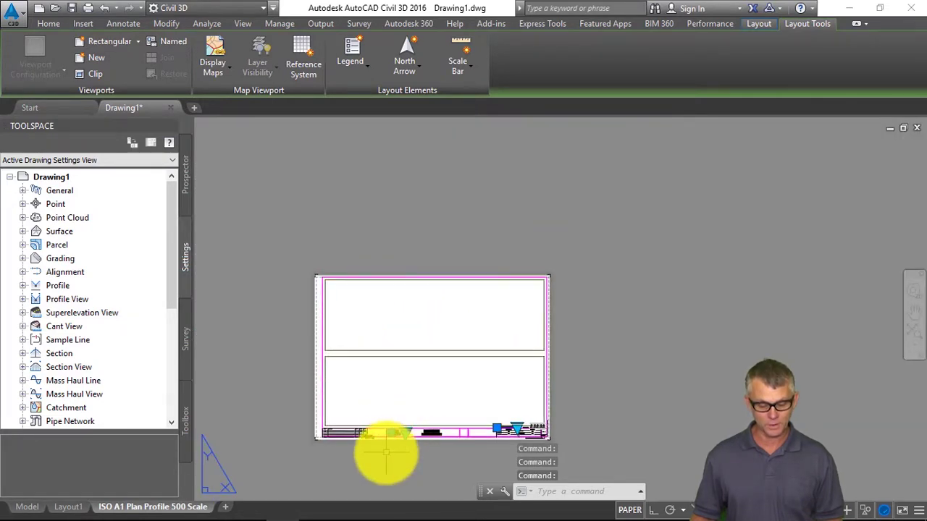
scroll(385, 452, up, 5)
click(316, 388)
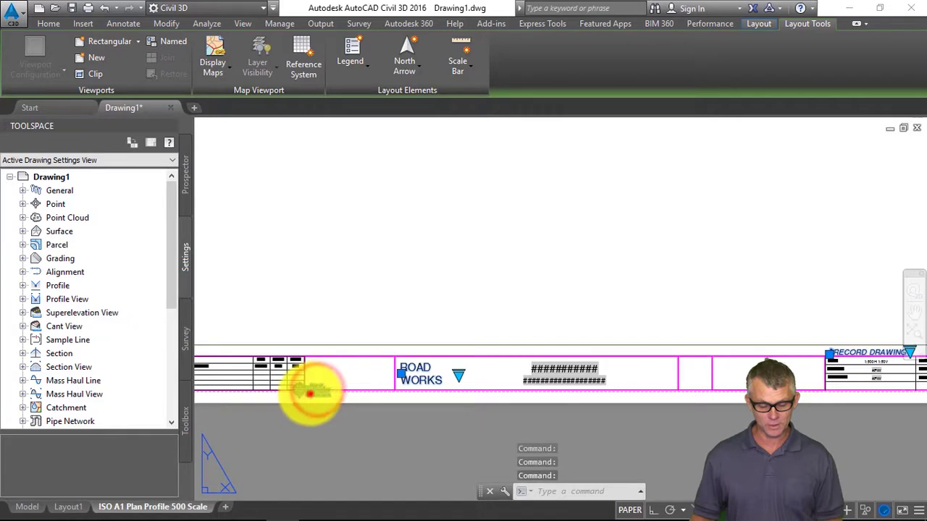
click(309, 391)
click(350, 376)
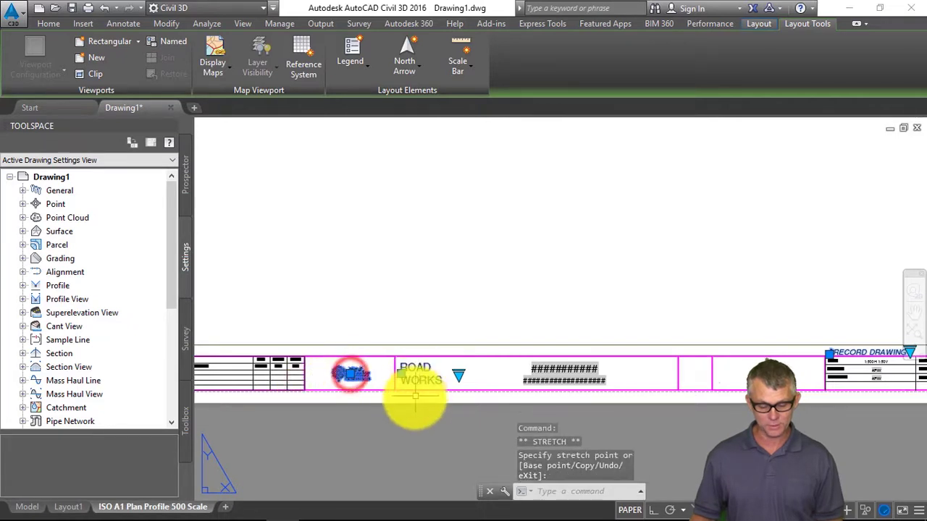
key(Escape)
middle_drag(392, 416, 367, 413)
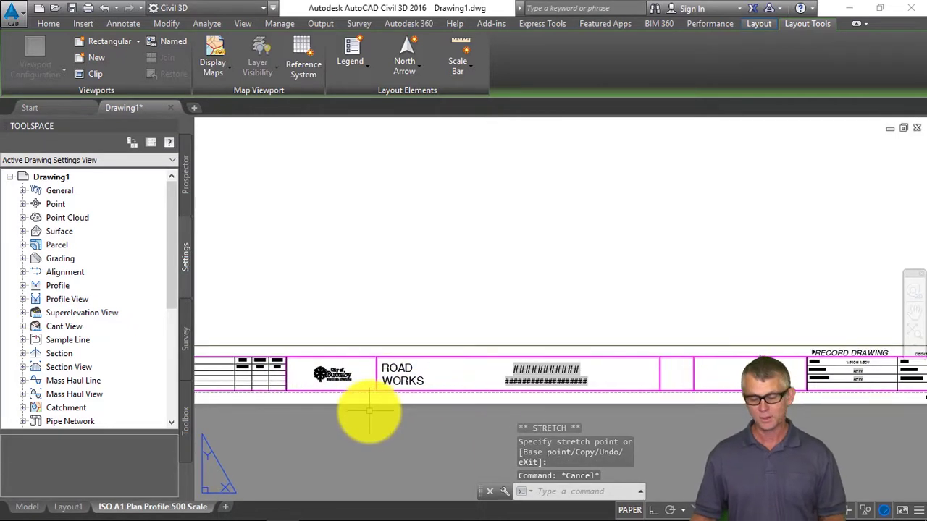
scroll(353, 405, down, 4)
middle_drag(451, 434, 412, 452)
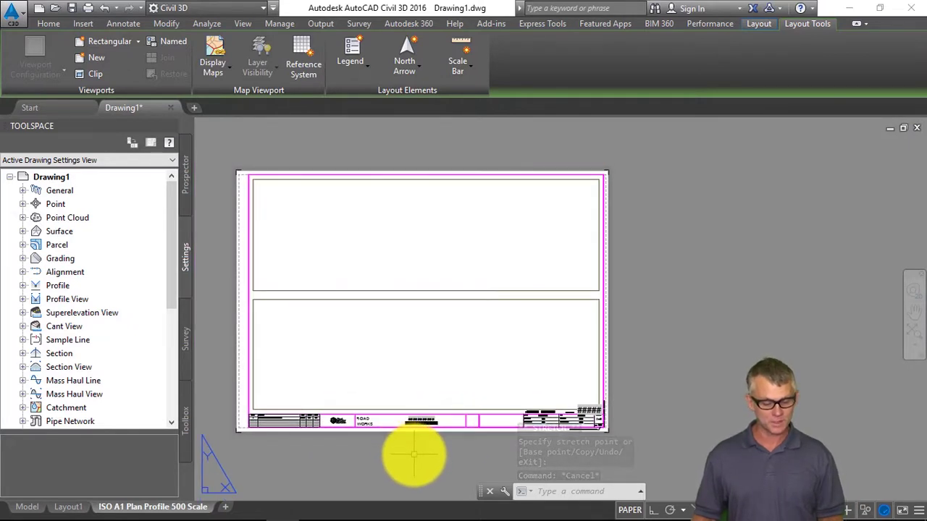
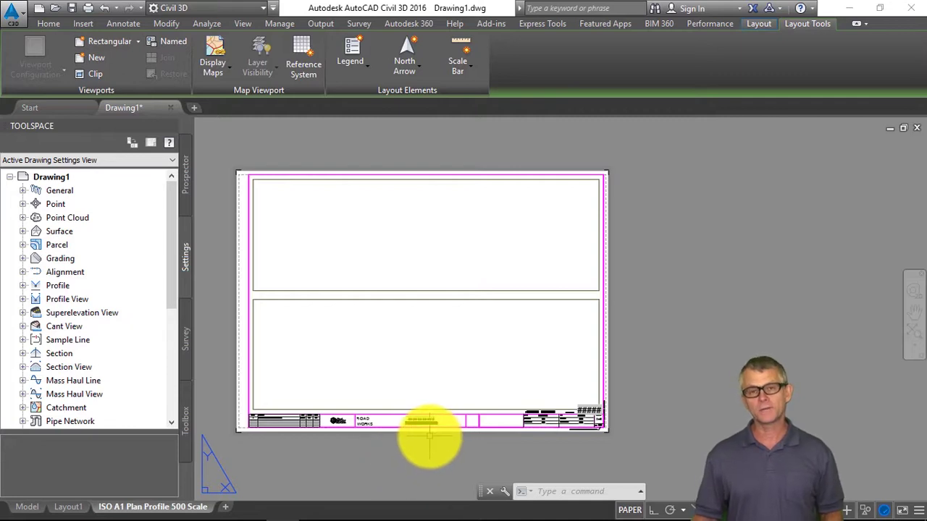
Switch to the MMCD Municipal CAD Standard Review slide to read its component list, and return to Civil 3D.
mouse_move(439, 422)
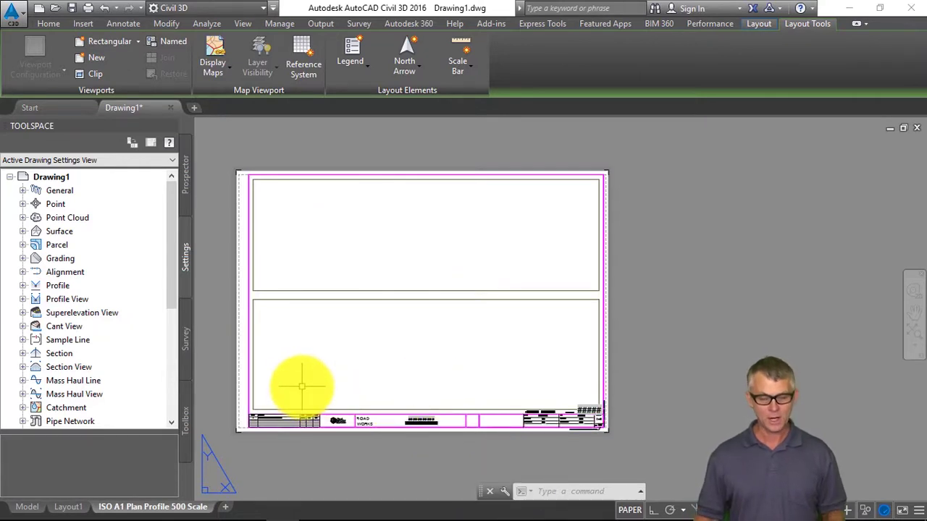
key(alt+Tab)
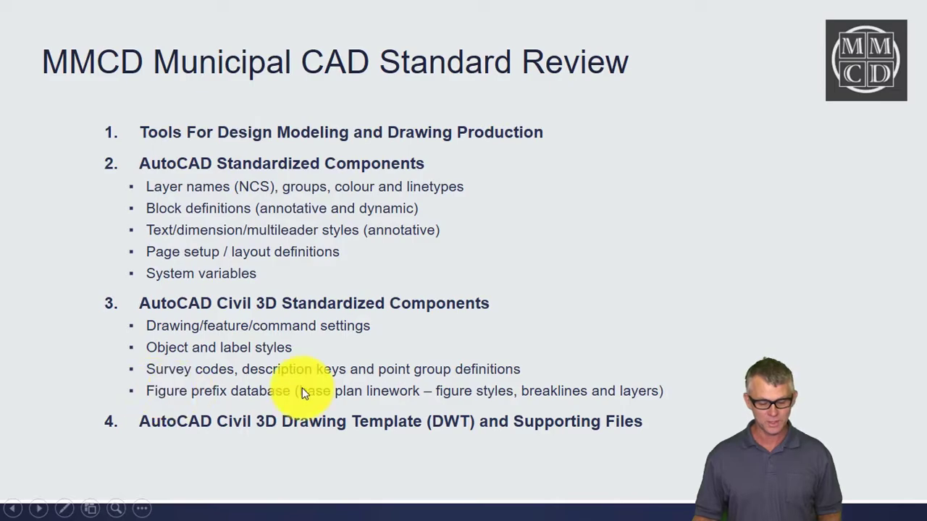
key(alt+Tab)
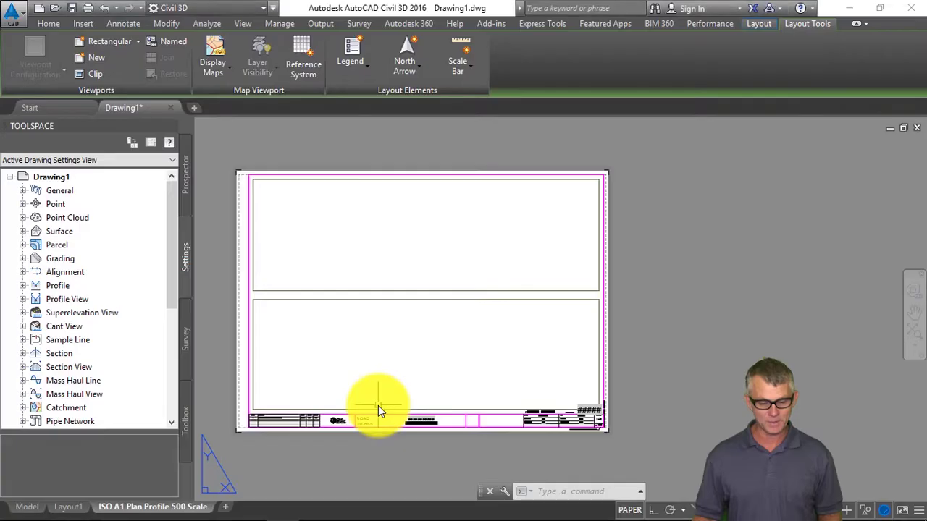
Examine the plan display layers and colours of the PR Ditch alignment style and close it without changes.
click(184, 272)
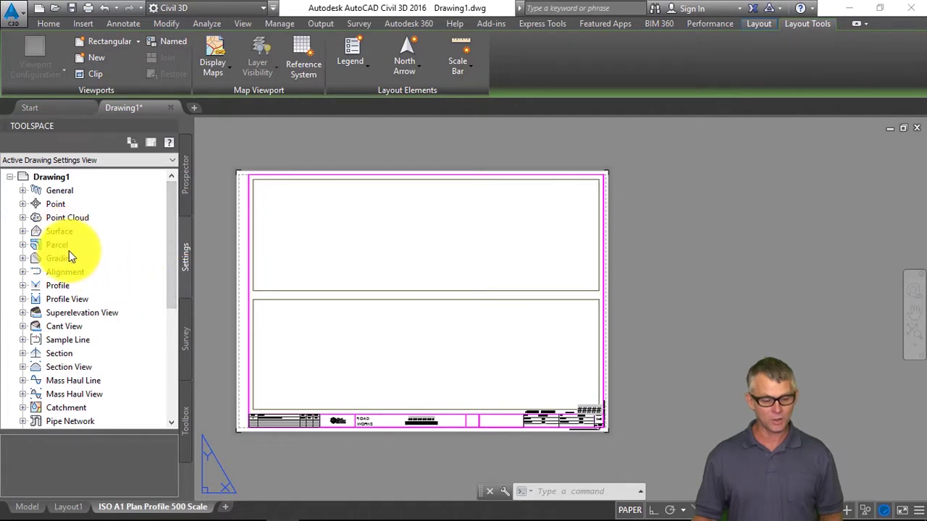
double_click(72, 271)
double_click(94, 283)
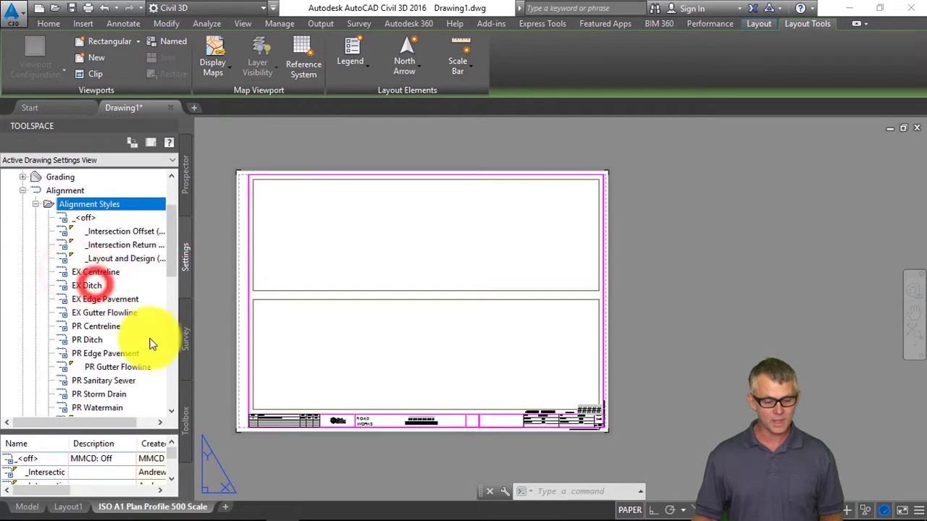
double_click(97, 340)
click(365, 128)
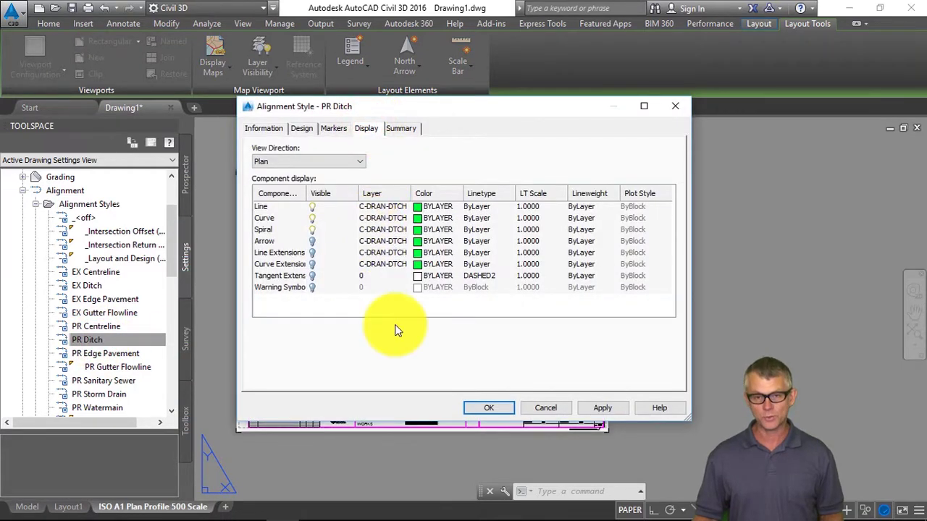
click(545, 407)
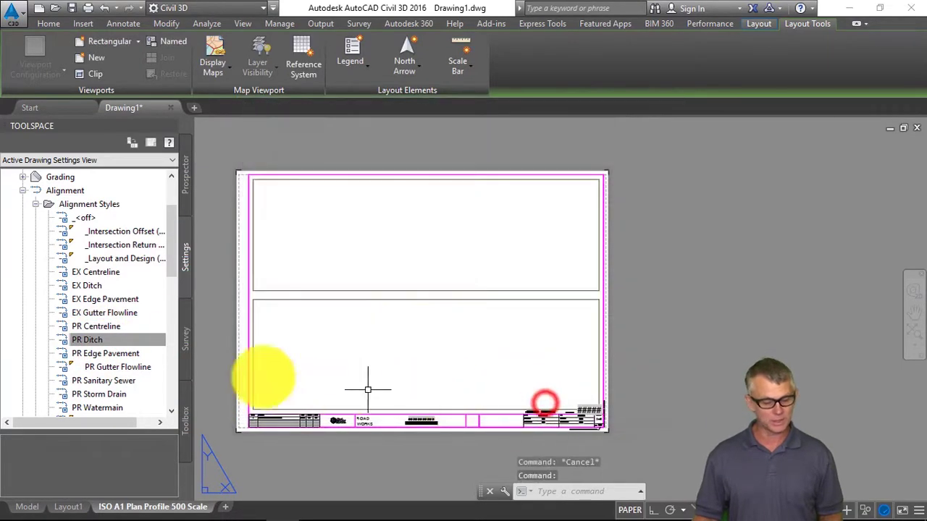
Examine the display settings of the EX Gutter Flowline alignment style, cancel, and collapse the Alignment settings.
double_click(118, 316)
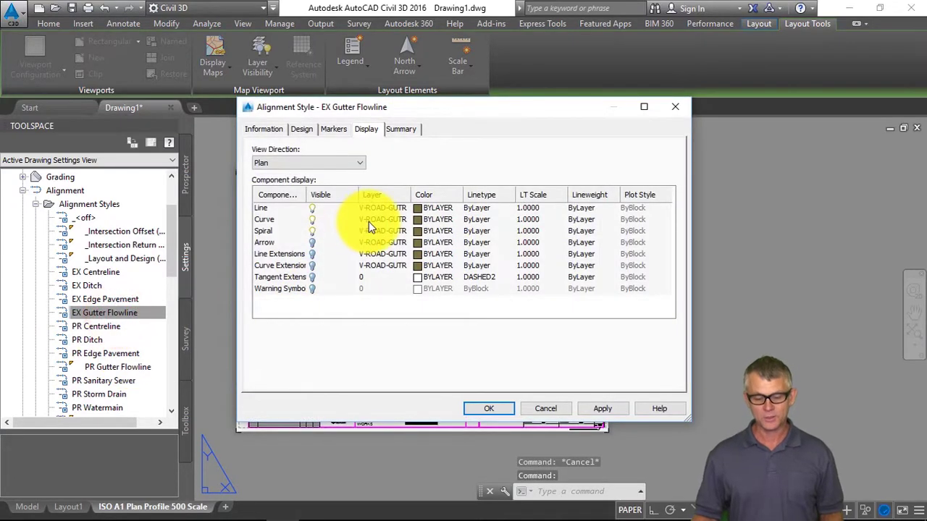
click(545, 408)
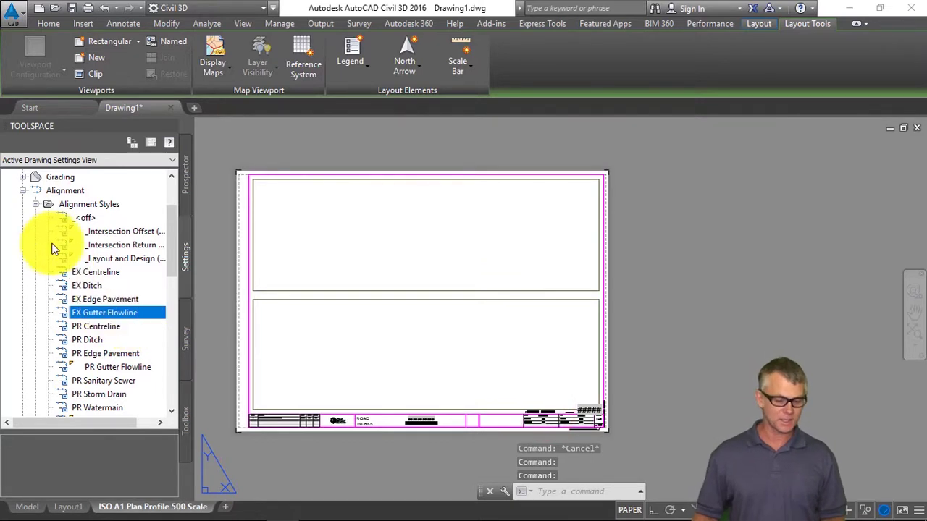
click(35, 206)
click(22, 190)
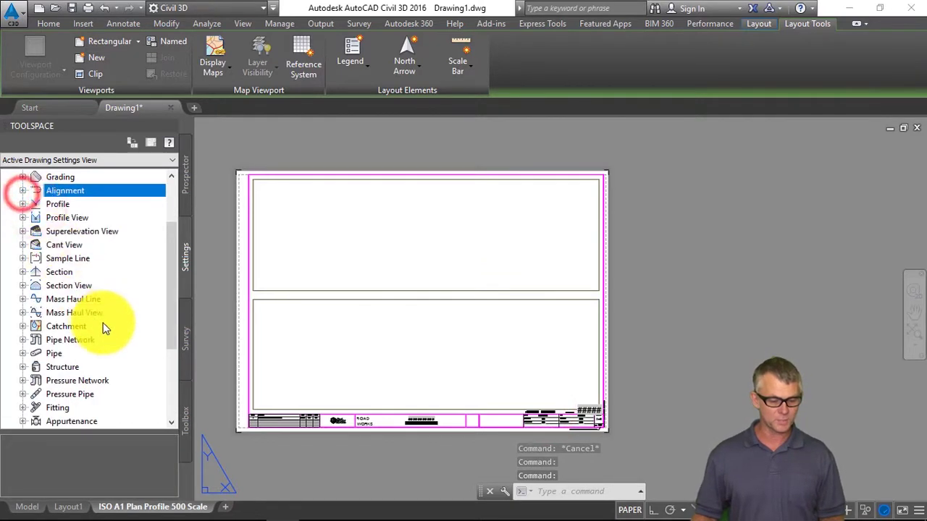
scroll(105, 339, up, 2)
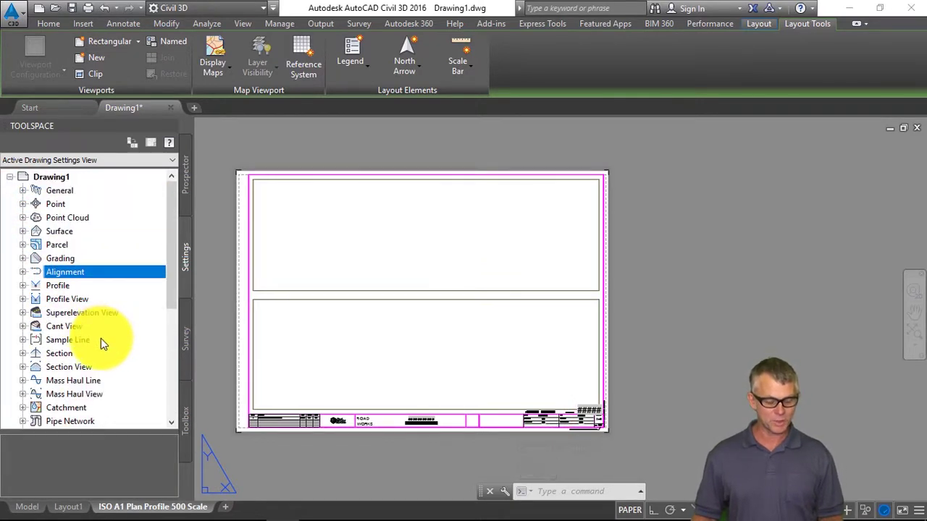
Open the Profile command settings for CreateProfileFromSurface and examine the default profile label set and profile style.
key(Down)
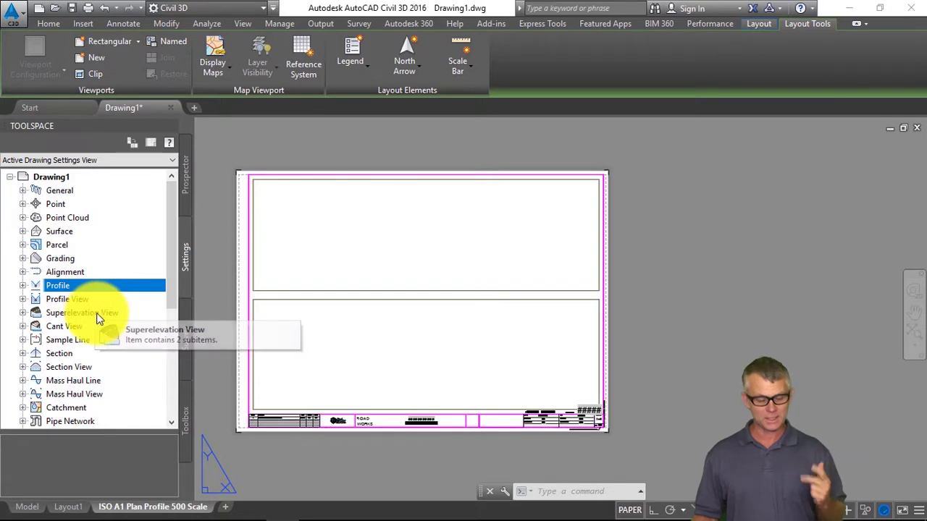
click(23, 286)
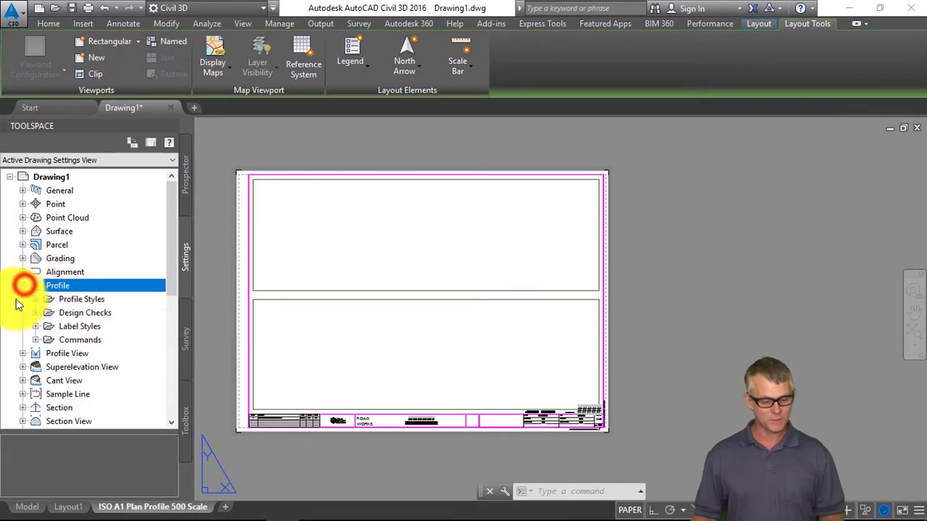
click(36, 339)
click(113, 326)
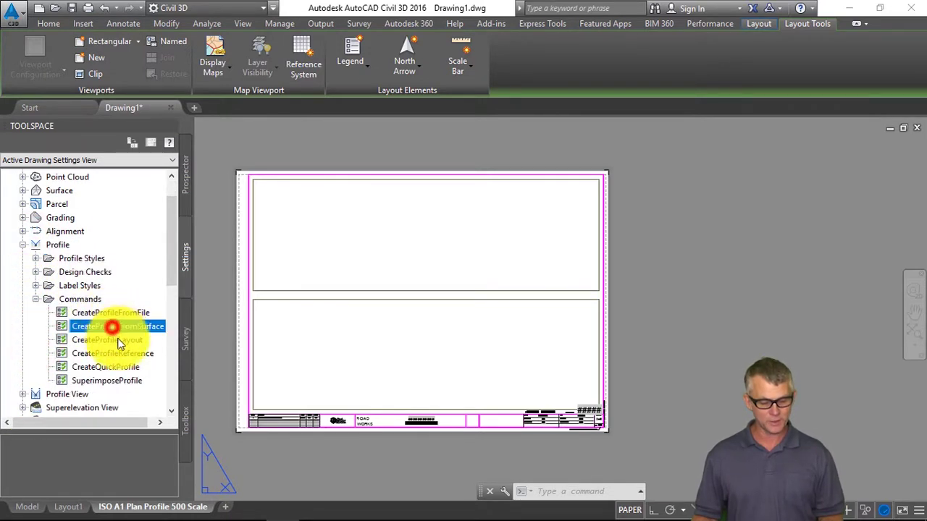
double_click(145, 329)
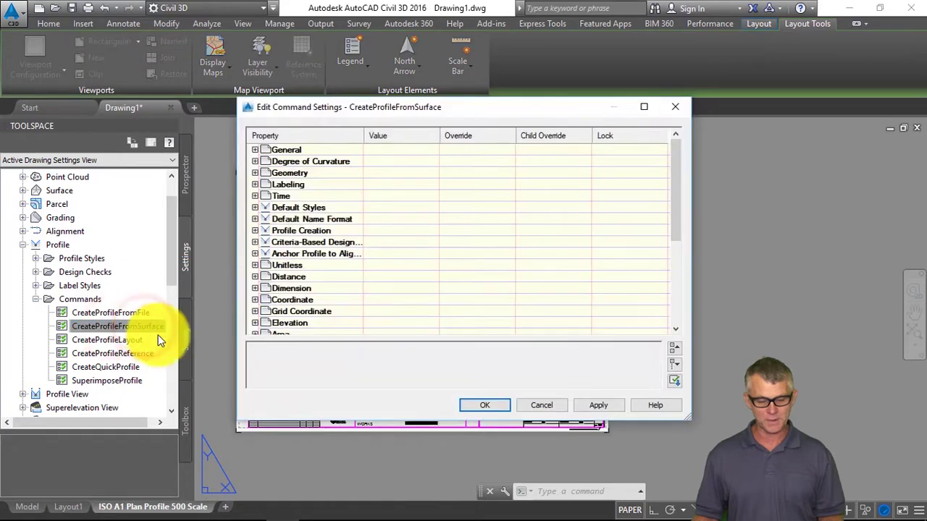
click(257, 209)
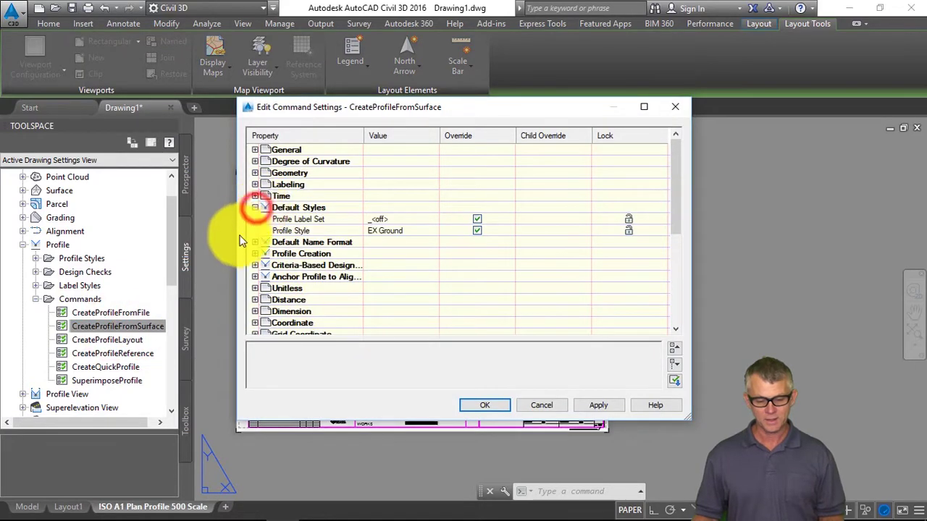
click(299, 220)
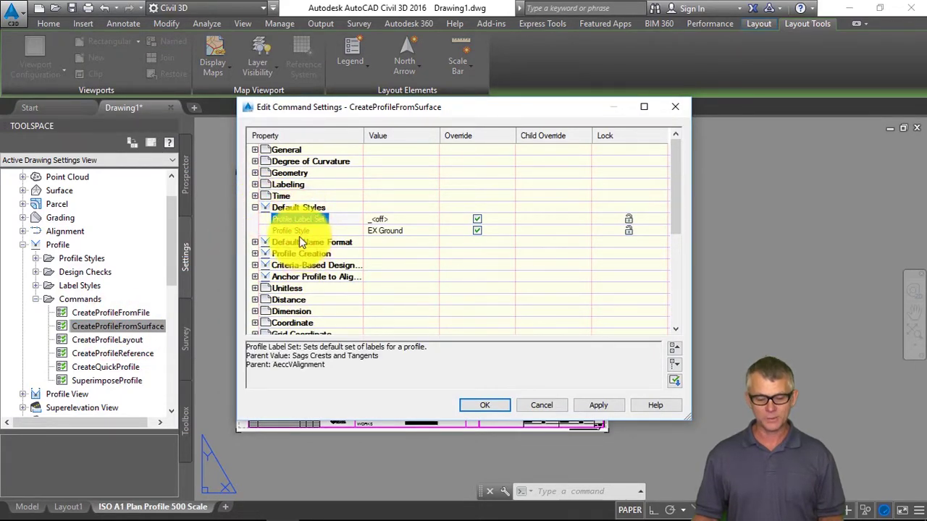
click(294, 231)
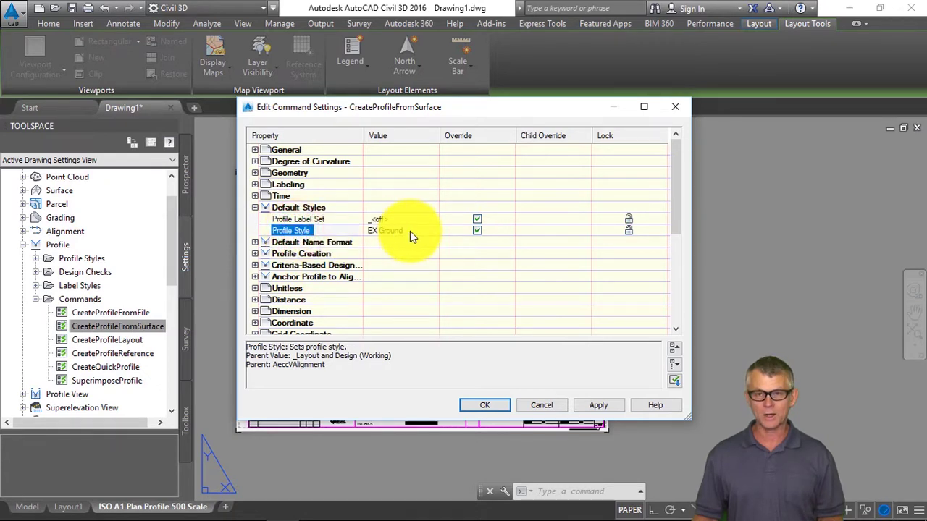
Examine the Profile Name Template under Default Name Format for CreateProfileFromSurface, and cancel out of the command settings.
click(255, 242)
click(311, 254)
click(384, 265)
click(398, 257)
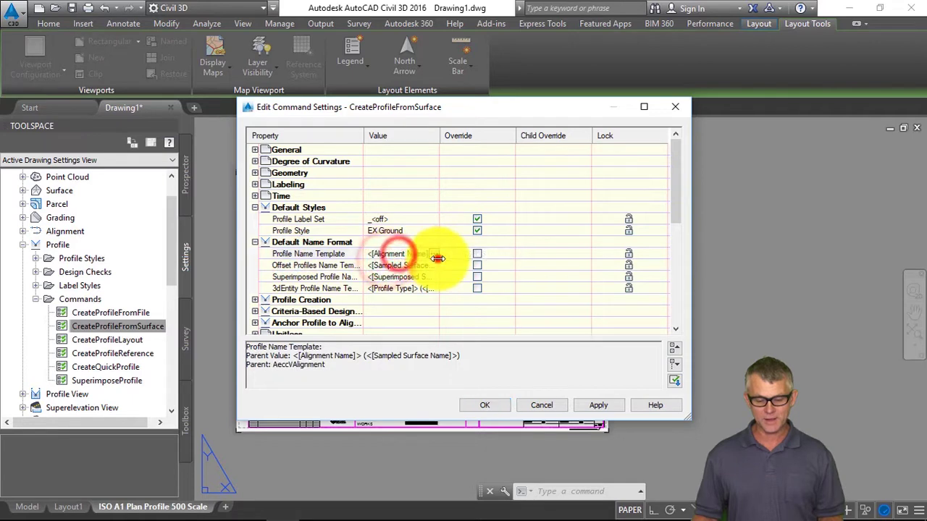
click(433, 254)
click(372, 237)
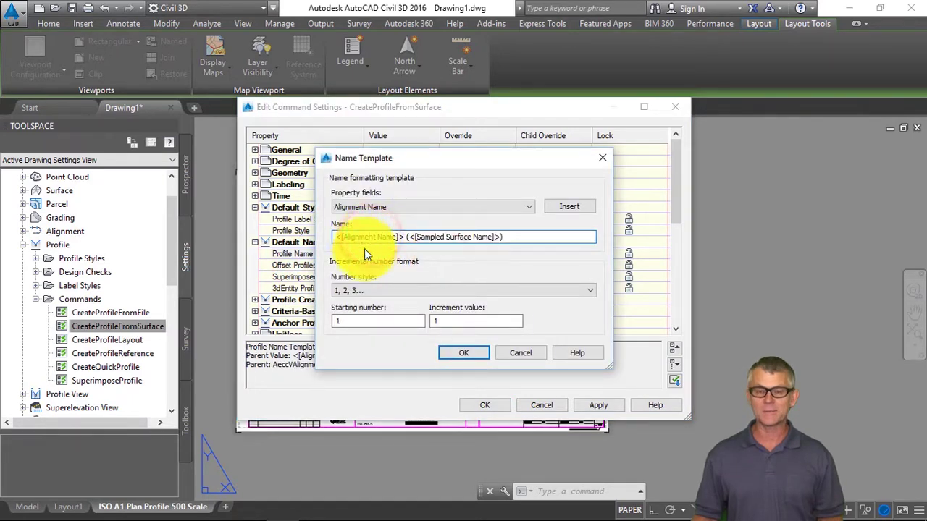
click(530, 353)
click(540, 405)
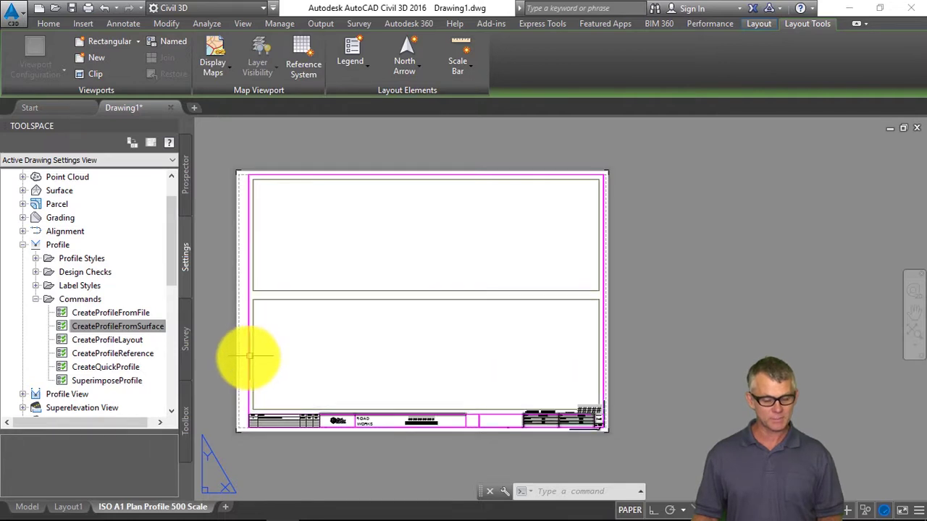
Open the 07 - Utility Hydro description key set from the Point settings in the description key editor.
scroll(115, 275, up, 1)
click(23, 205)
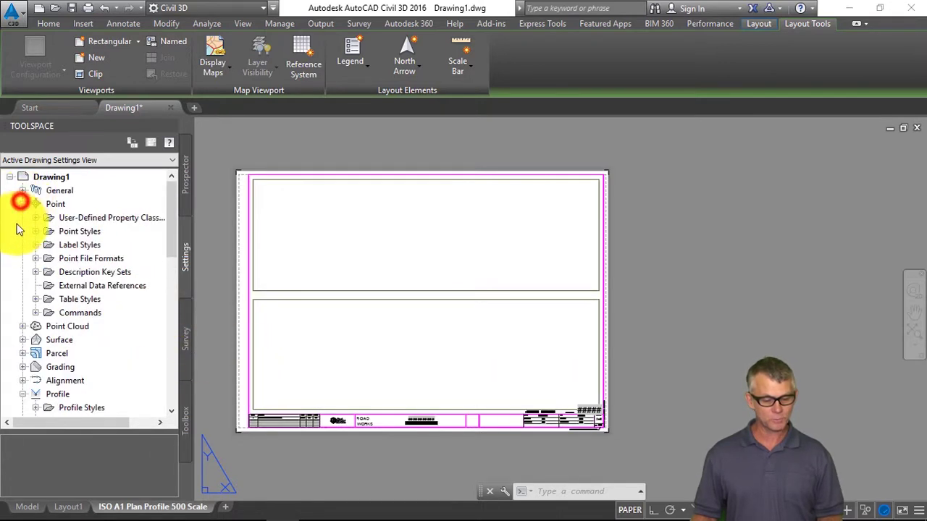
click(36, 271)
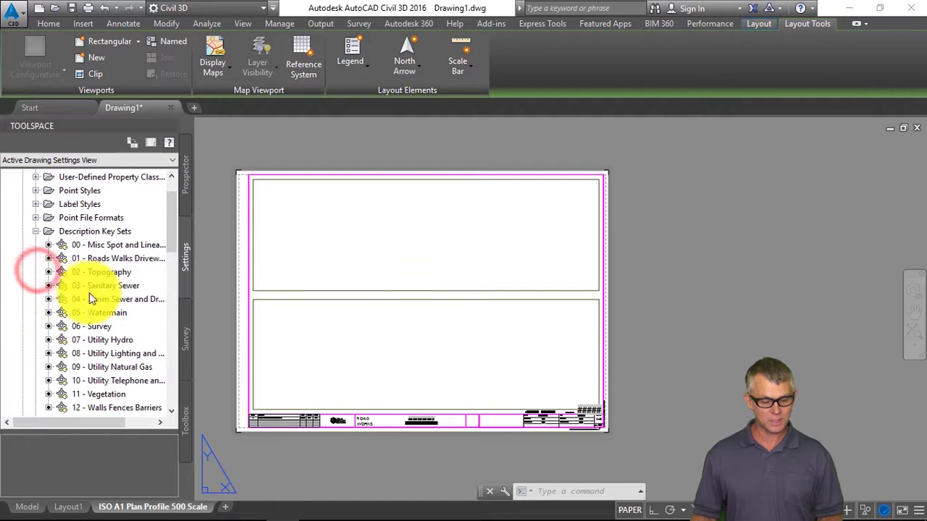
right_click(121, 339)
click(167, 366)
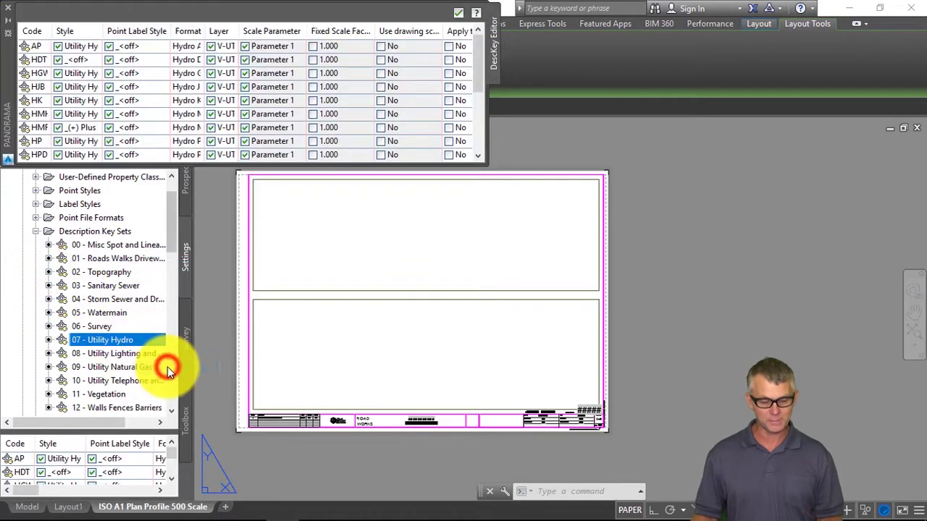
Examine the point styles, label styles, formats and layers assigned to the hydro codes, and close the description key editor.
mouse_move(6, 101)
mouse_down()
mouse_move(179, 281)
mouse_move(283, 238)
mouse_move(327, 205)
mouse_up()
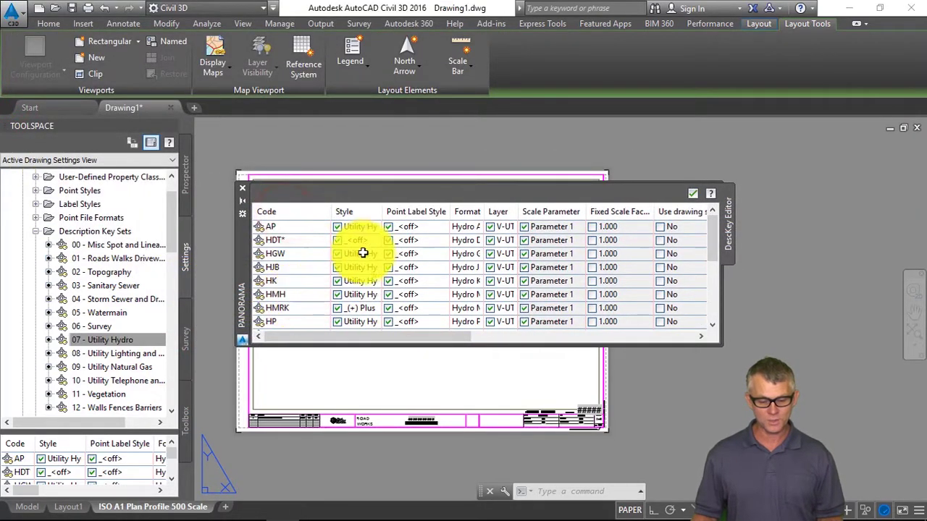
drag(385, 210, 431, 208)
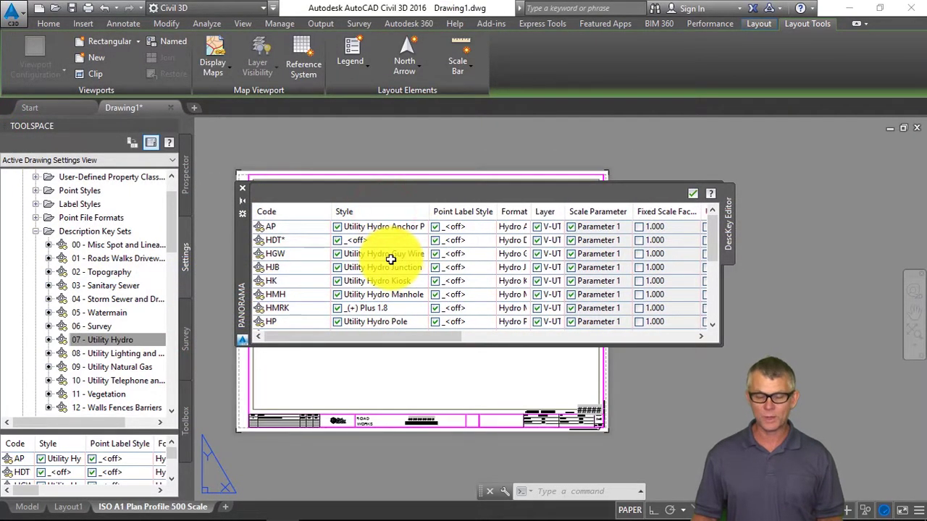
scroll(390, 270, down, 3)
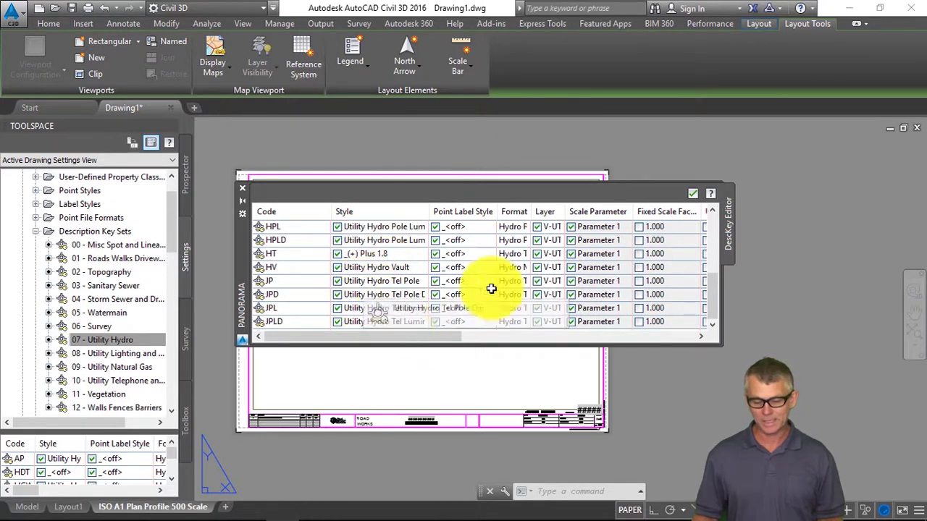
drag(565, 211, 630, 205)
click(243, 187)
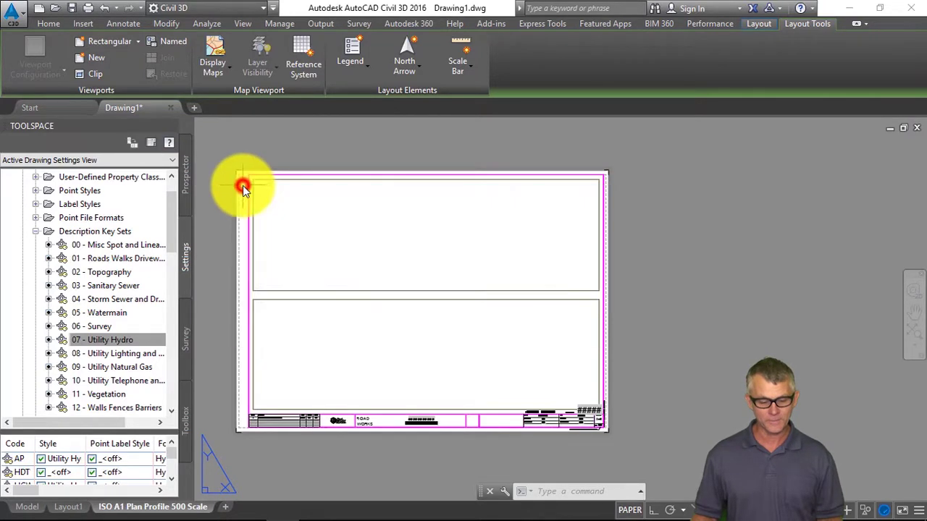
Examine the drawing's point groups in the Prospector tree, enlarging the tree area to show more of them.
click(184, 176)
double_click(65, 206)
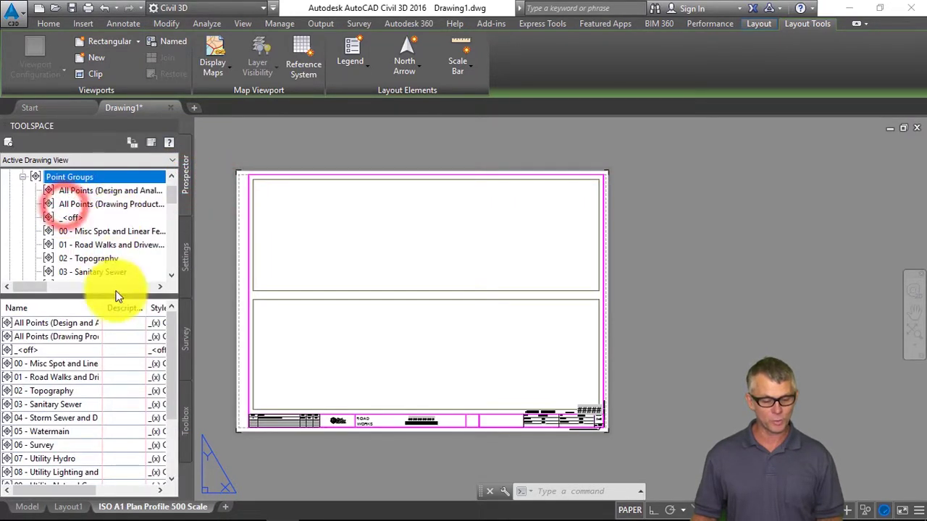
drag(118, 294, 105, 411)
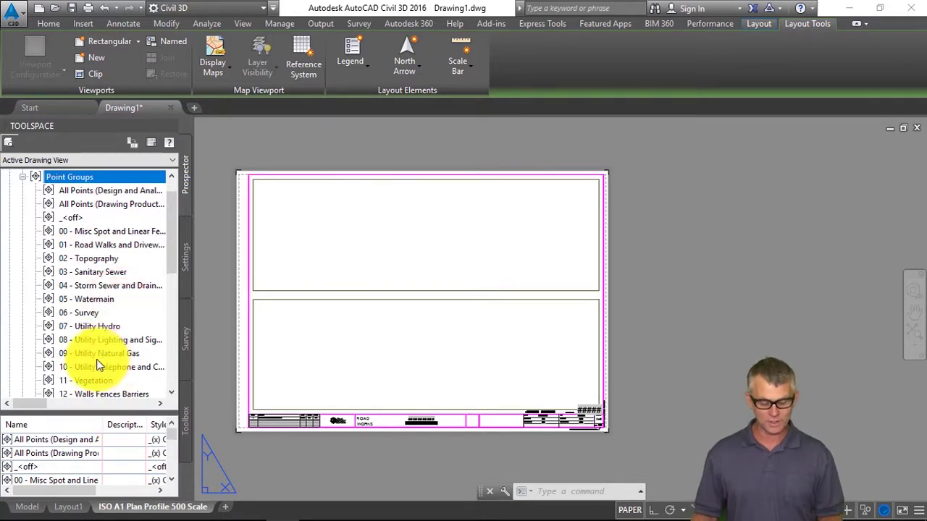
Open the Survey User Settings and locate the Figure Defaults.
click(186, 346)
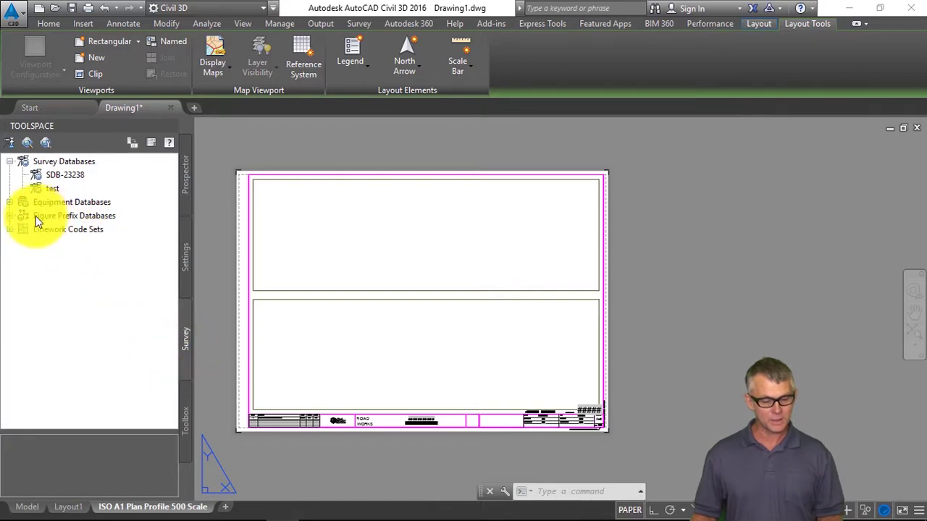
click(11, 145)
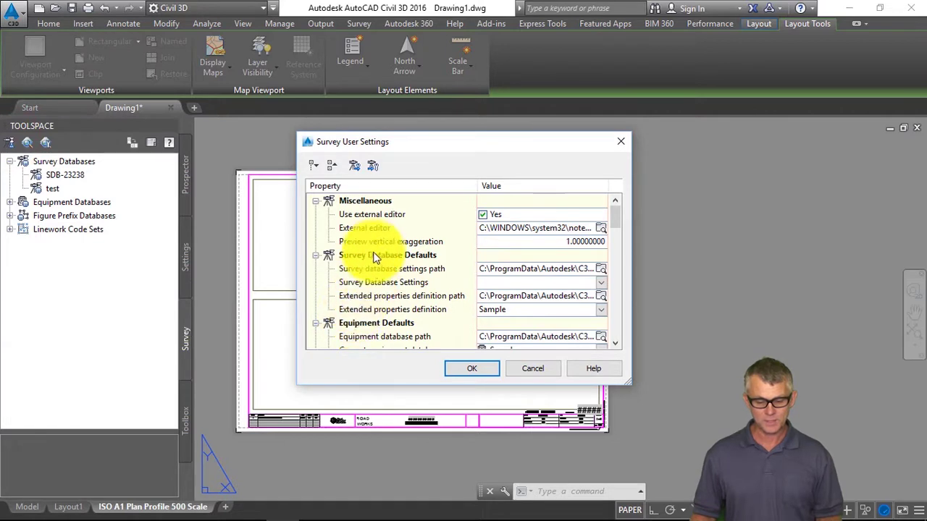
scroll(375, 258, down, 3)
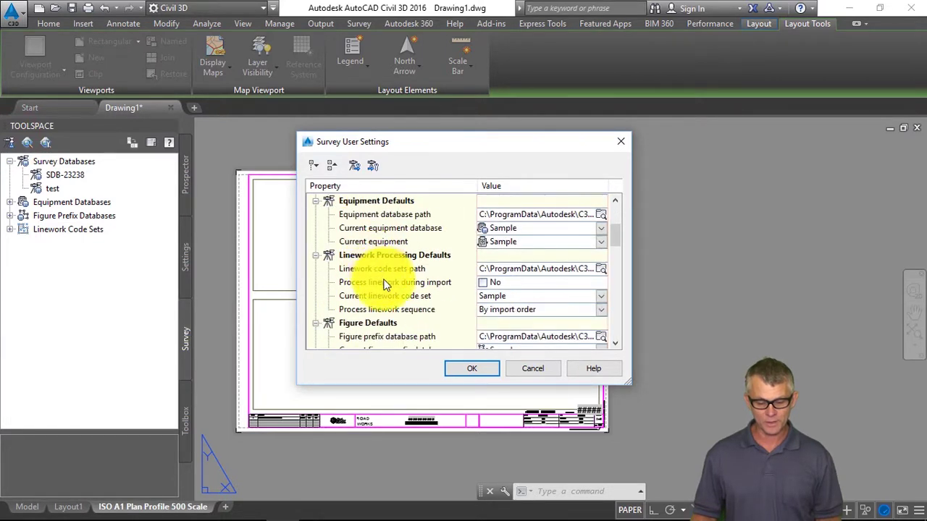
scroll(382, 287, down, 1)
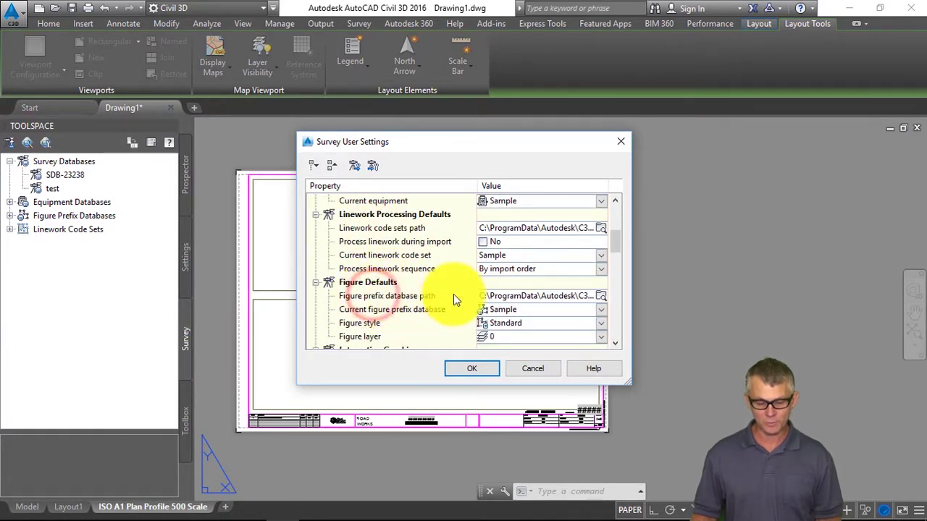
Set the figure prefix database path to the Figure Prefix Database folder under 1_MMCD Civil 3D 2015 in C:\CAD Standards.
click(604, 296)
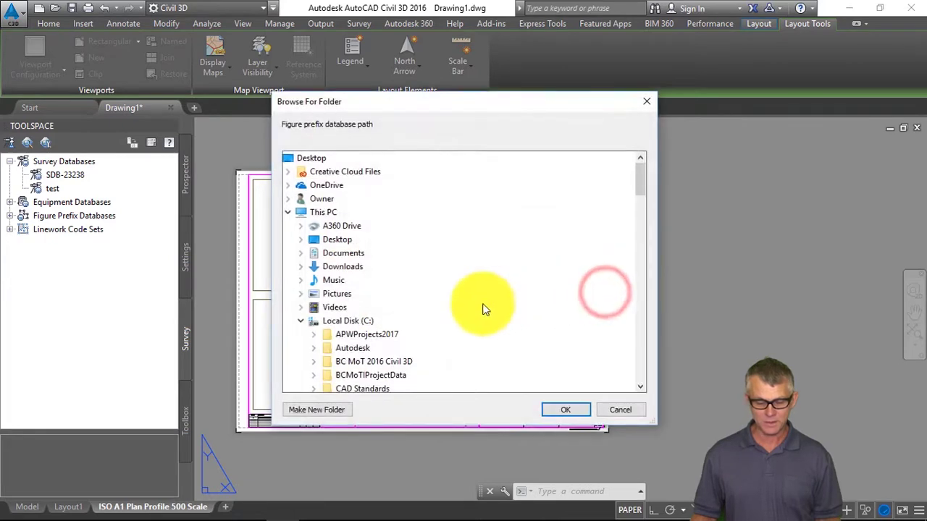
click(366, 321)
scroll(448, 334, down, 1)
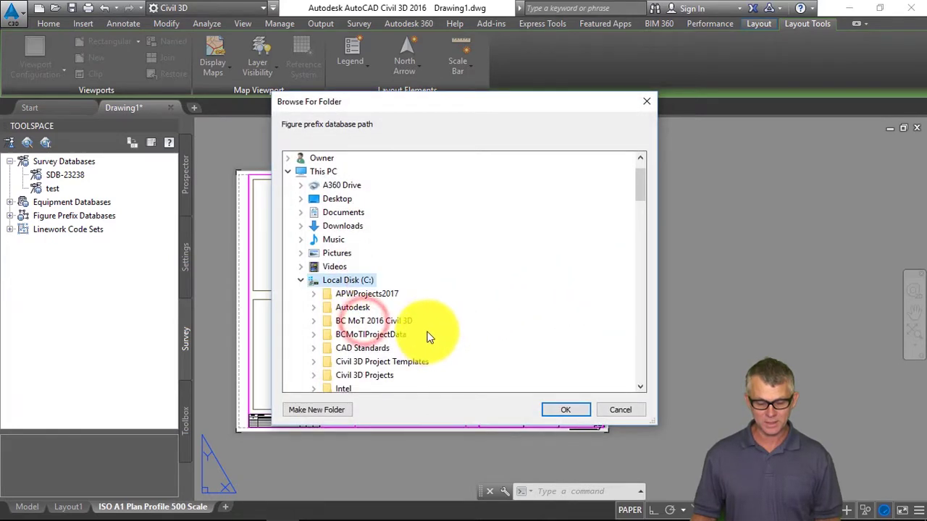
click(373, 347)
scroll(434, 319, down, 2)
click(431, 284)
click(403, 380)
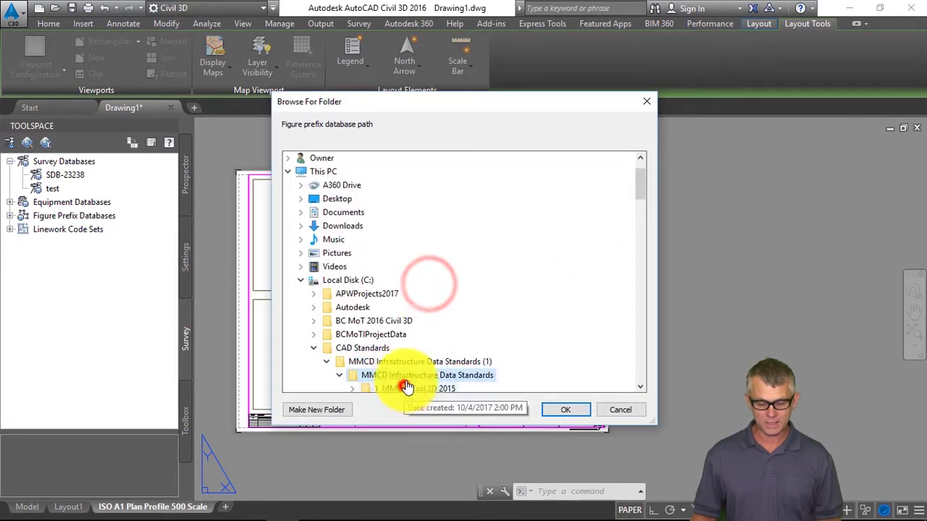
click(436, 310)
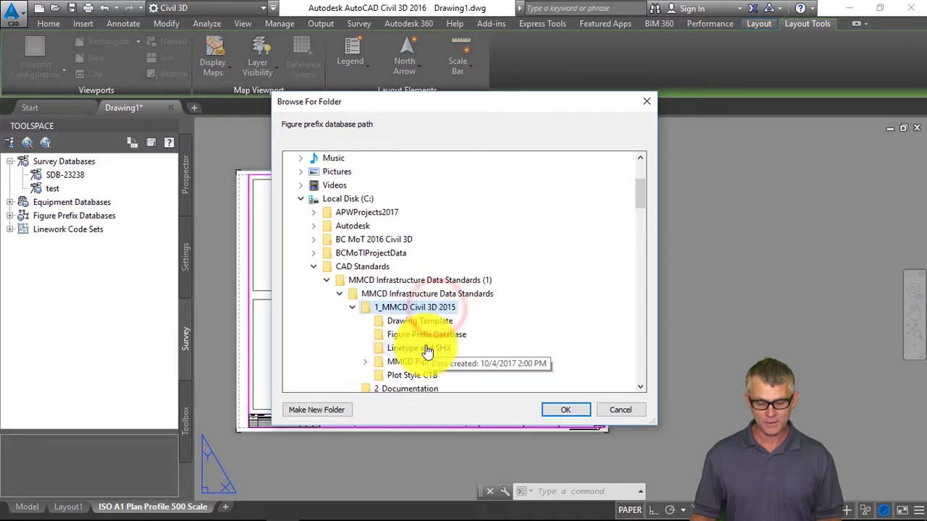
click(455, 337)
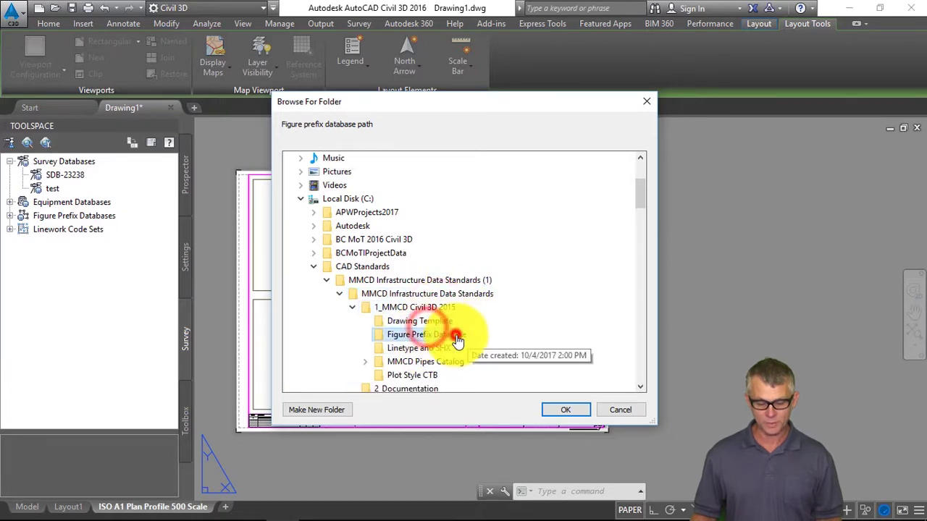
click(566, 410)
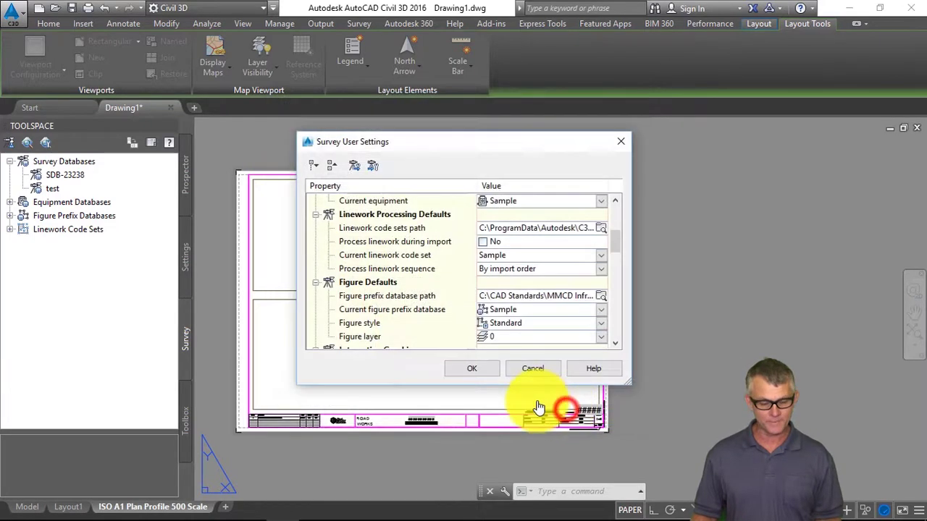
Set the current figure prefix database to MMCD and accept the survey user settings.
click(601, 310)
click(542, 322)
click(467, 369)
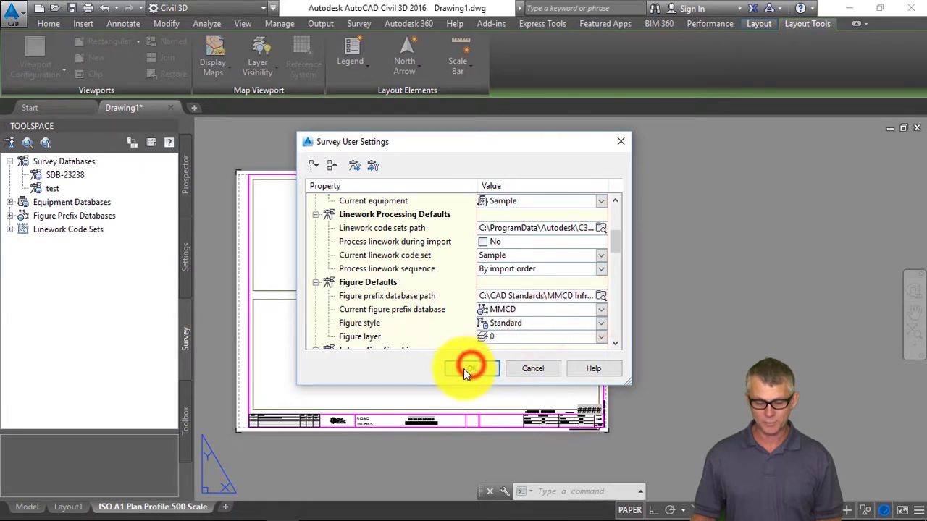
Examine the breakline, layer and style assignments in the MMCD figure prefix database, and close its manager.
click(10, 216)
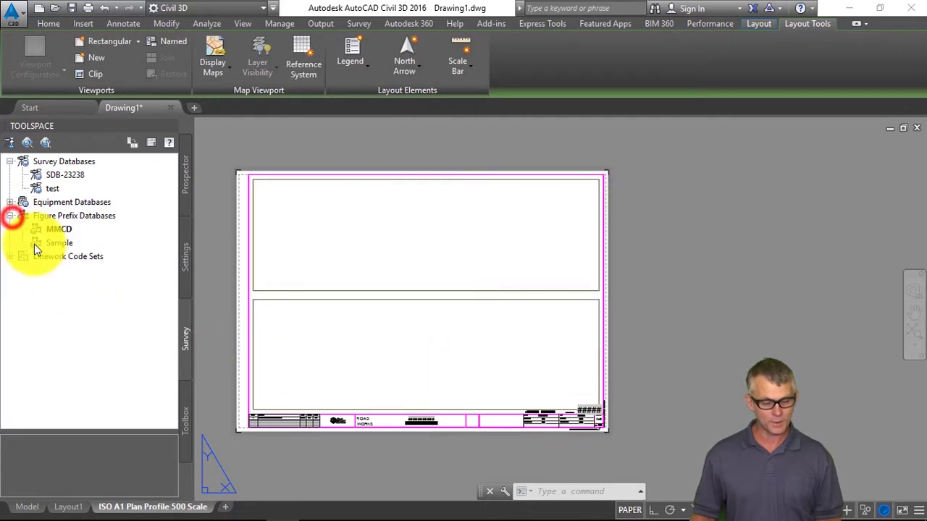
double_click(60, 229)
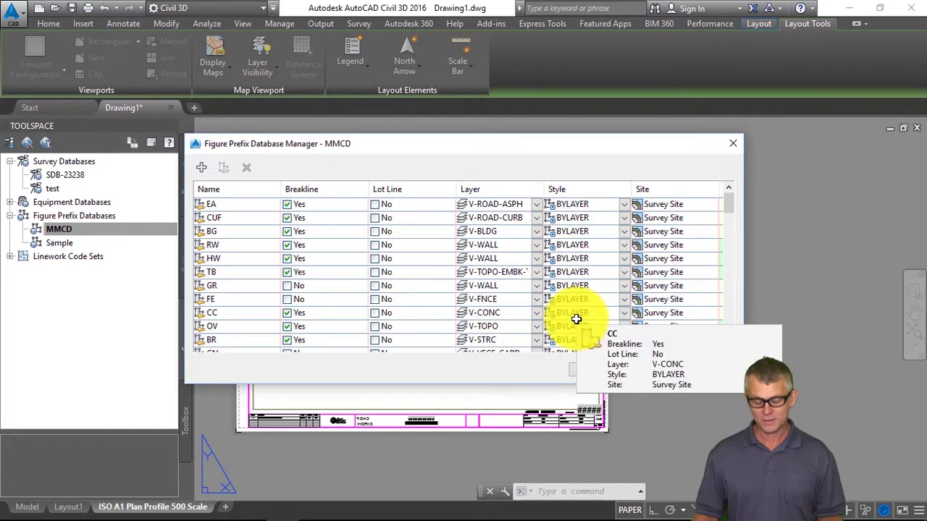
click(652, 371)
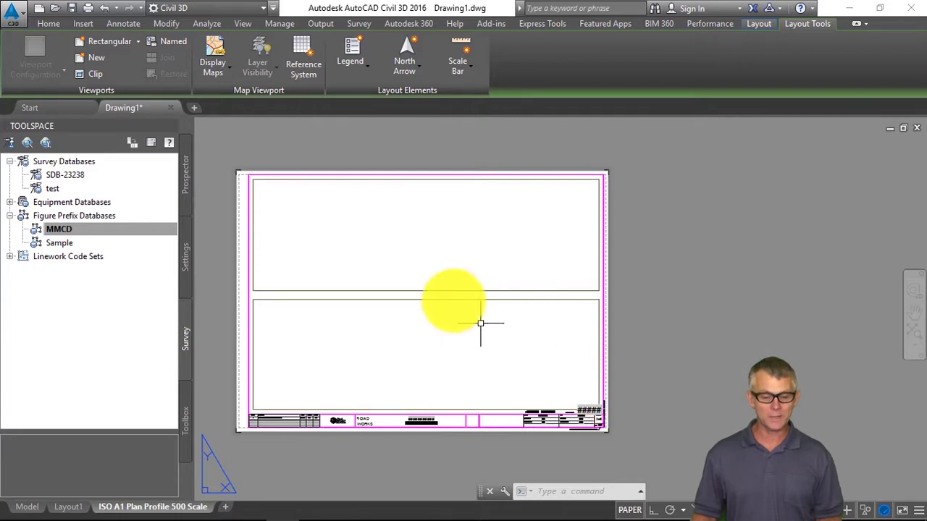
Open the Pipe Network Catalog Settings through Set Network Catalog and check the current catalog folder path.
click(166, 23)
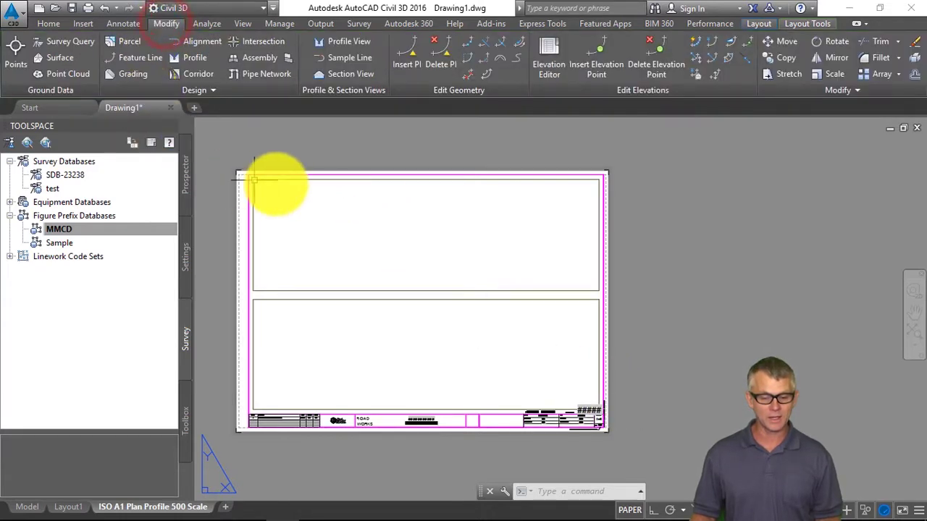
click(266, 74)
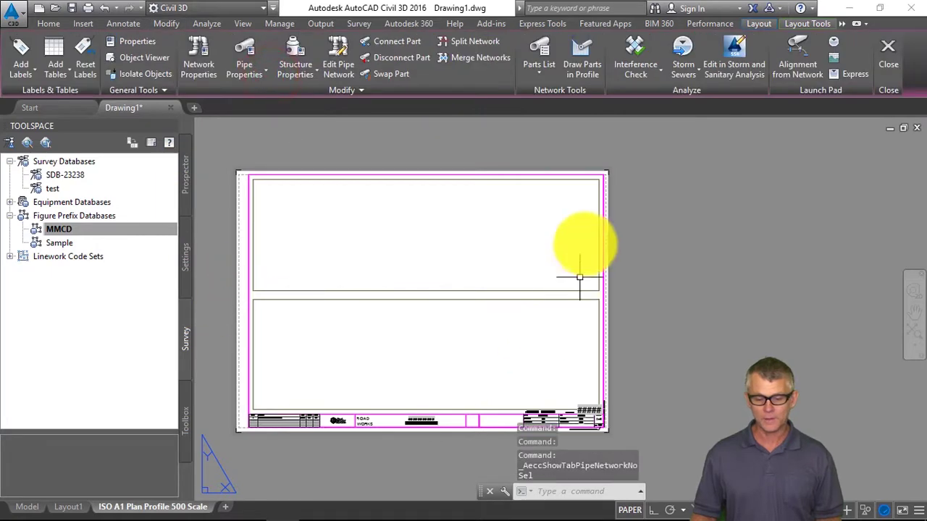
click(536, 73)
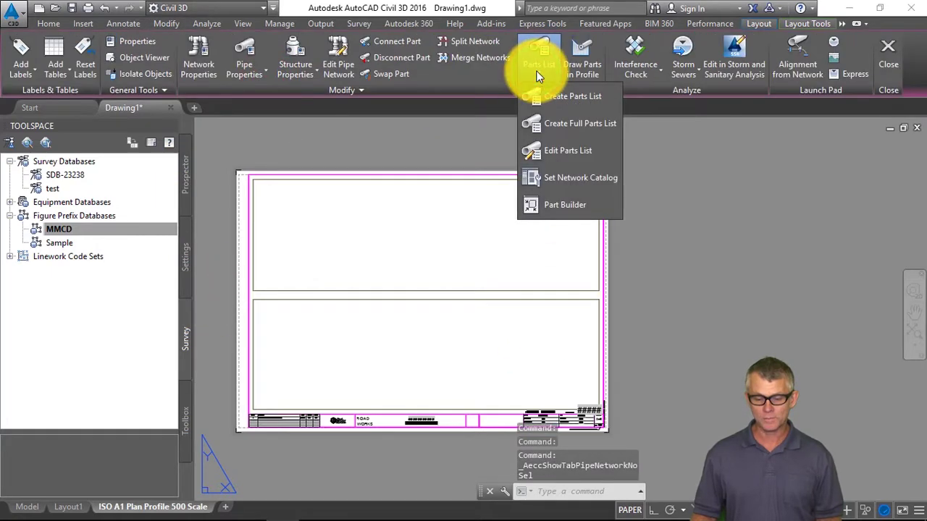
click(559, 178)
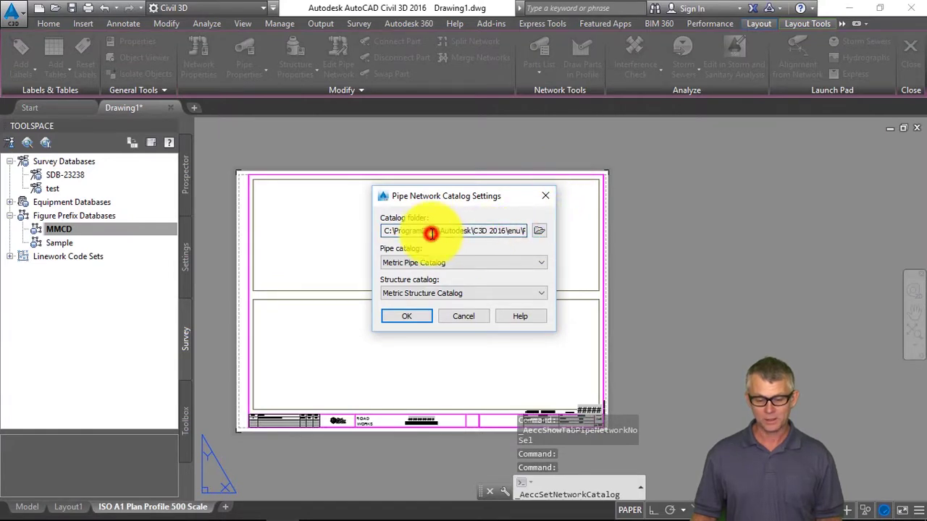
drag(430, 233, 511, 231)
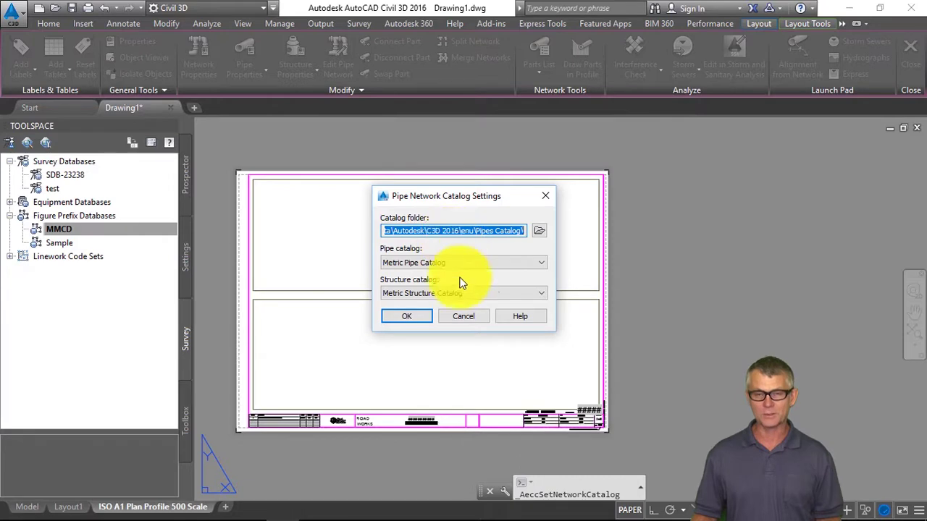
Set the pipe network catalog folder to MMCD Pipes Catalog under 1_MMCD Civil 3D 2015 in C:\CAD Standards.
click(539, 230)
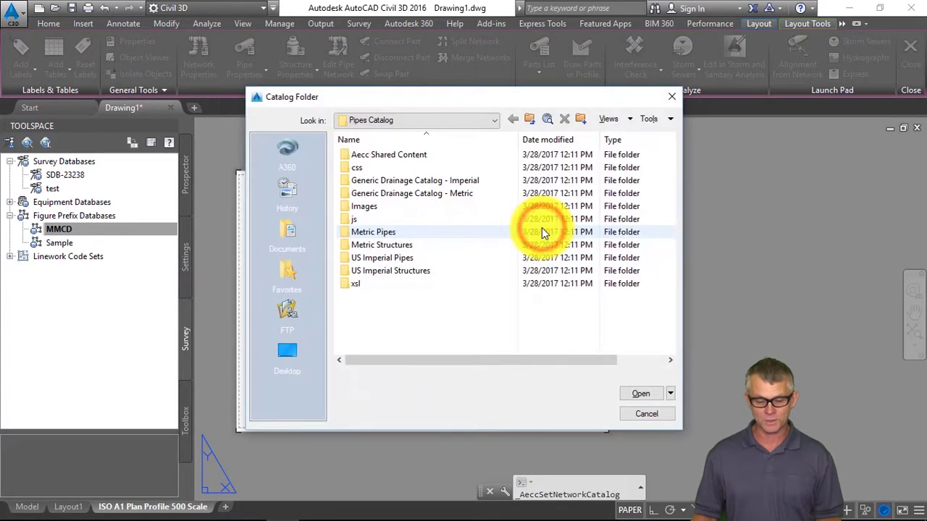
click(387, 120)
click(394, 158)
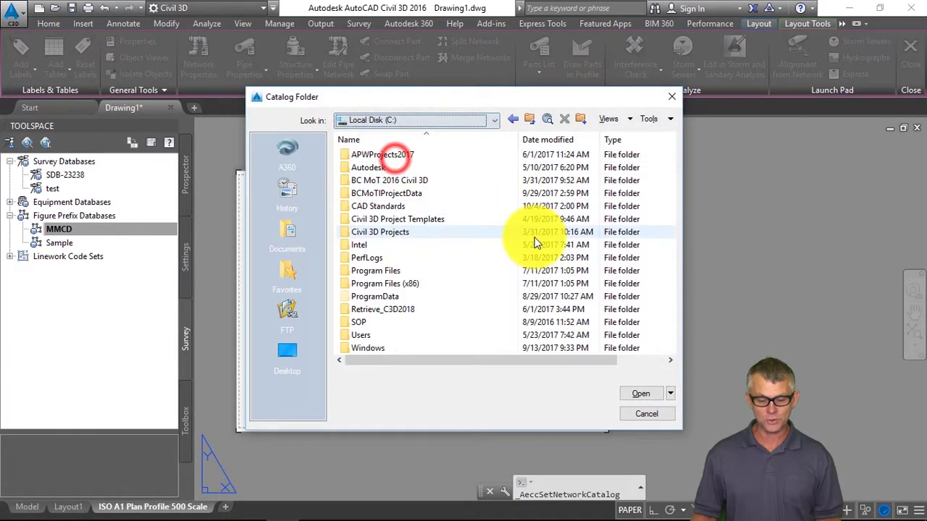
double_click(378, 206)
double_click(418, 150)
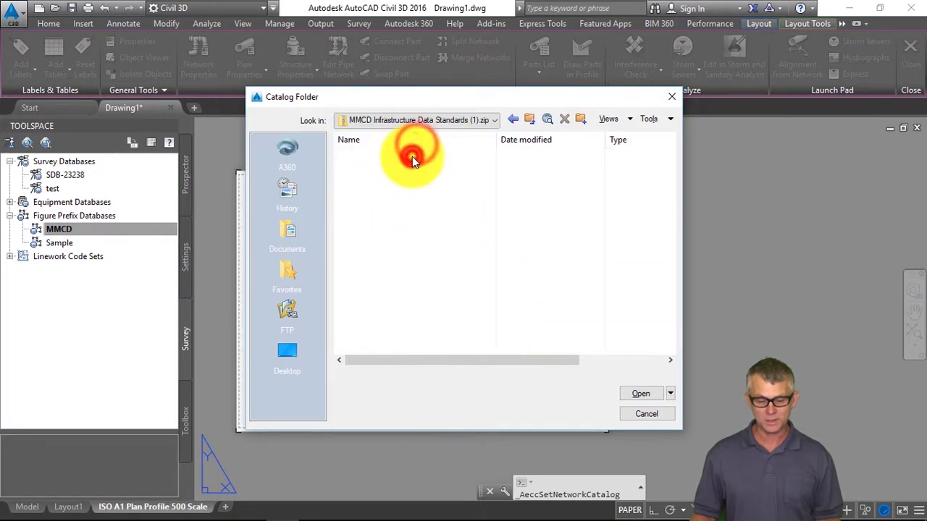
click(529, 119)
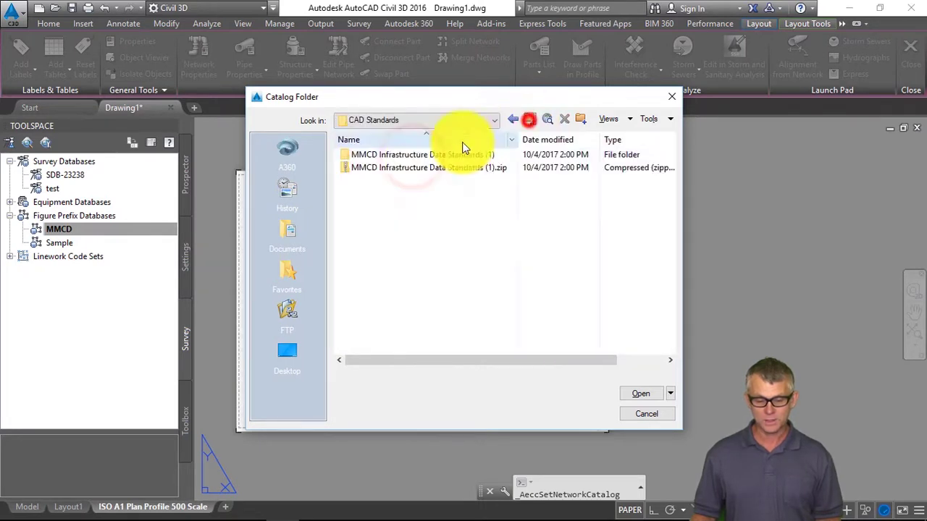
double_click(414, 155)
click(415, 156)
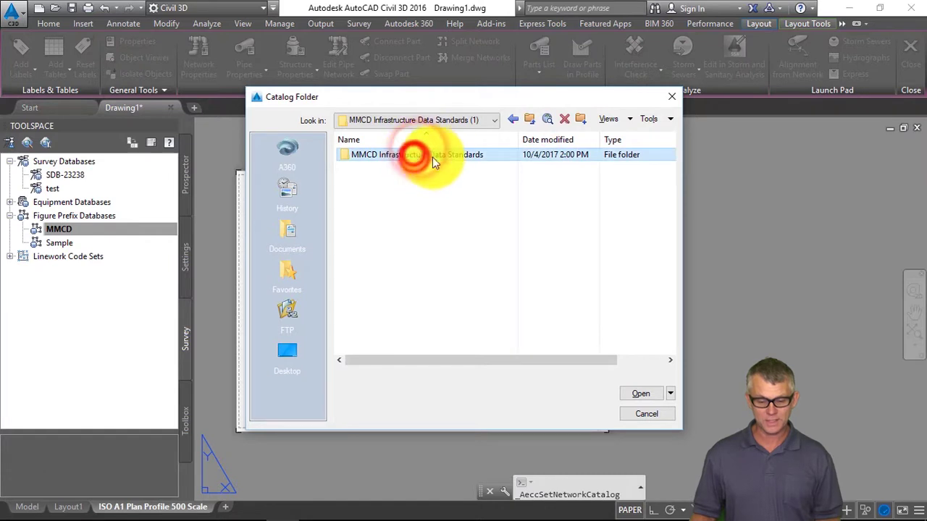
double_click(348, 155)
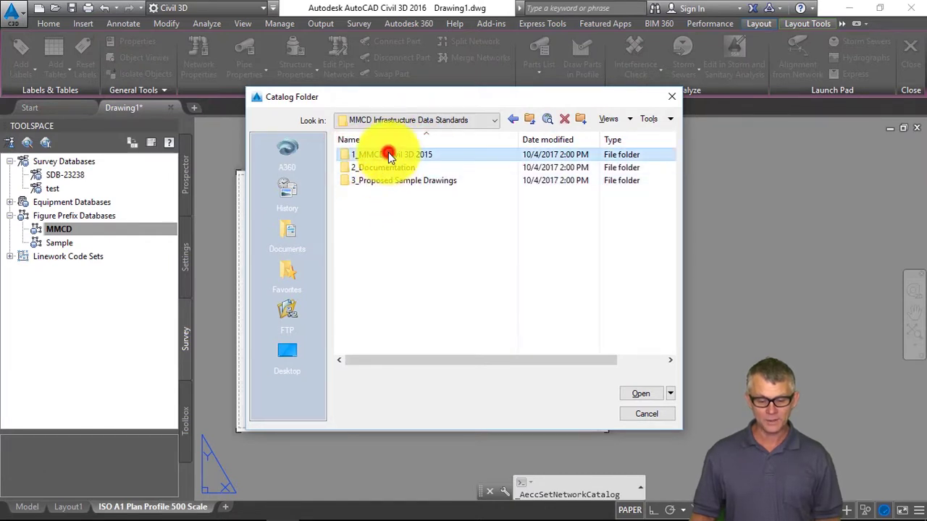
double_click(384, 155)
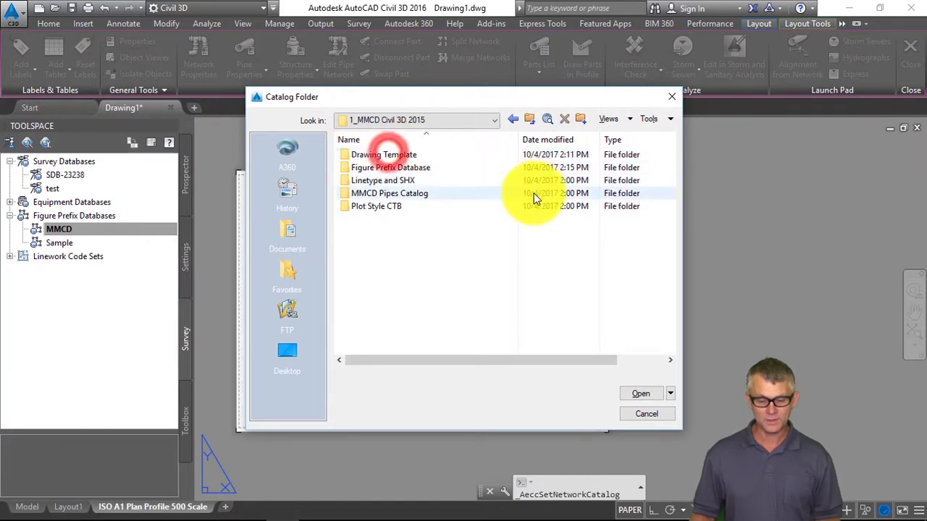
double_click(394, 193)
click(629, 390)
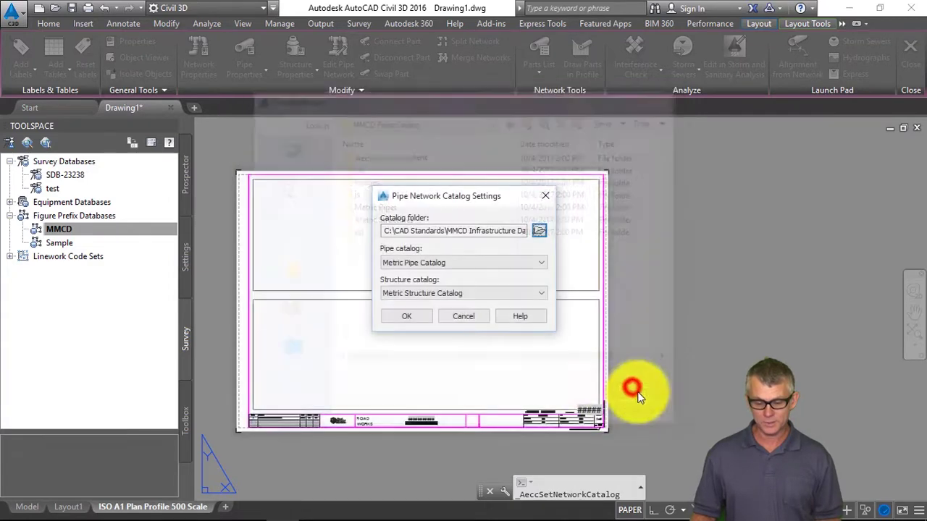
Choose the Metric Pipe Catalog and Metric Structure Catalog, and accept the pipe network catalog settings.
click(416, 261)
click(439, 263)
click(426, 293)
click(423, 304)
click(405, 317)
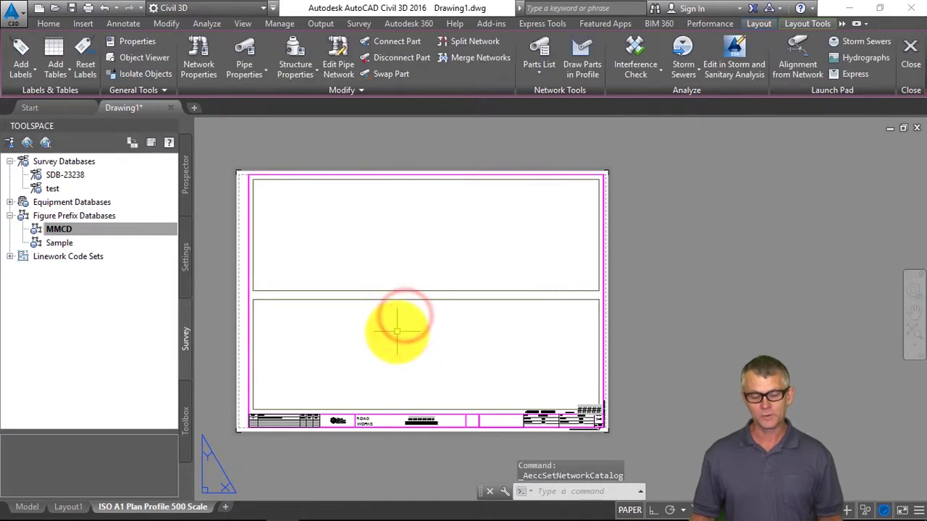
middle_drag(391, 306, 439, 304)
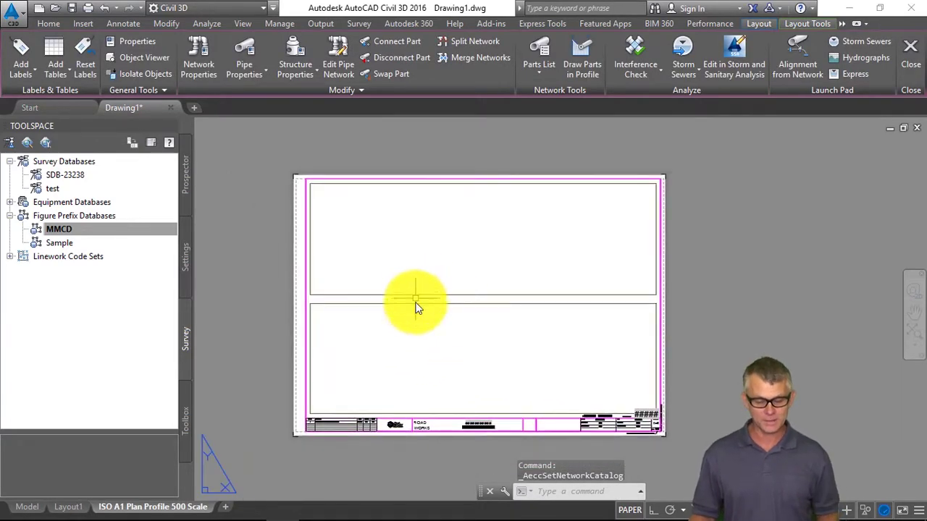
Switch to the PowerPoint slide show and advance to the MMCD Drawing Production Standard Review slide.
key(alt+Tab)
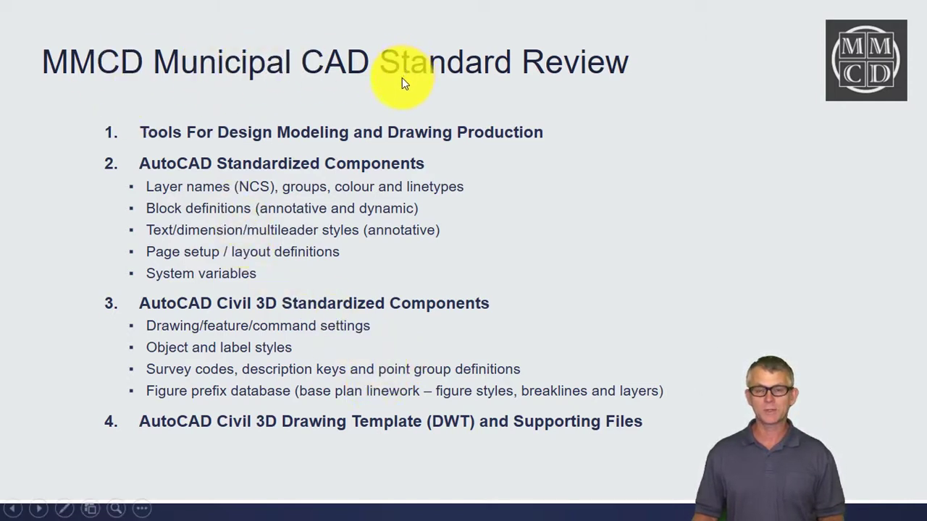
click(380, 234)
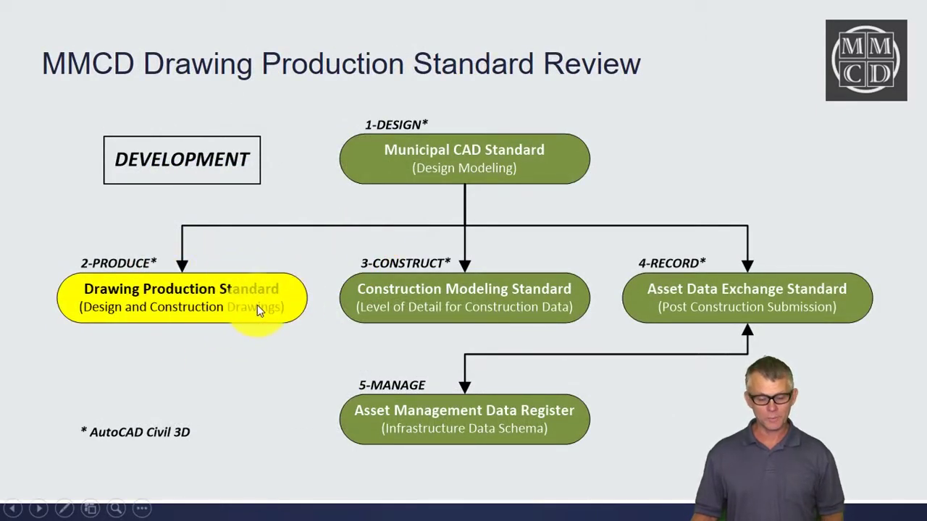
Switch to File Explorer, open the 3_Proposed Sample Drawings folder of the MMCD standards in C:\CAD Standards, and widen the Name column.
key(alt+Tab)
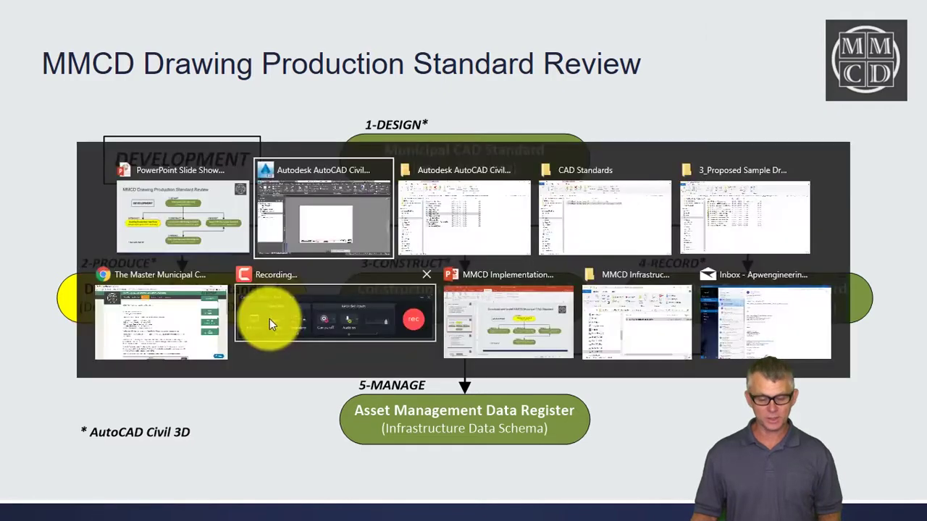
key(Tab)
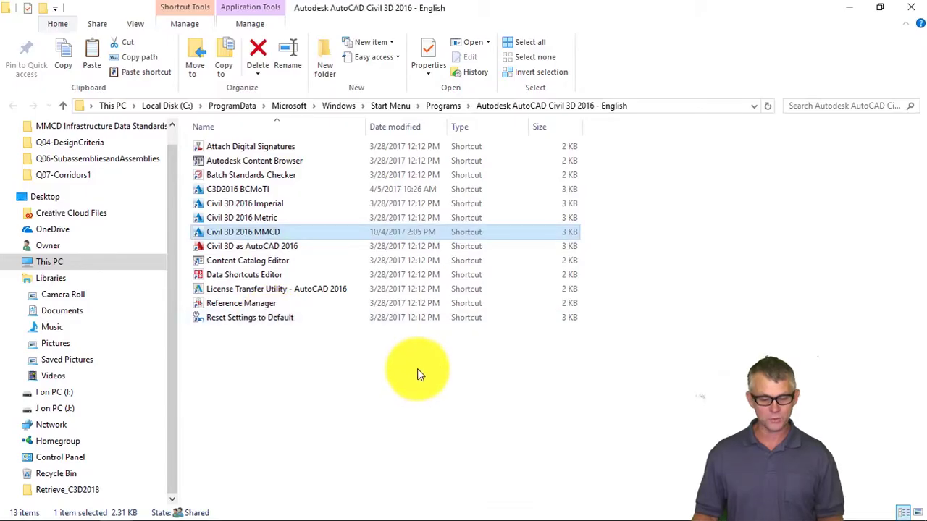
click(64, 263)
double_click(476, 253)
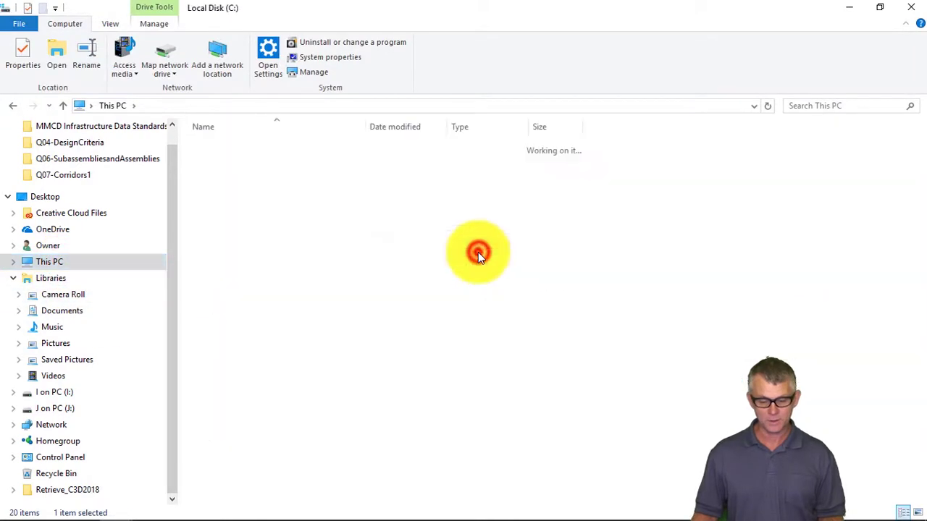
double_click(248, 204)
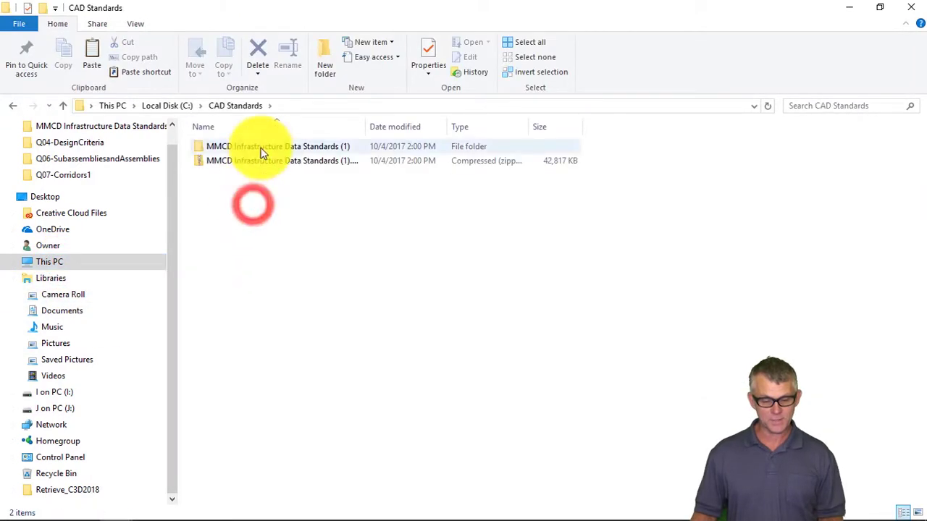
double_click(261, 148)
double_click(260, 149)
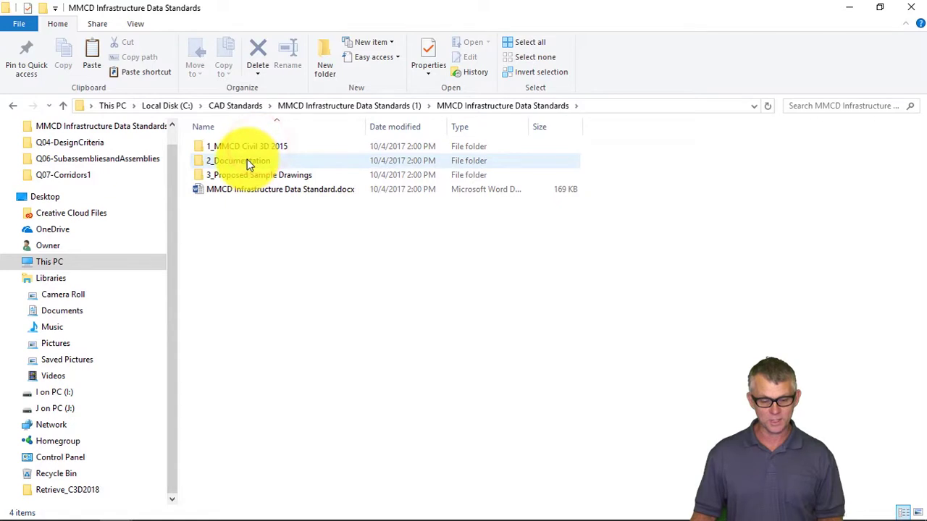
double_click(260, 177)
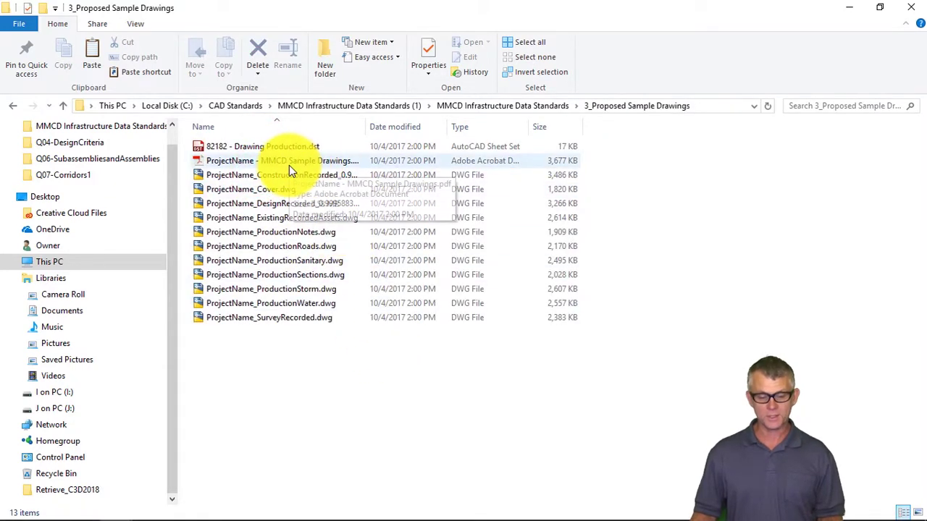
drag(364, 126, 457, 110)
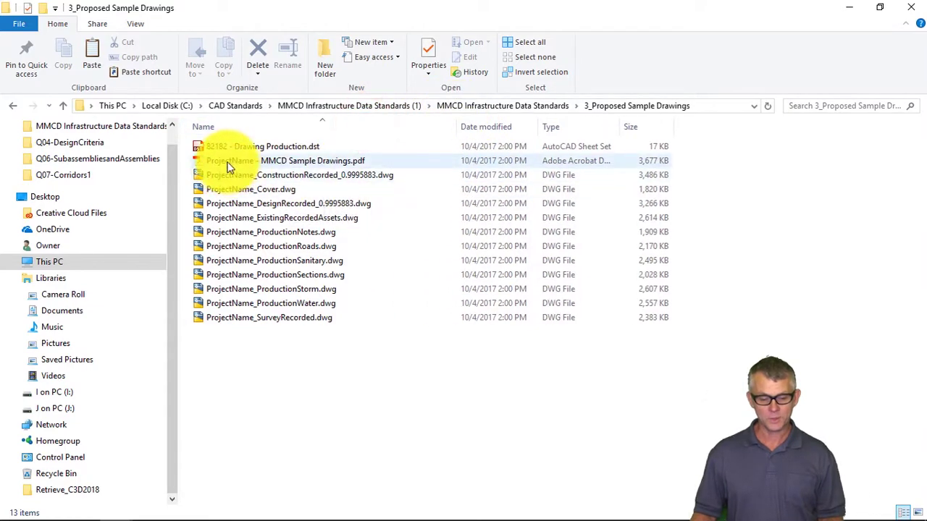
Review the sheets of ProjectName - MMCD Sample Drawings.pdf from the cover to the road sections, and close the document.
double_click(306, 161)
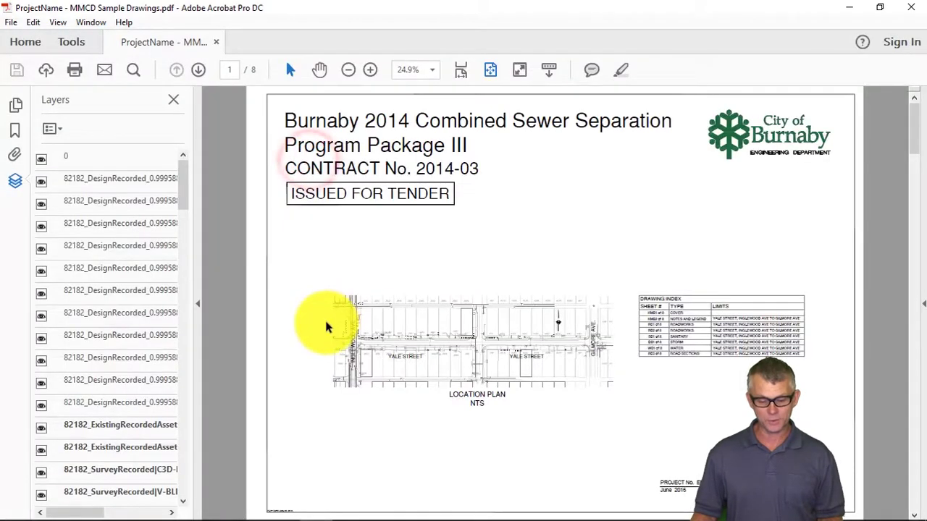
click(918, 364)
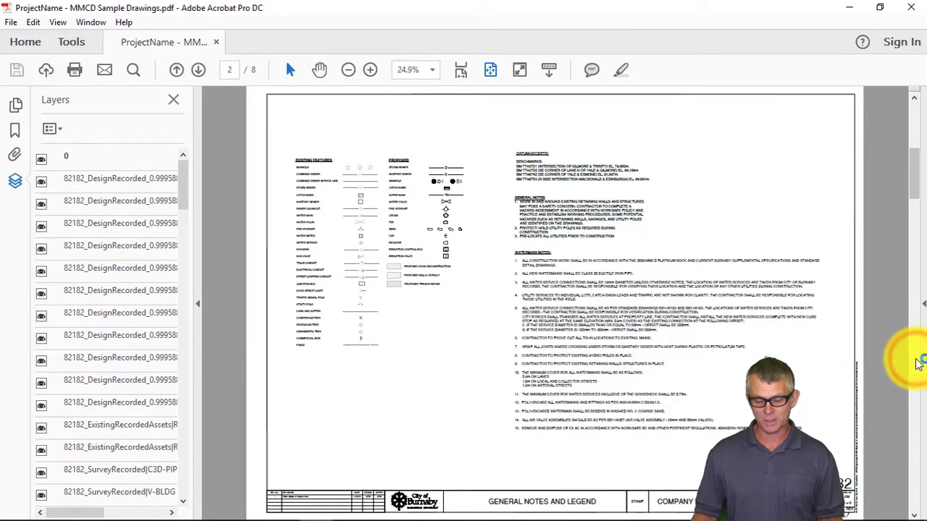
click(916, 364)
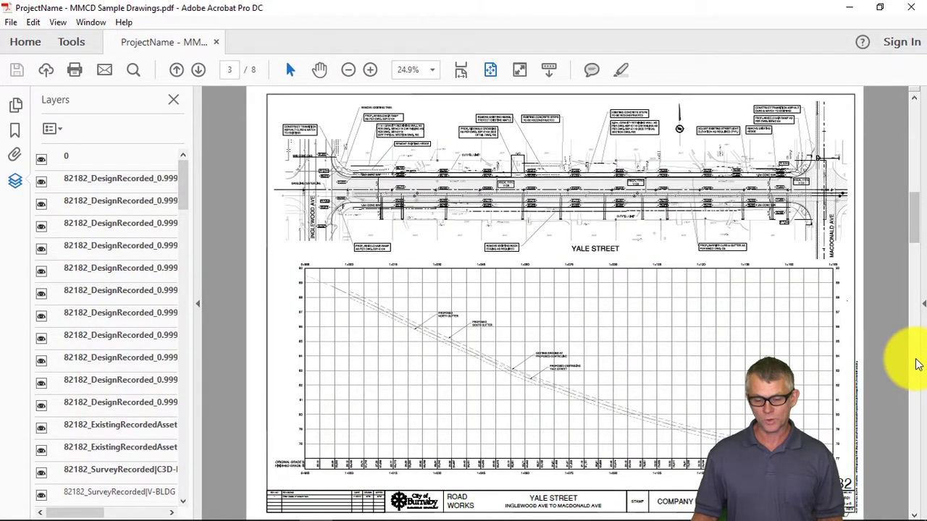
click(916, 364)
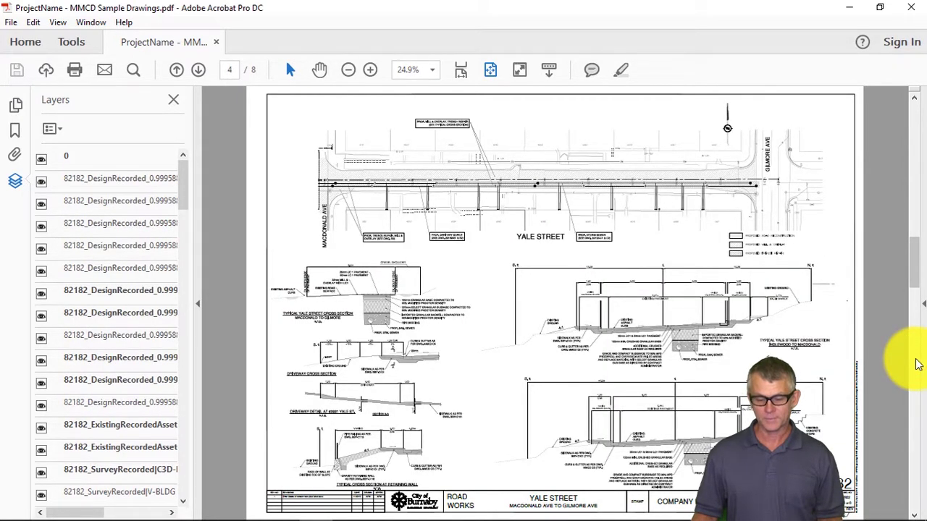
click(917, 364)
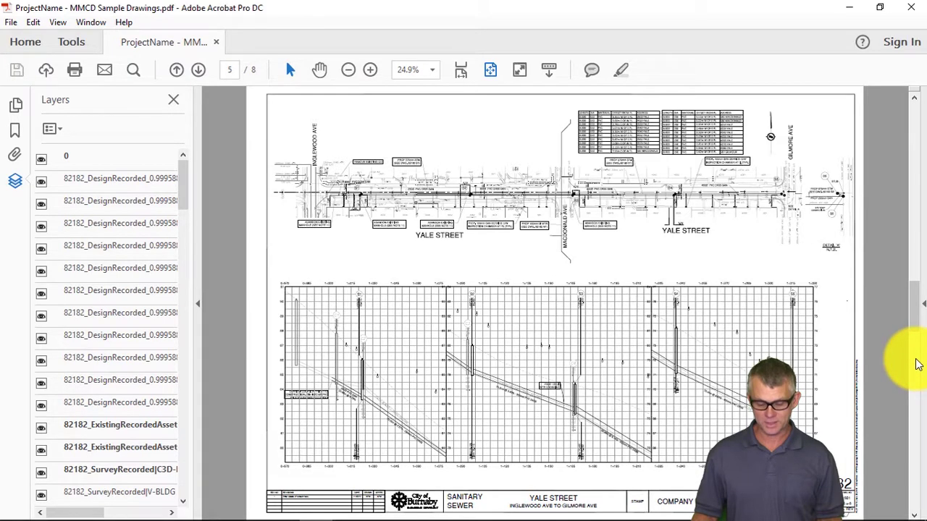
click(917, 364)
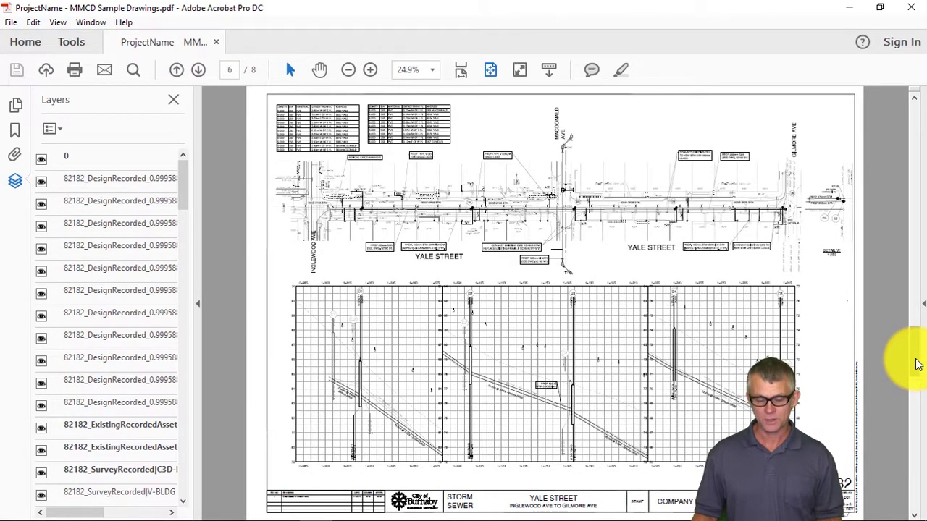
click(913, 400)
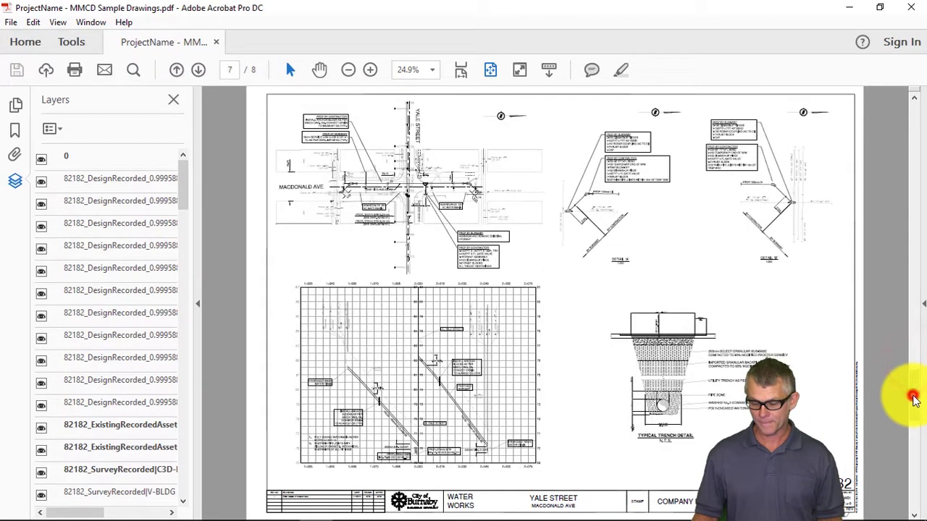
click(914, 455)
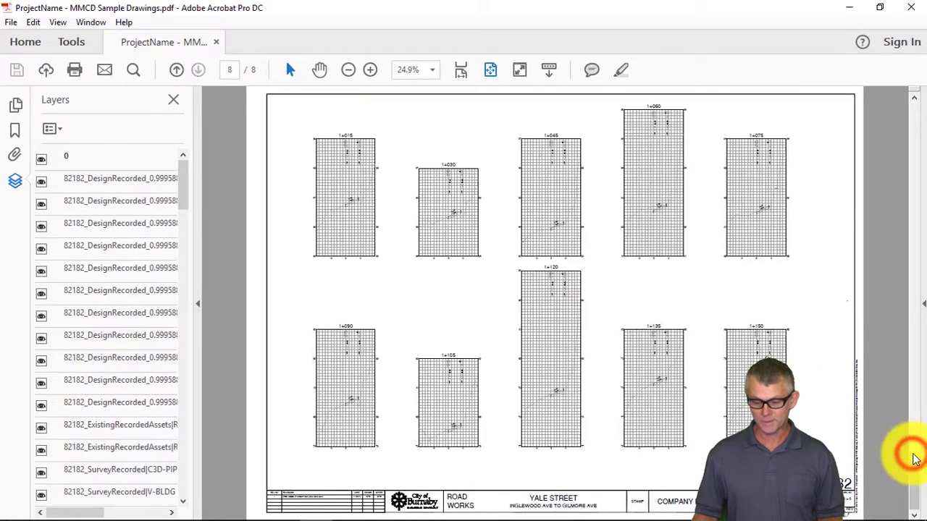
click(916, 501)
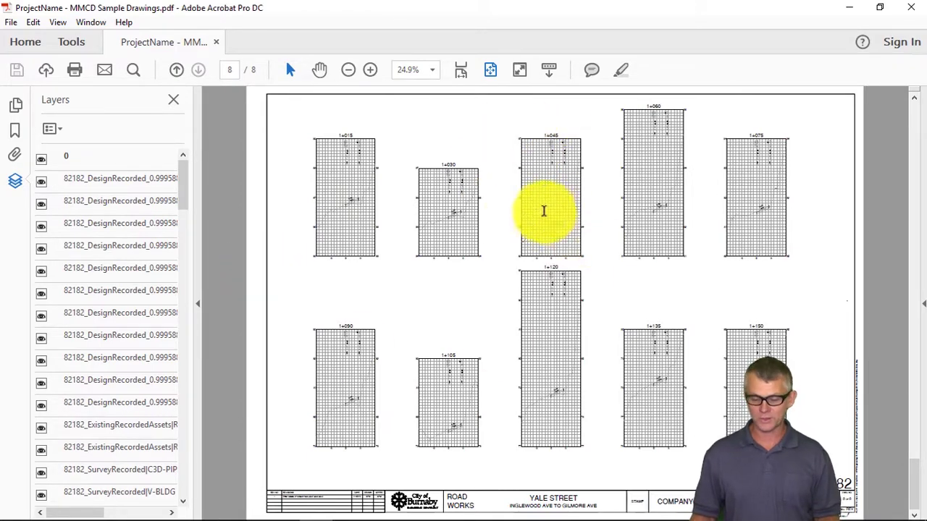
click(914, 142)
click(915, 142)
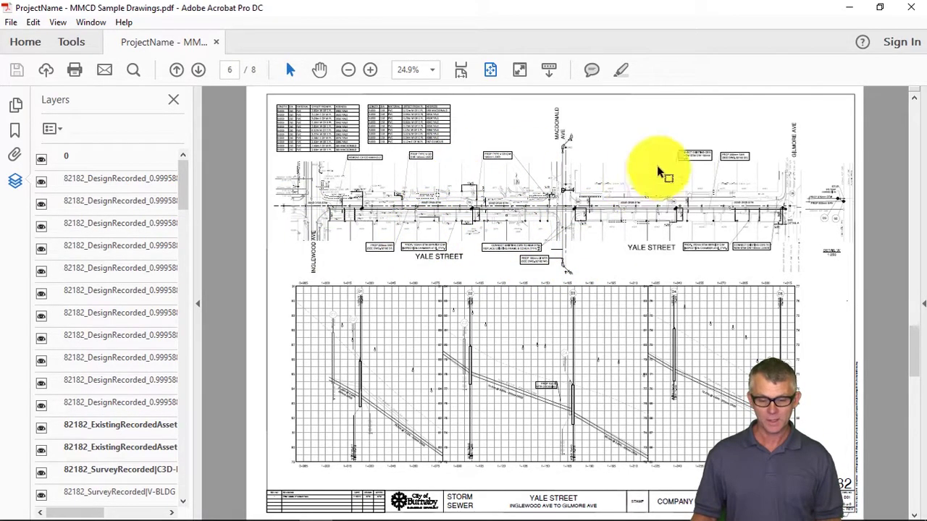
click(912, 10)
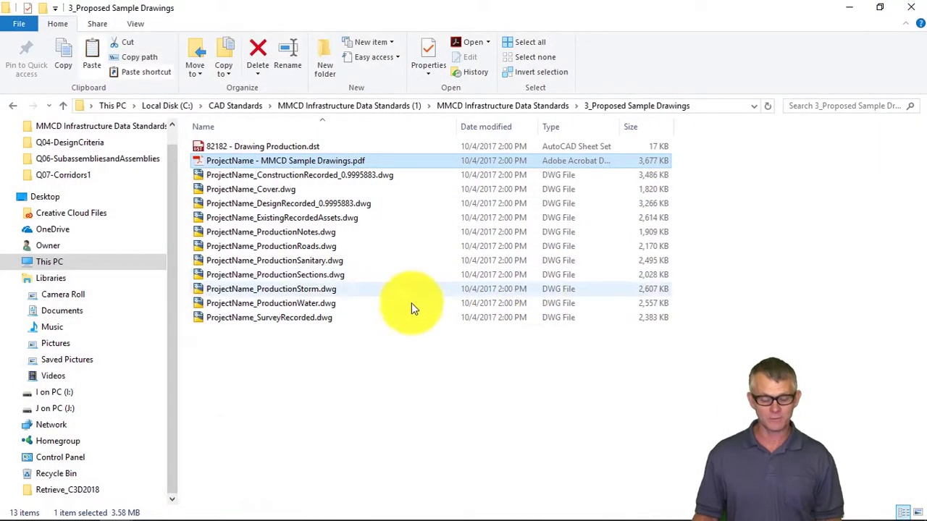
Try to open 82182 - Drawing Production.dst from File Explorer, and switch to Civil 3D to display the Sheet Set Manager.
double_click(278, 147)
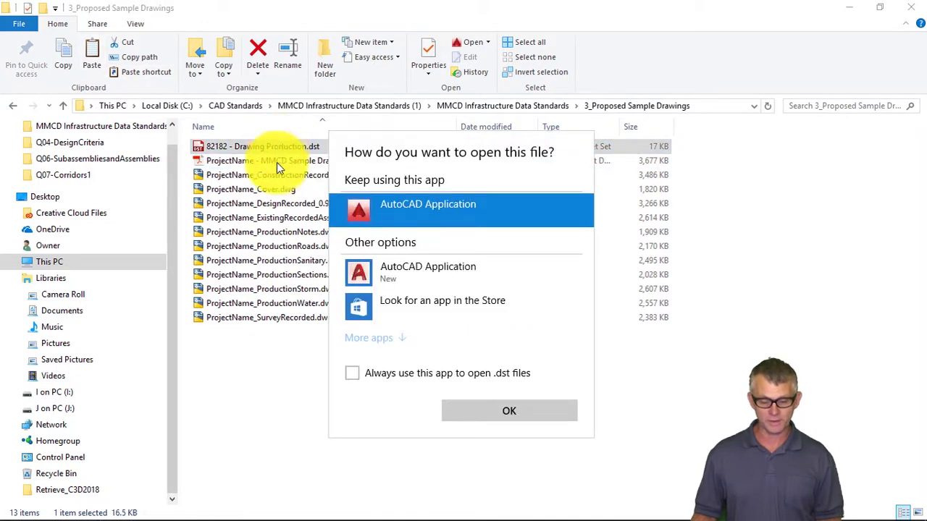
click(325, 446)
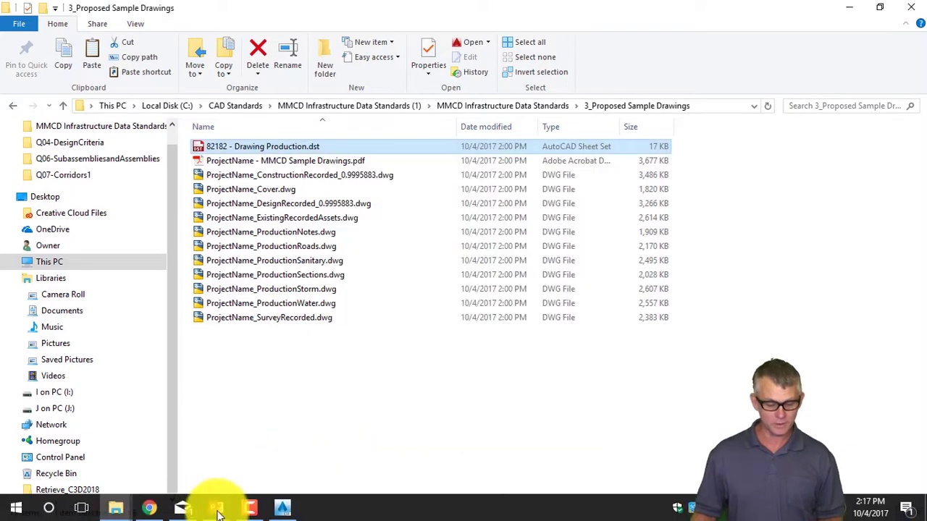
click(276, 511)
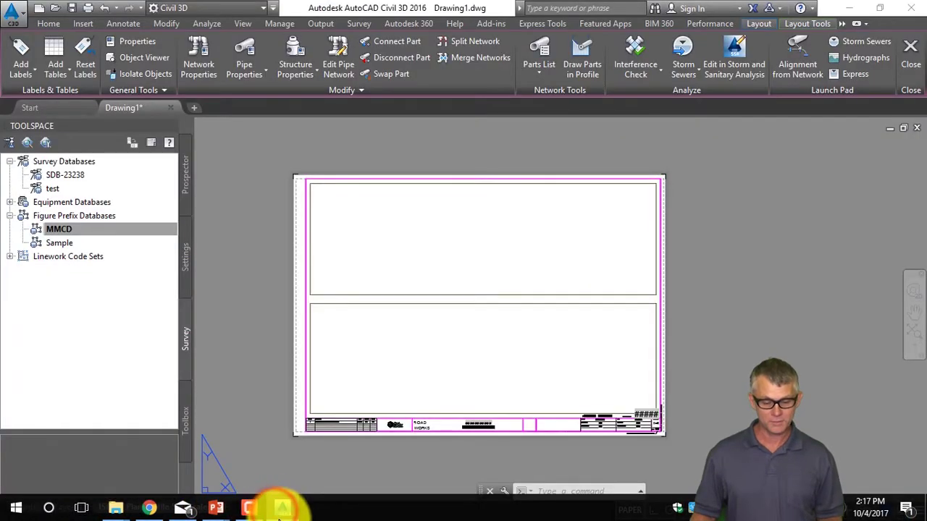
click(48, 23)
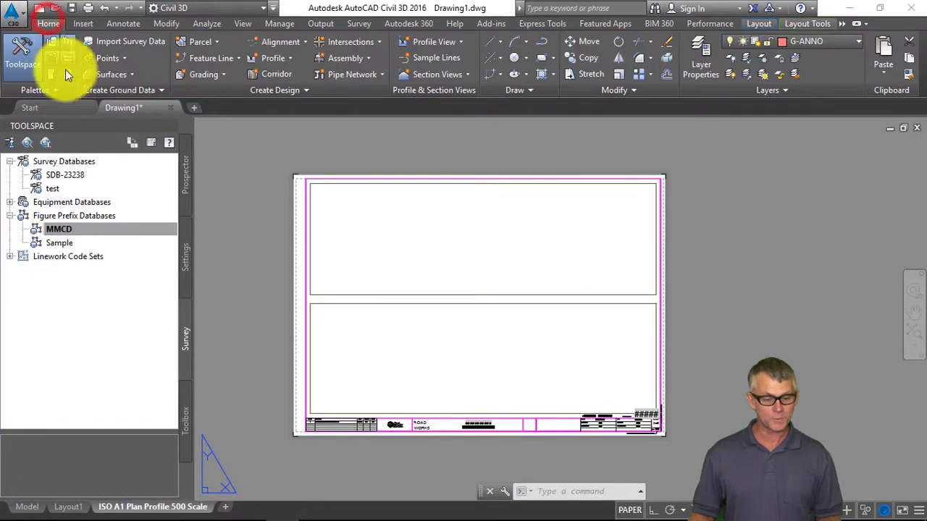
click(44, 88)
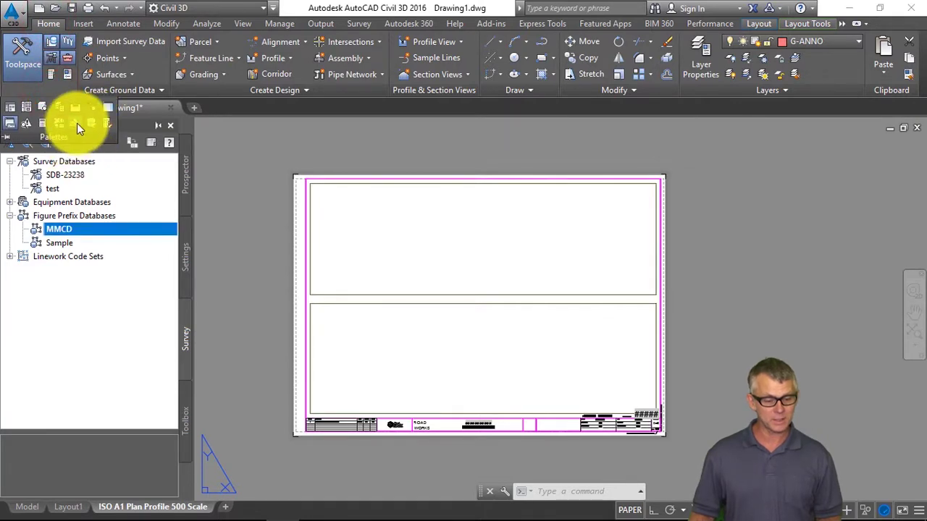
click(76, 123)
Open the 82182 - Drawing Production.dst sheet set from the 3_Proposed Sample Drawings folder on drive C, and open its sheet 4 - Sanitary PP500.
click(241, 73)
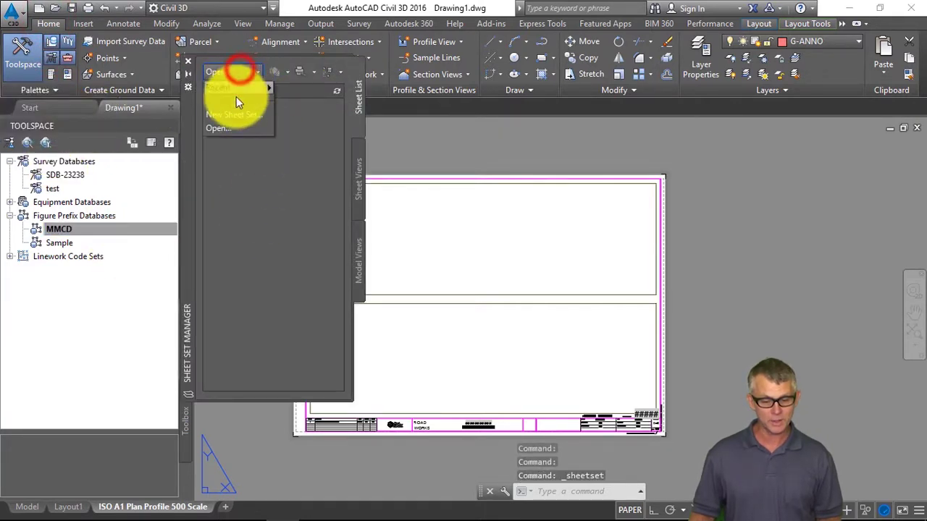
click(219, 128)
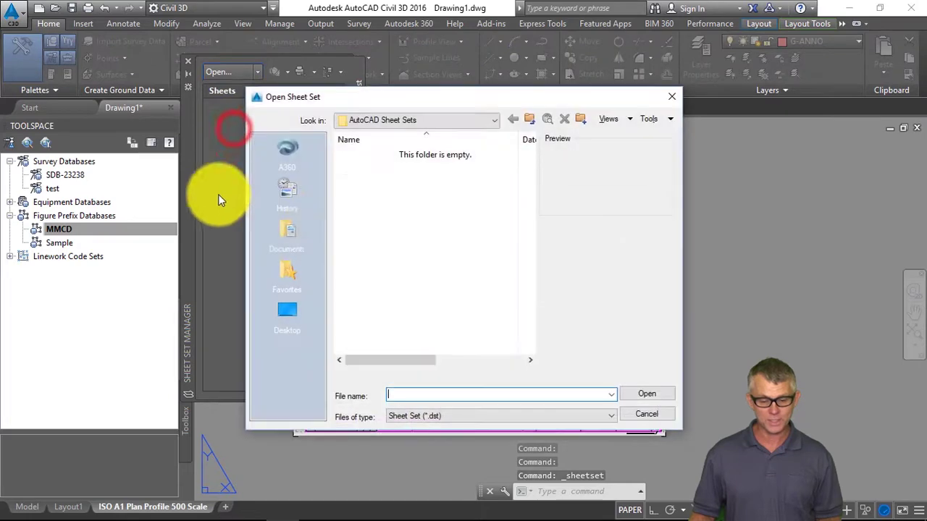
click(391, 120)
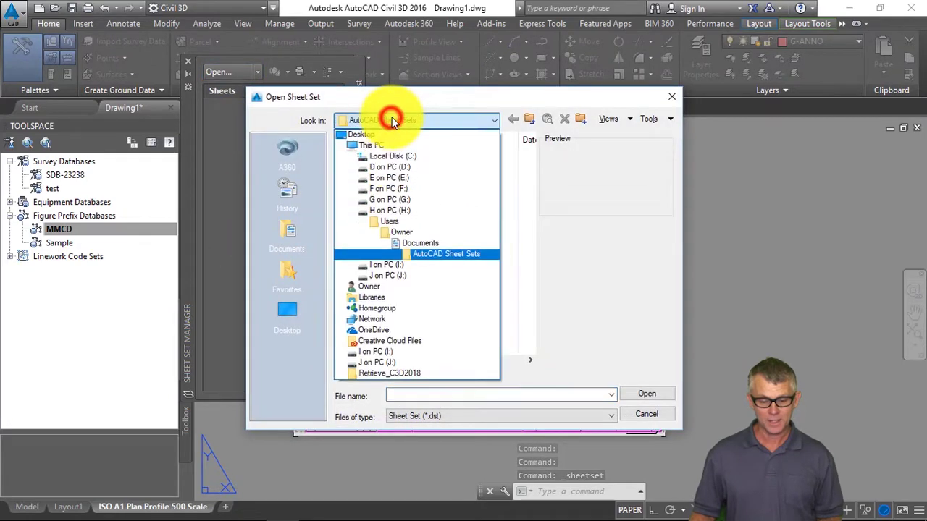
click(401, 155)
double_click(383, 208)
double_click(418, 155)
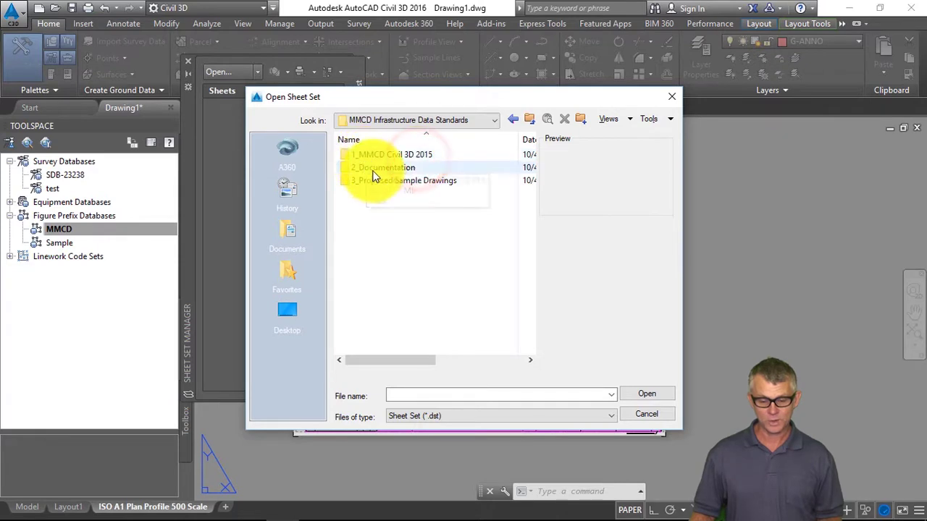
double_click(376, 181)
double_click(418, 155)
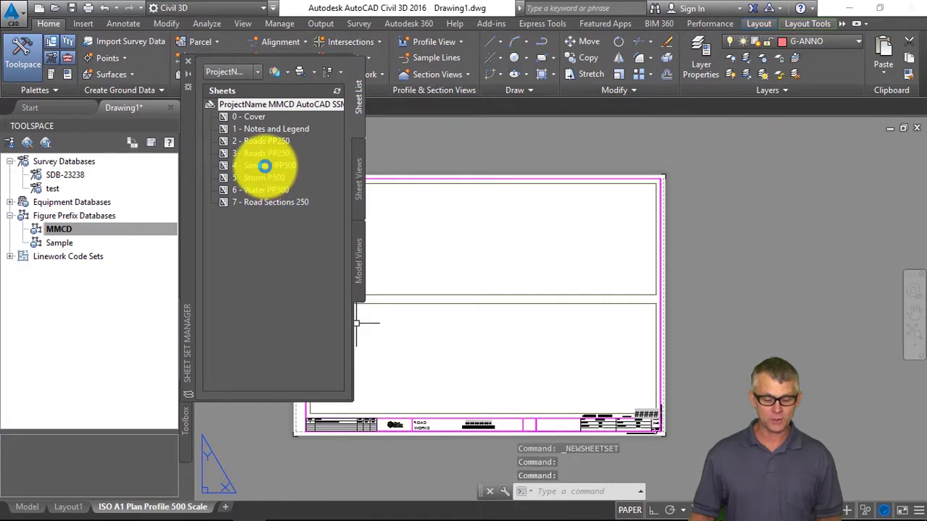
double_click(262, 166)
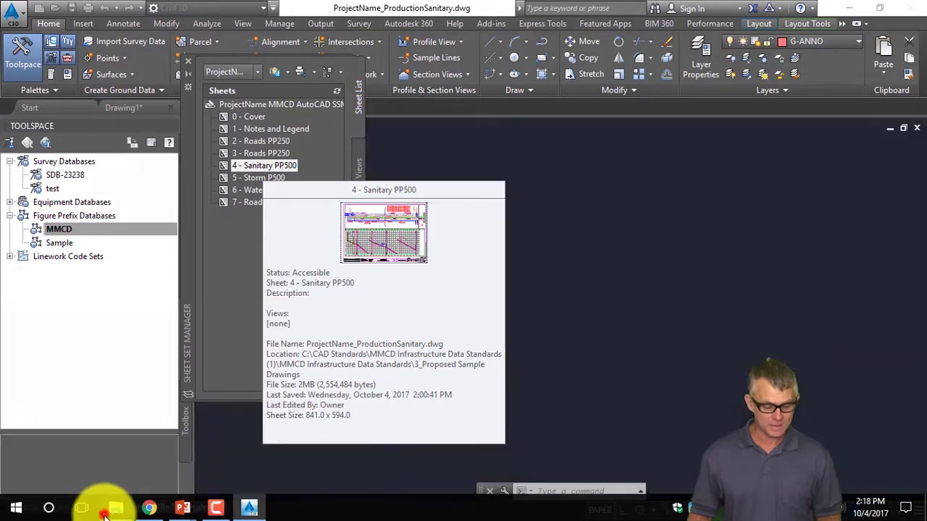
Switch to File Explorer, locate ProjectName_ProductionSanitary.dwg in the 3_Proposed Sample Drawings folder, and return to Civil 3D.
click(108, 509)
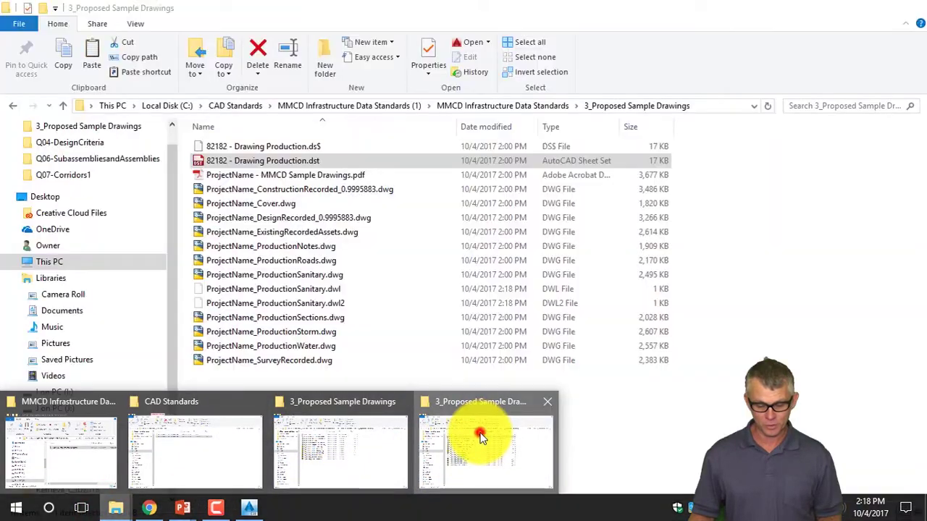
click(475, 435)
click(238, 418)
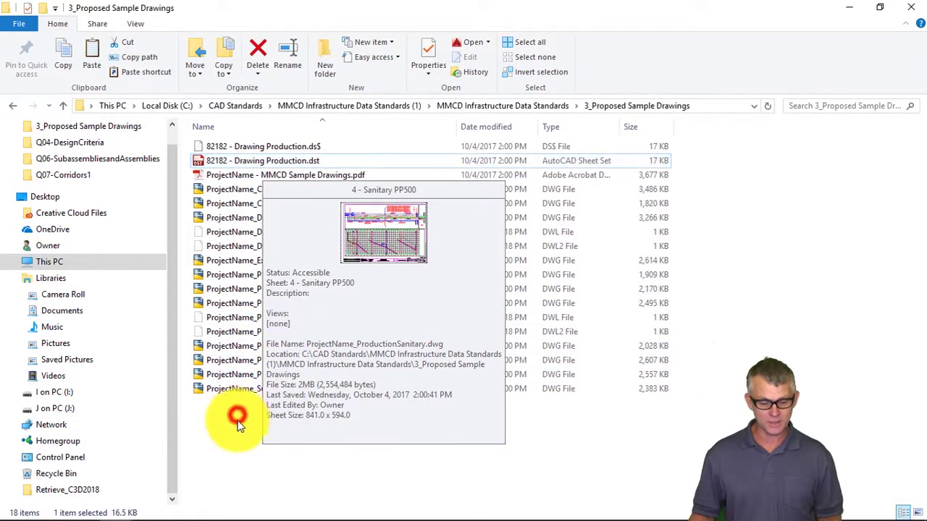
drag(313, 18, 658, 41)
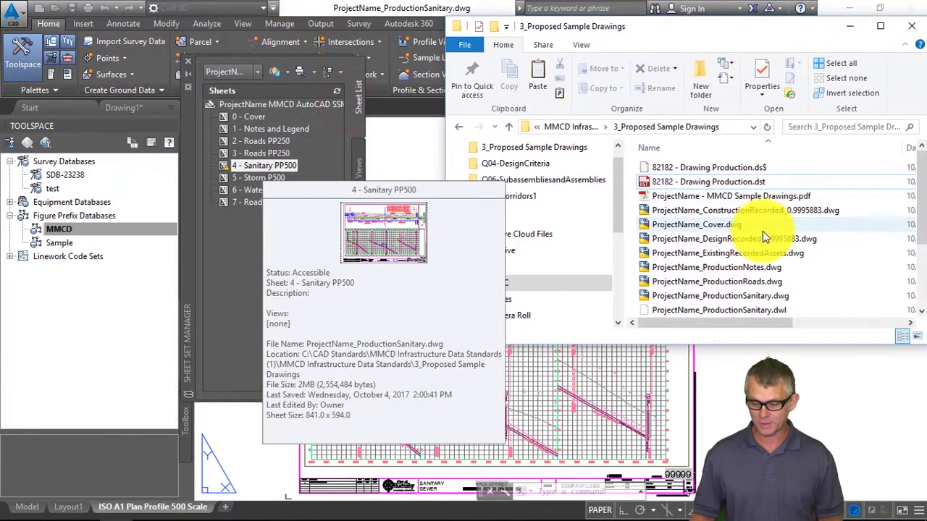
scroll(762, 231, down, 2)
click(772, 265)
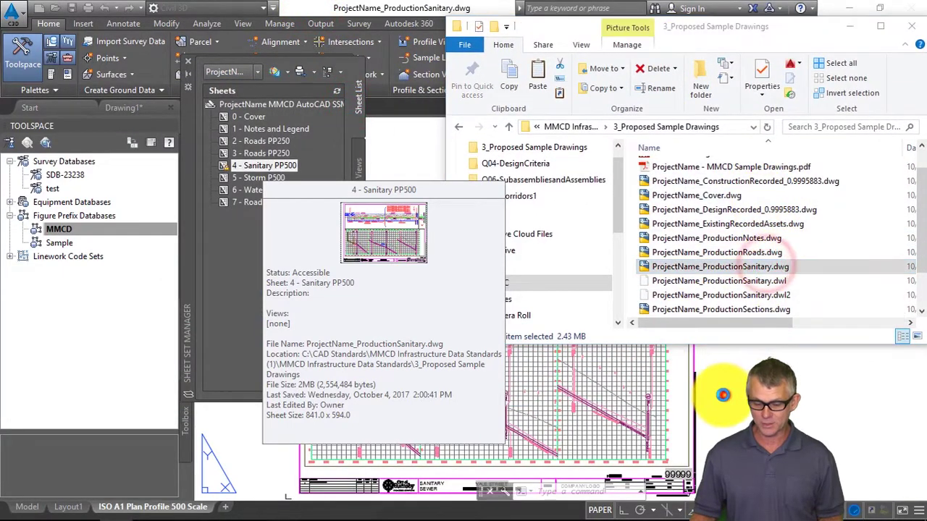
click(714, 393)
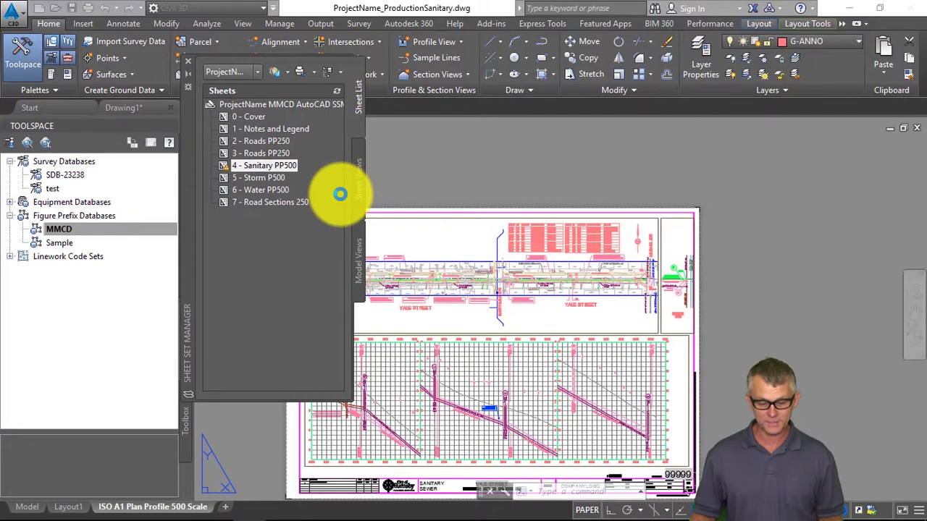
Examine the drawing number, design number and sheet number fields in the title block of the Sanitary PP500 sheet.
middle_drag(585, 422, 552, 327)
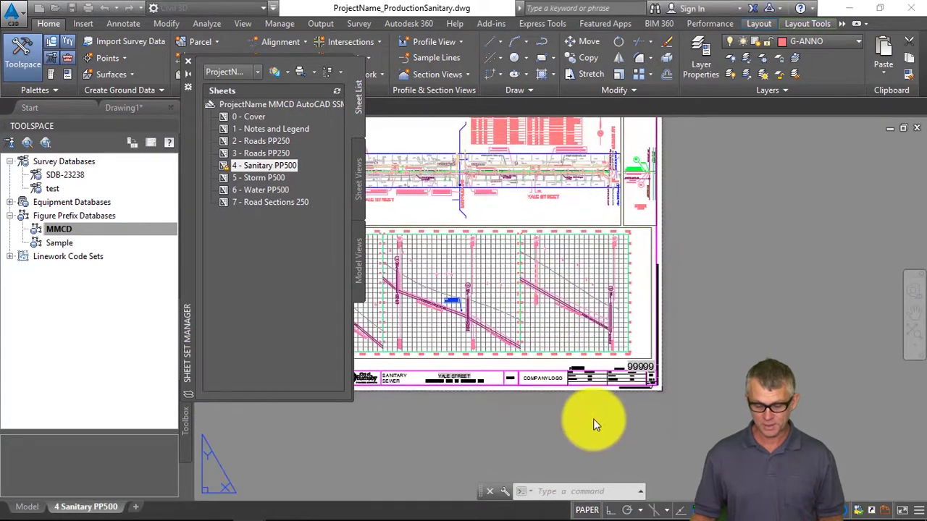
scroll(592, 397, up, 5)
click(661, 377)
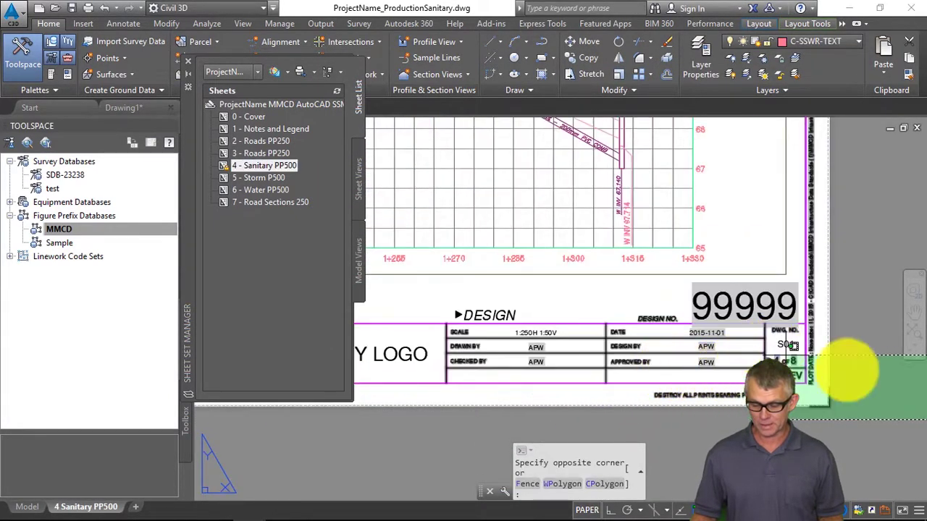
click(862, 397)
middle_drag(859, 393, 575, 265)
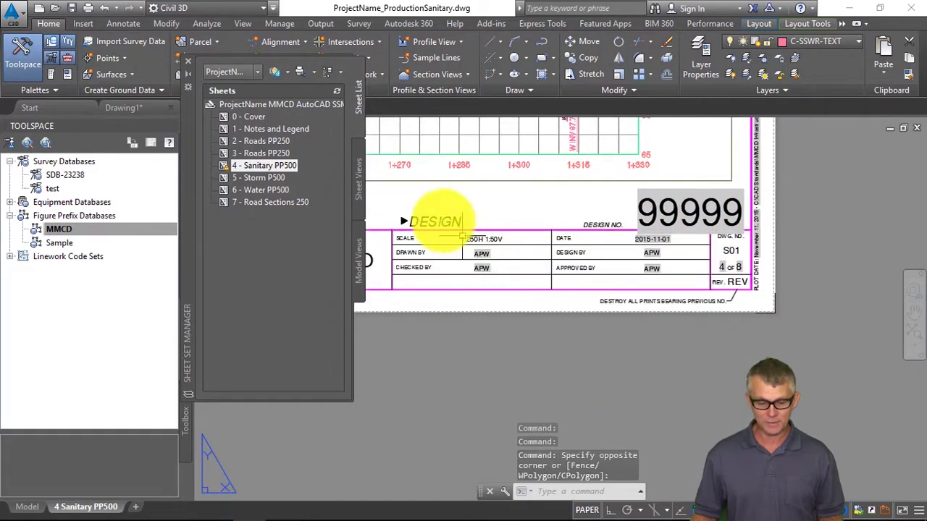
Select the ProjectName MMCD sheet set in the sheet list and bring up its available commands.
click(300, 103)
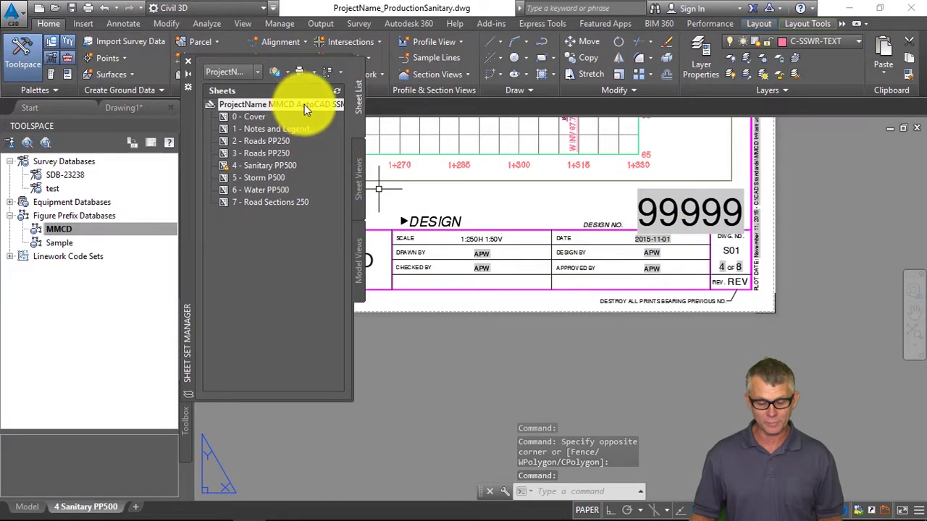
right_click(318, 104)
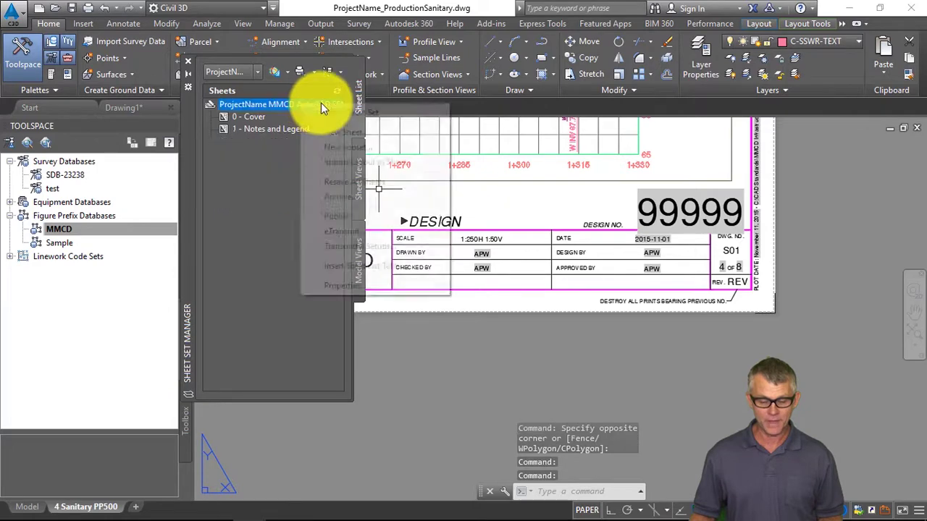